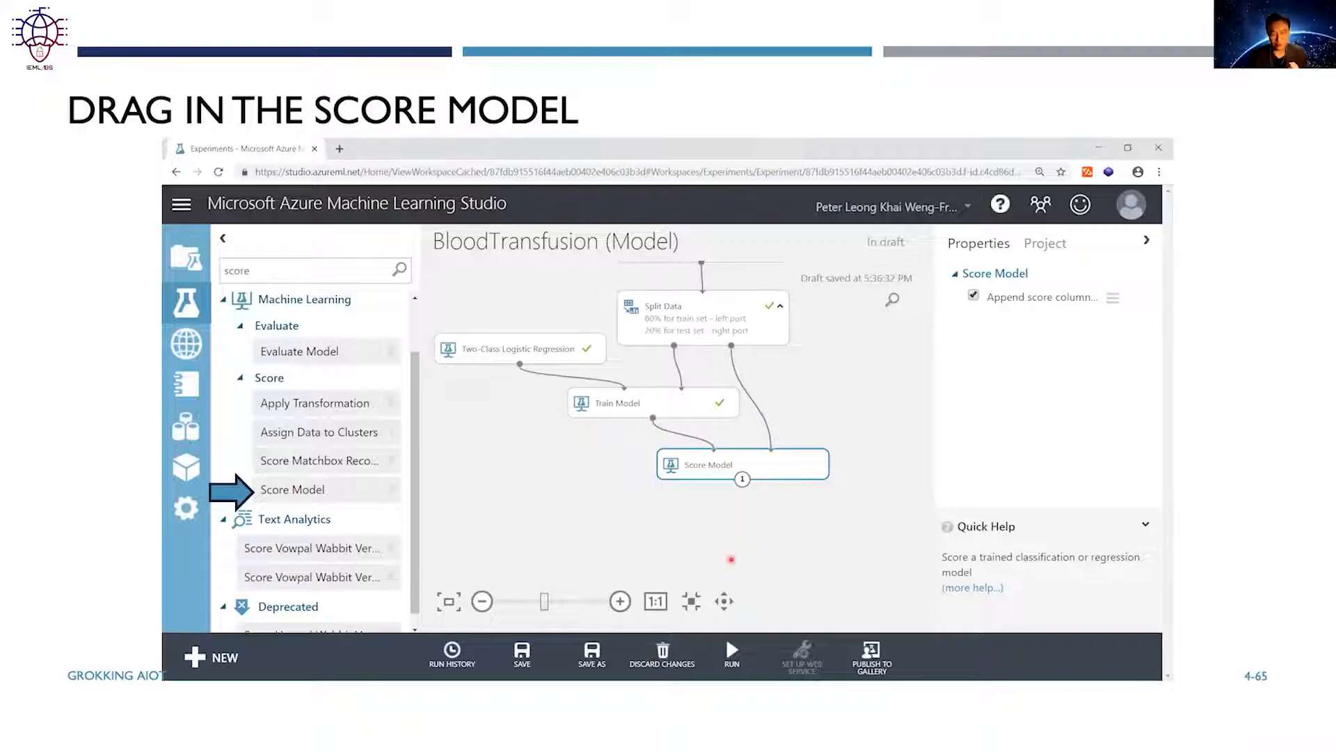
key(Right)
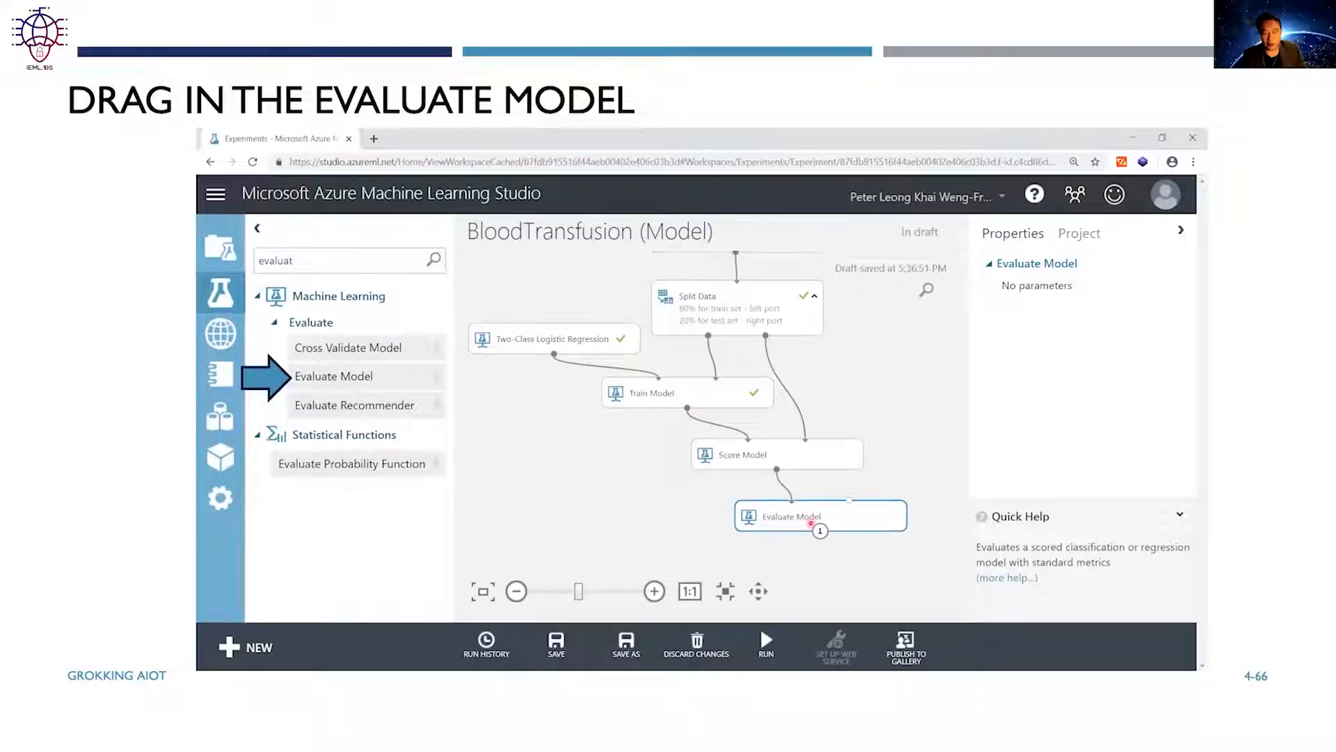
key(Right)
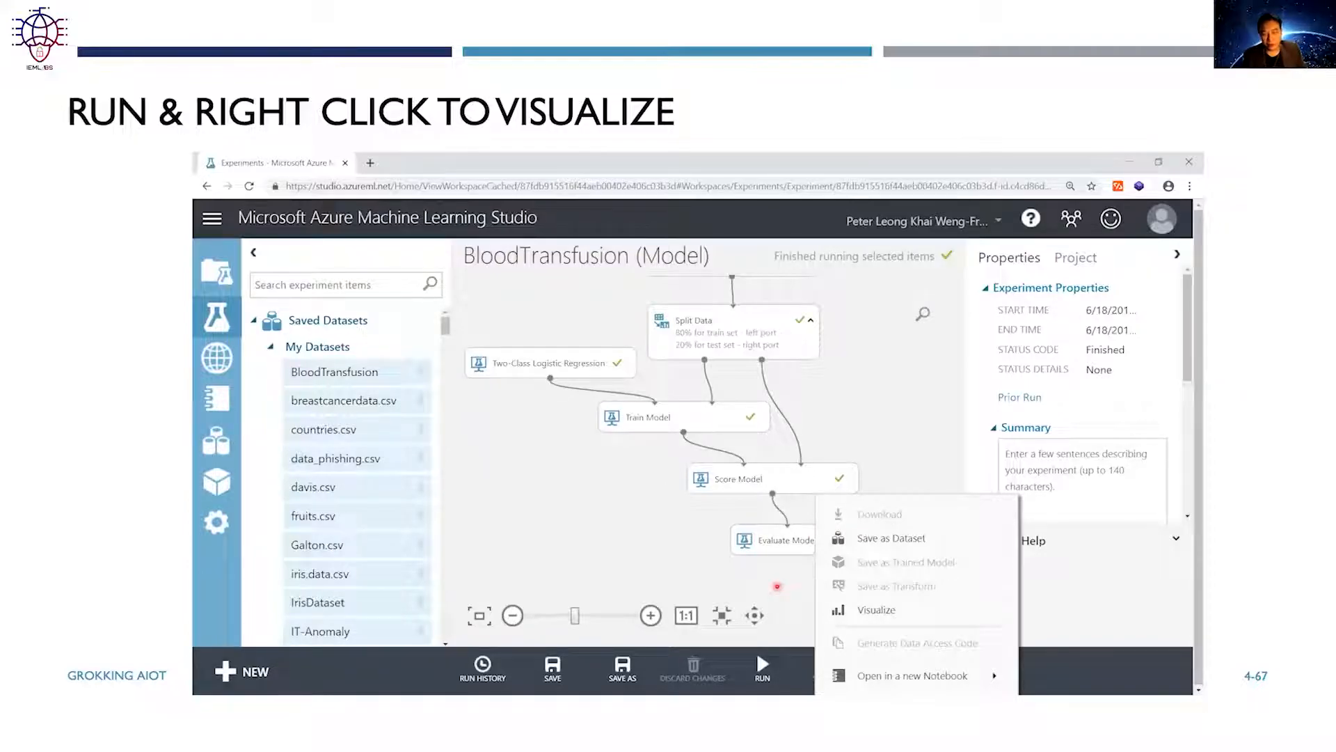
key(Right)
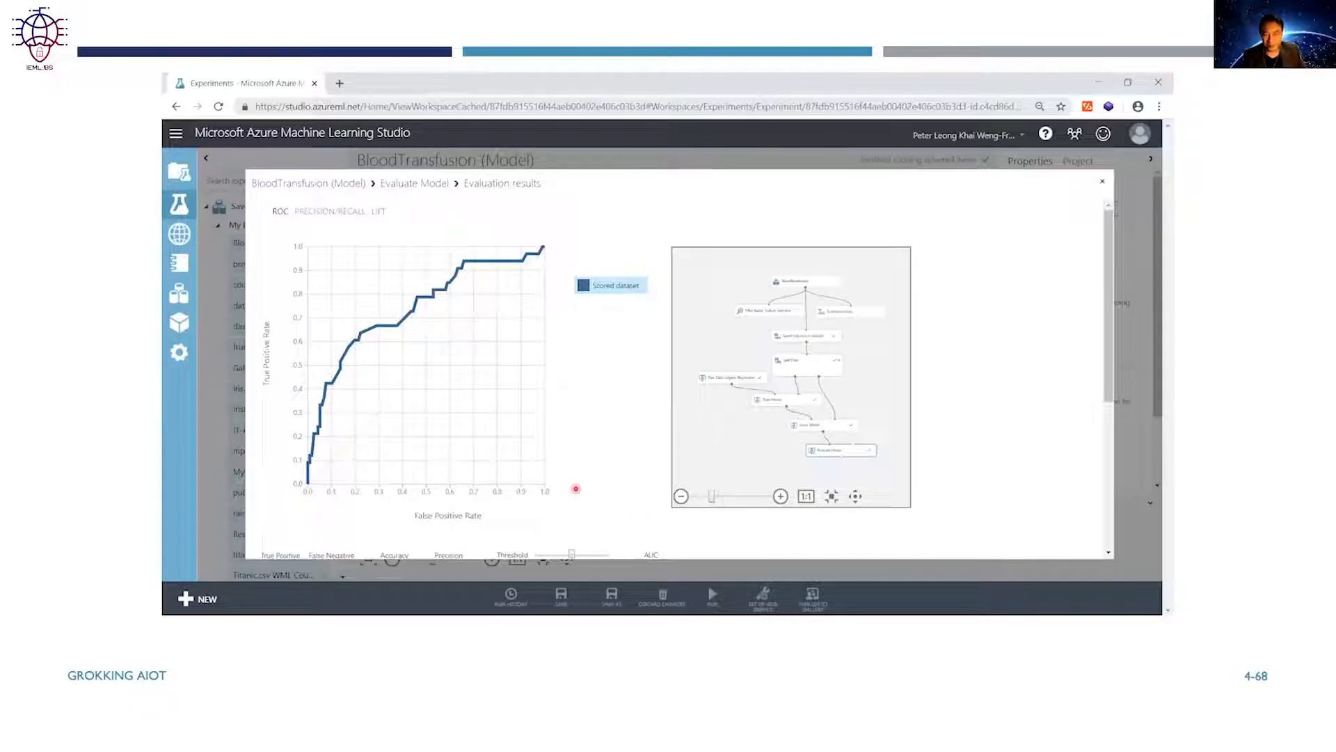
key(Right)
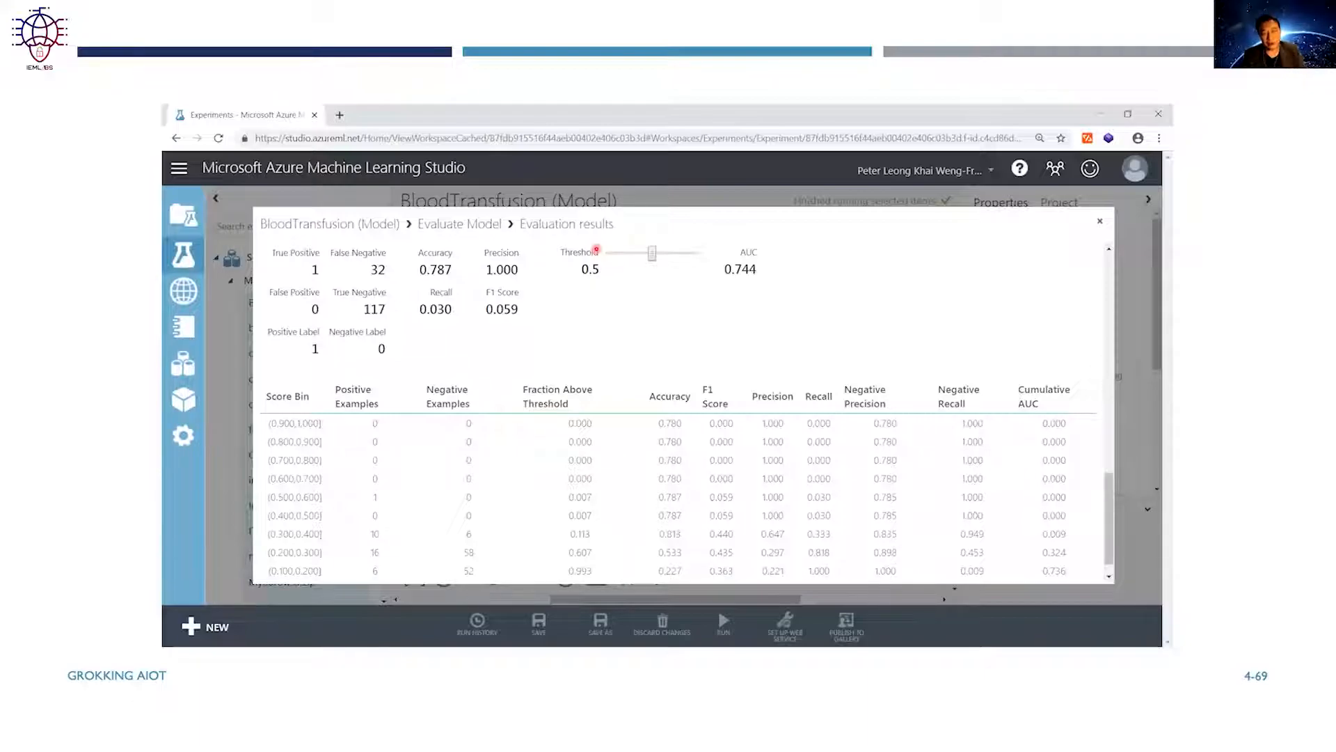
key(Right)
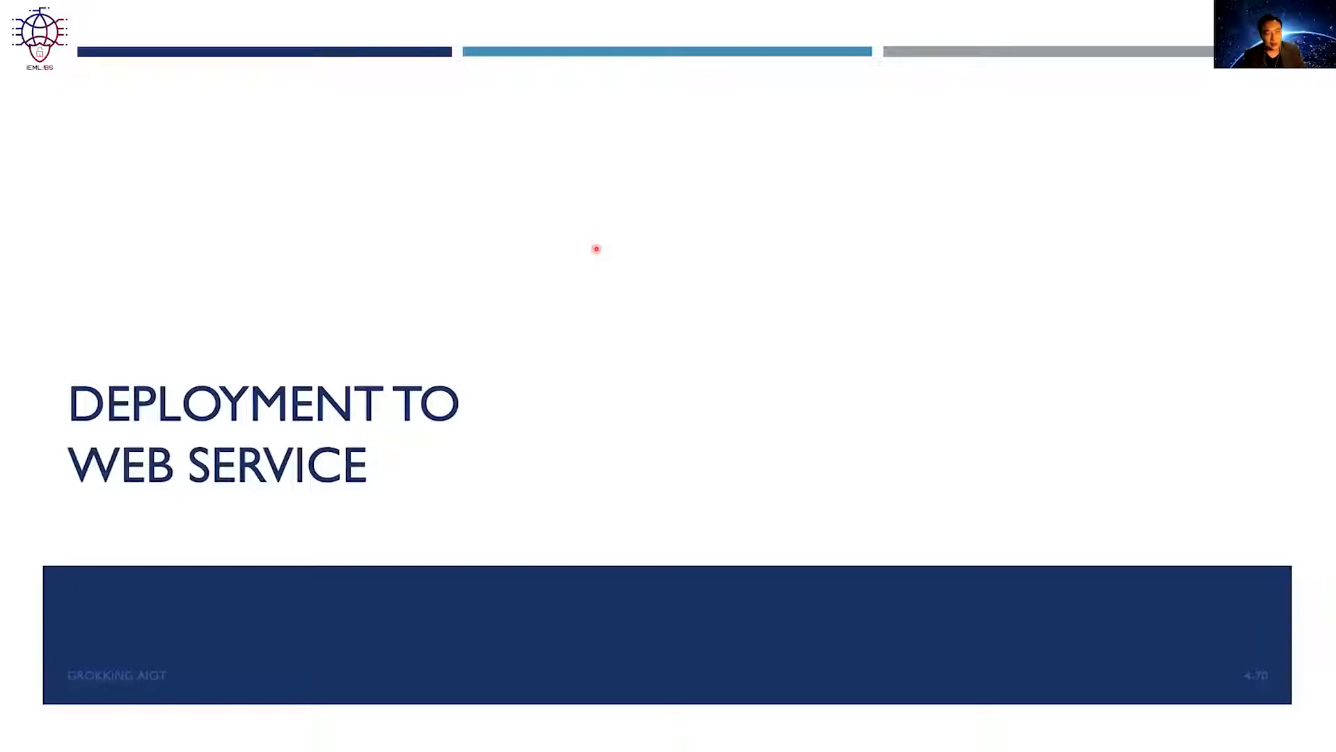
key(Right)
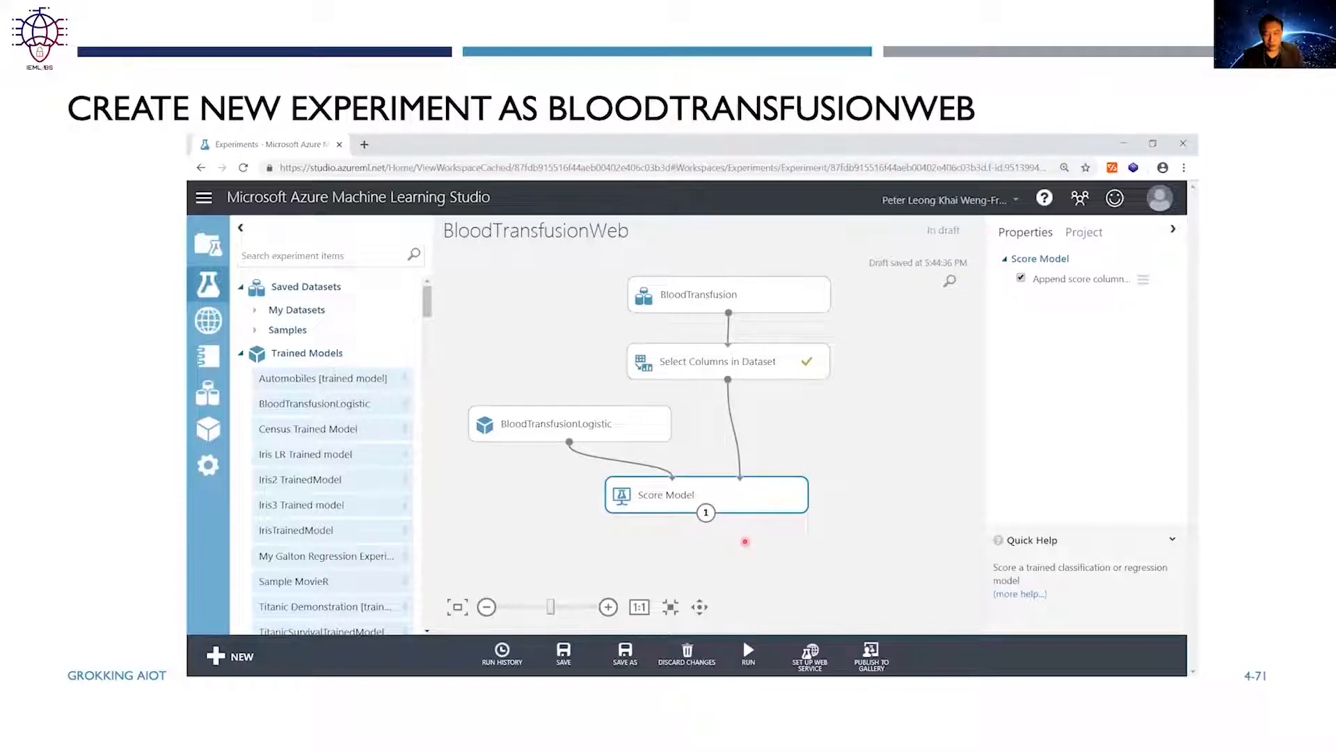
key(Right)
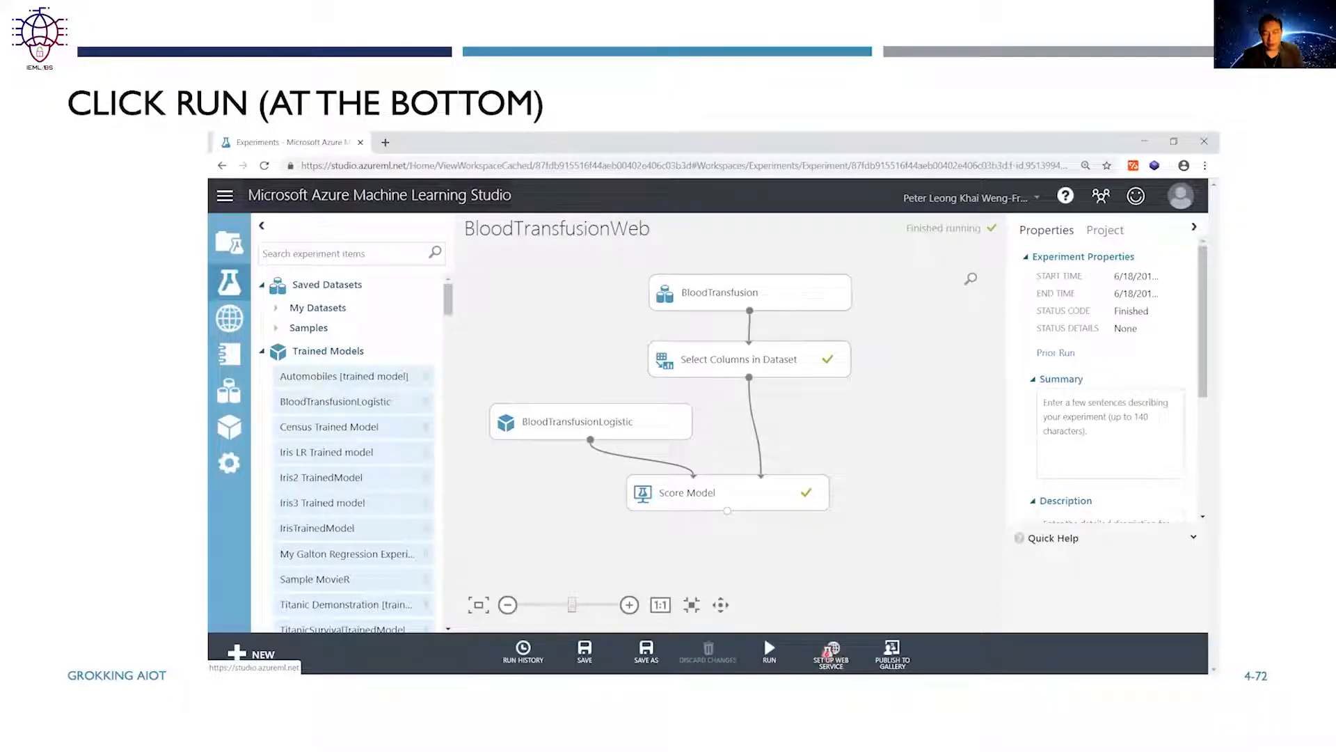
key(Right)
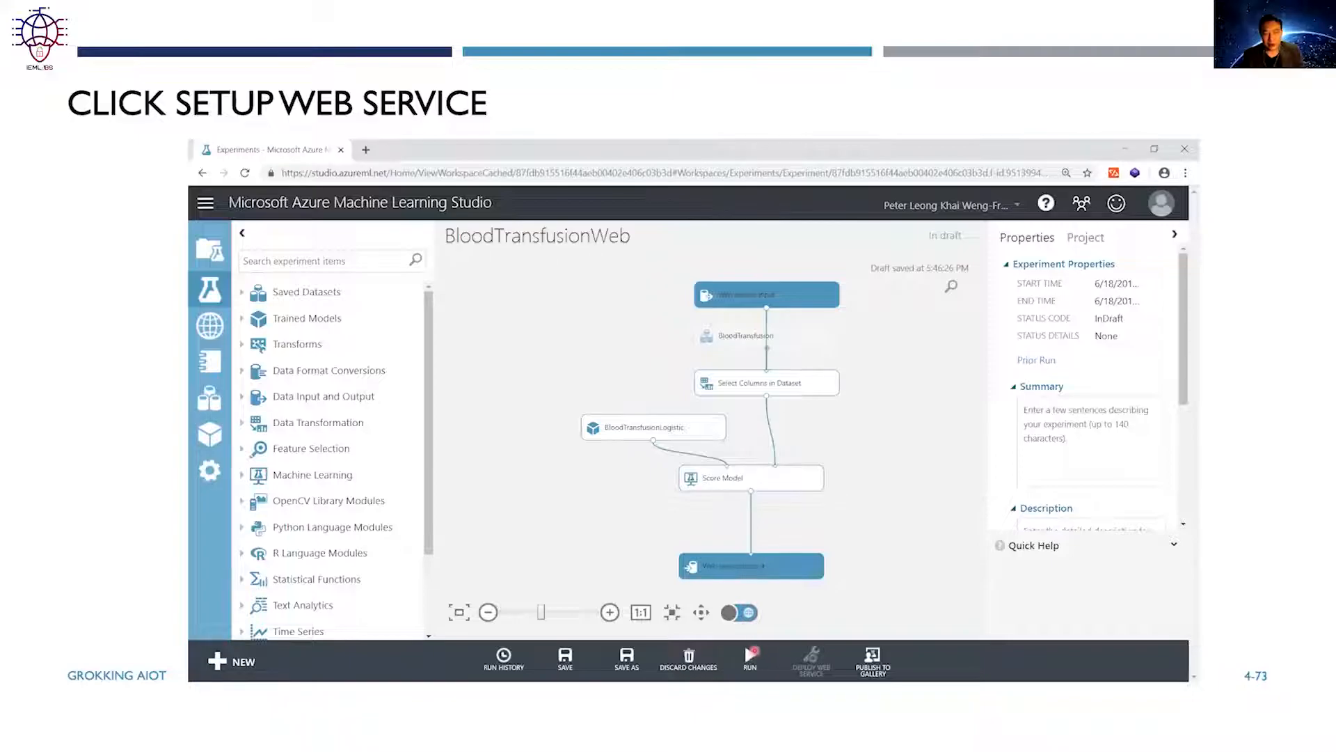
key(Right)
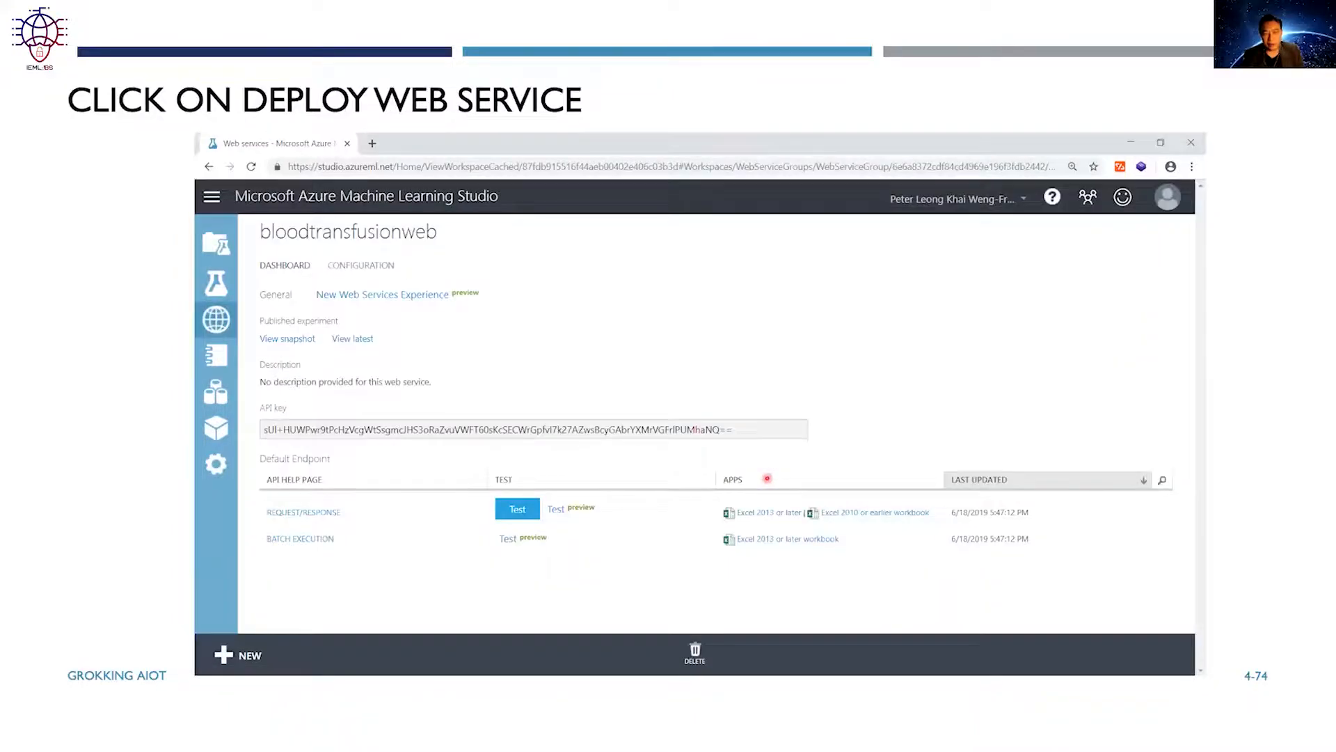
key(Left)
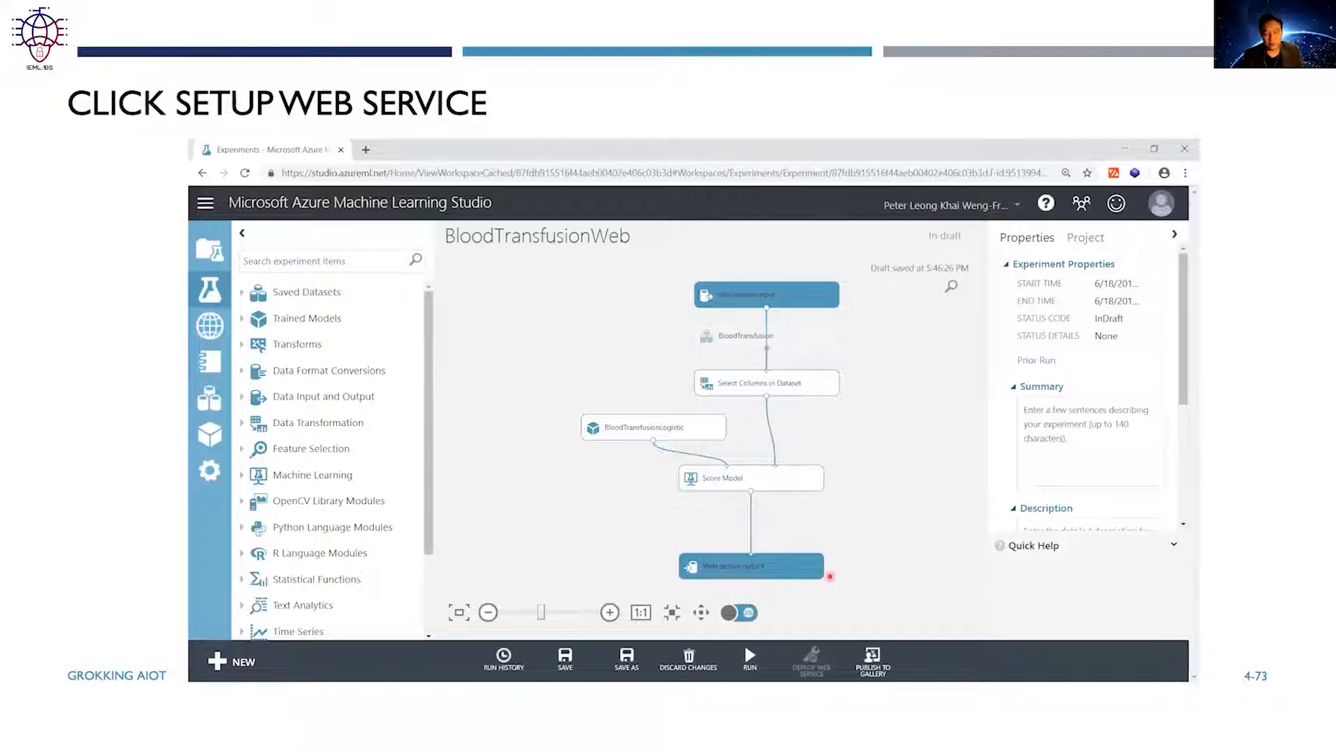
key(Right)
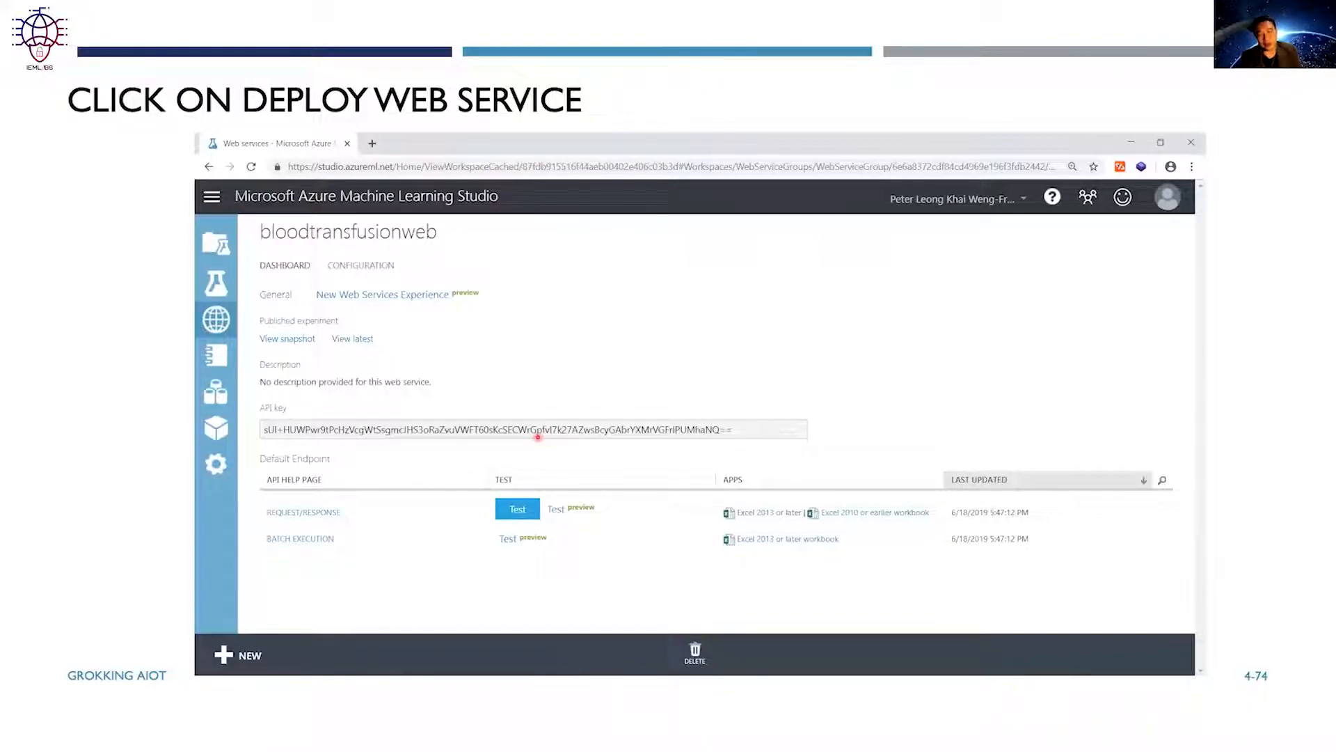
key(Left)
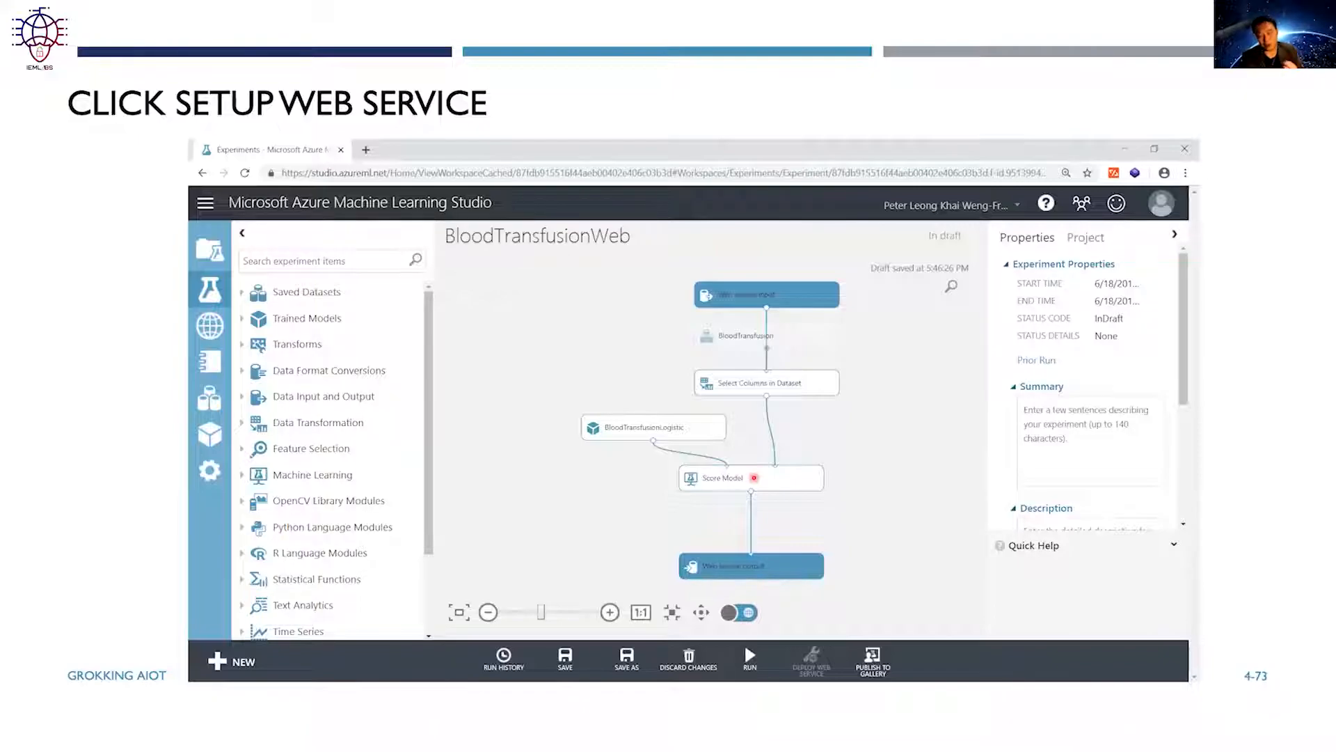
key(Right)
key(Right)
key(Right)
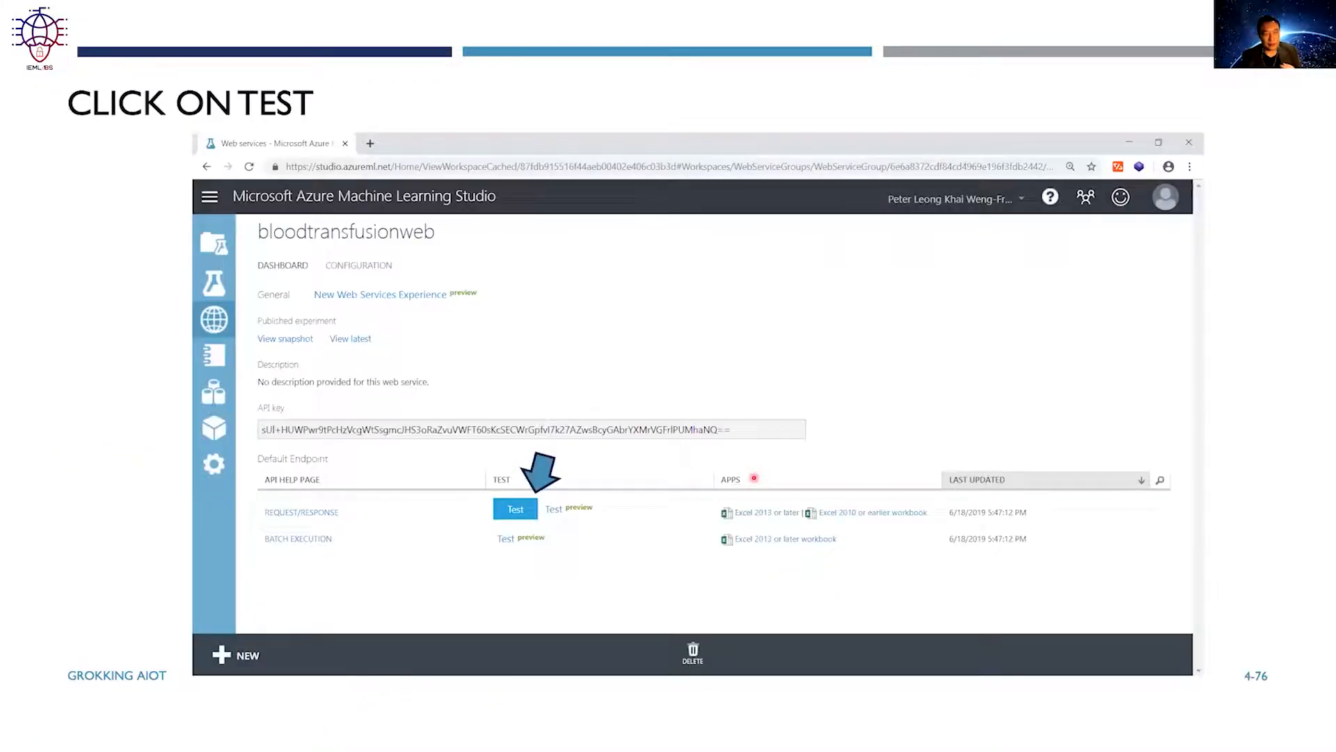
key(Right)
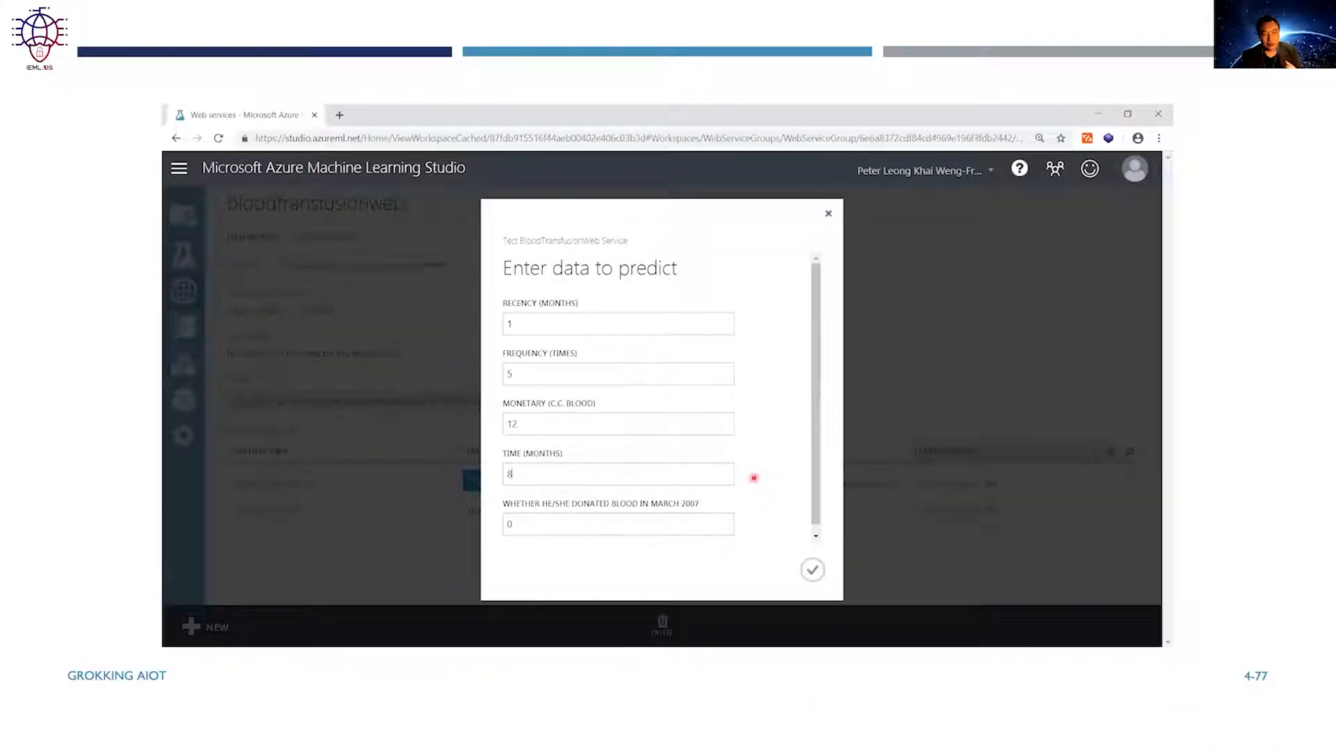
key(Right)
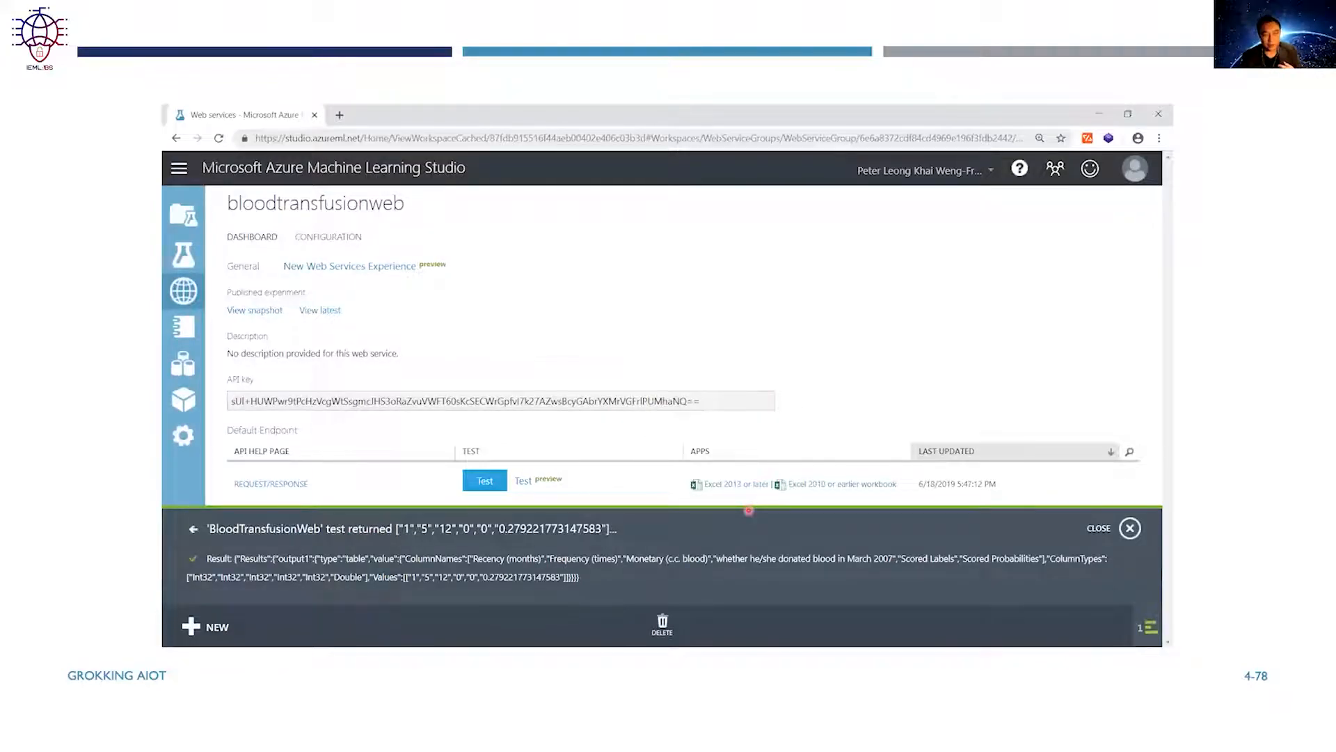
key(Right)
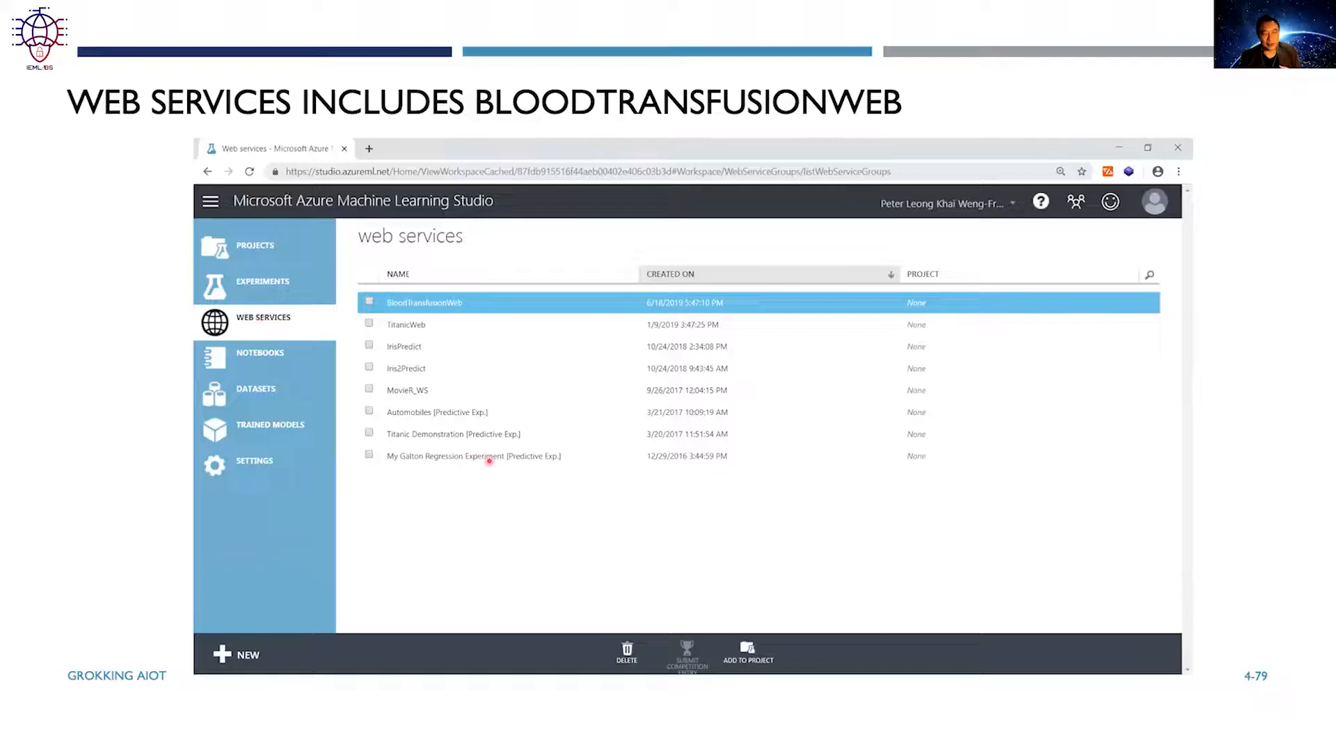
key(Right)
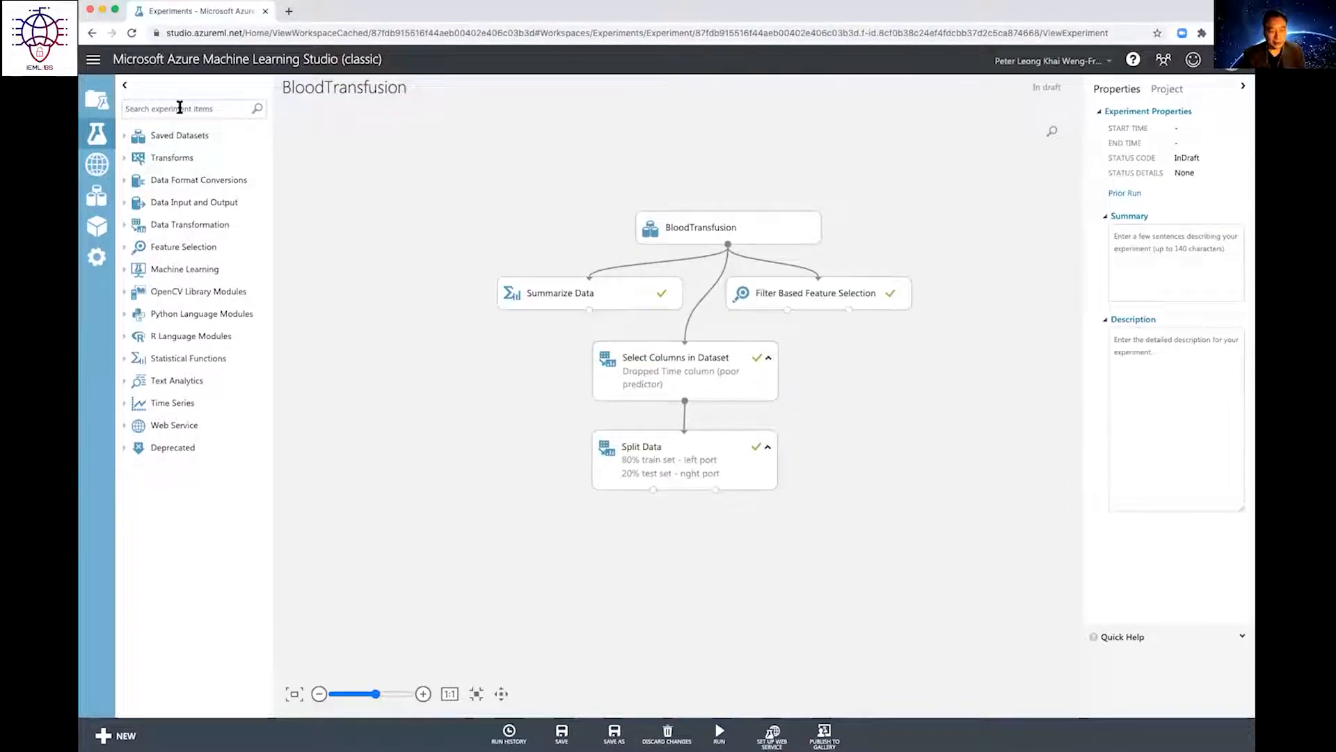
Step: Search the modules for "train model" and place a Train Model module below Split Data, slightly to its left
text(tain)
key(BackSpace)
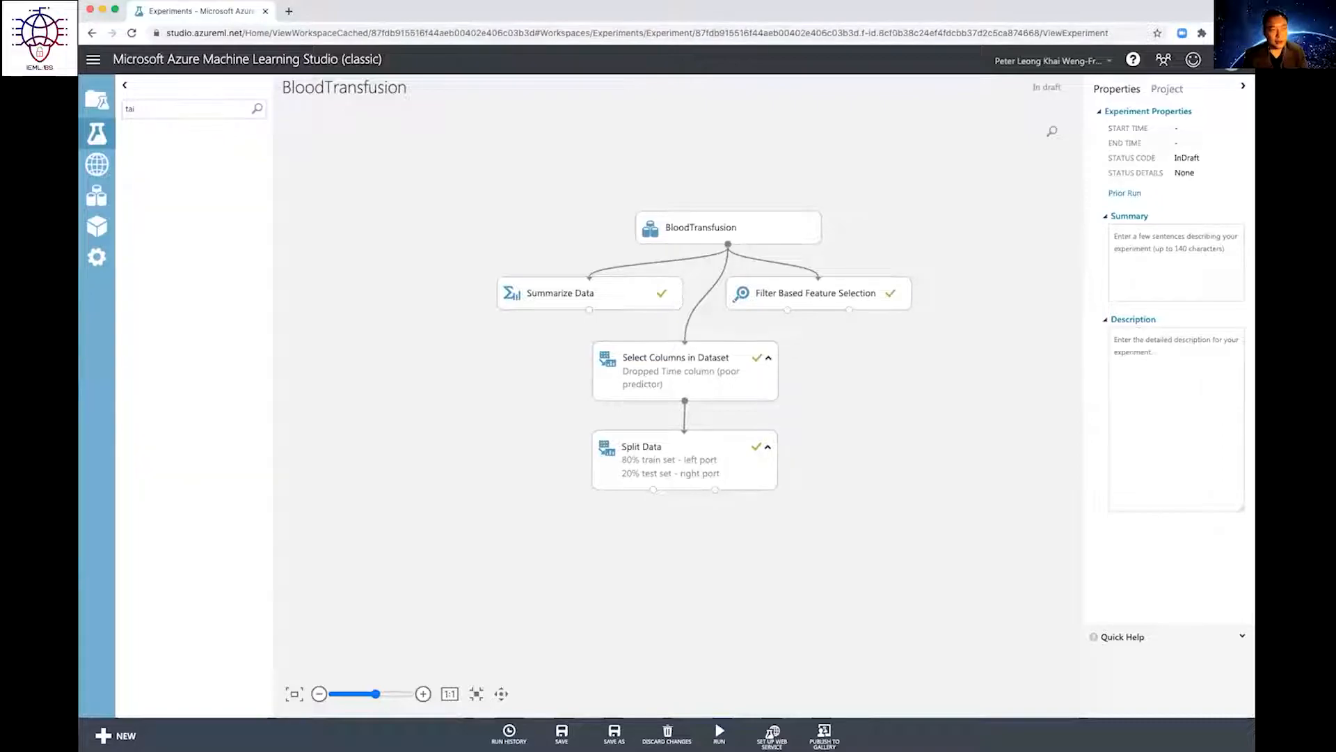
text(rain)
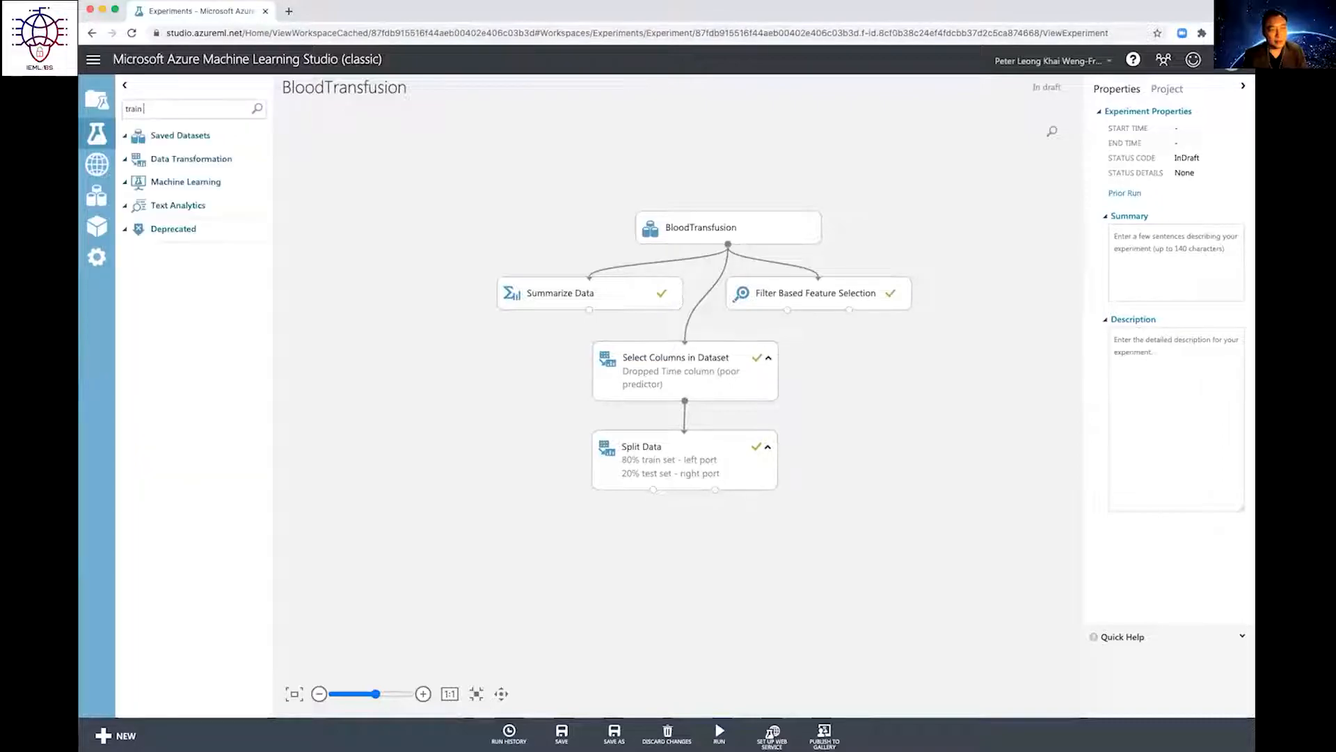
text( model)
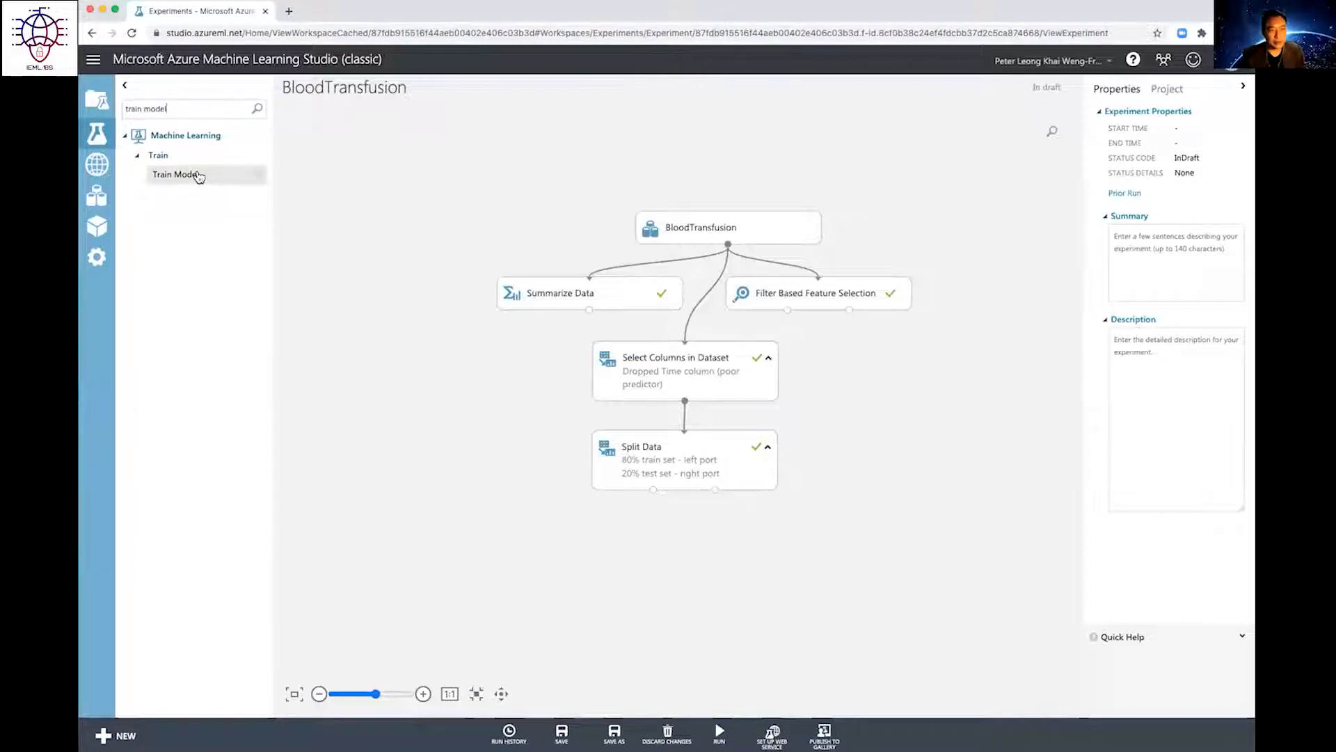
drag(202, 176, 658, 545)
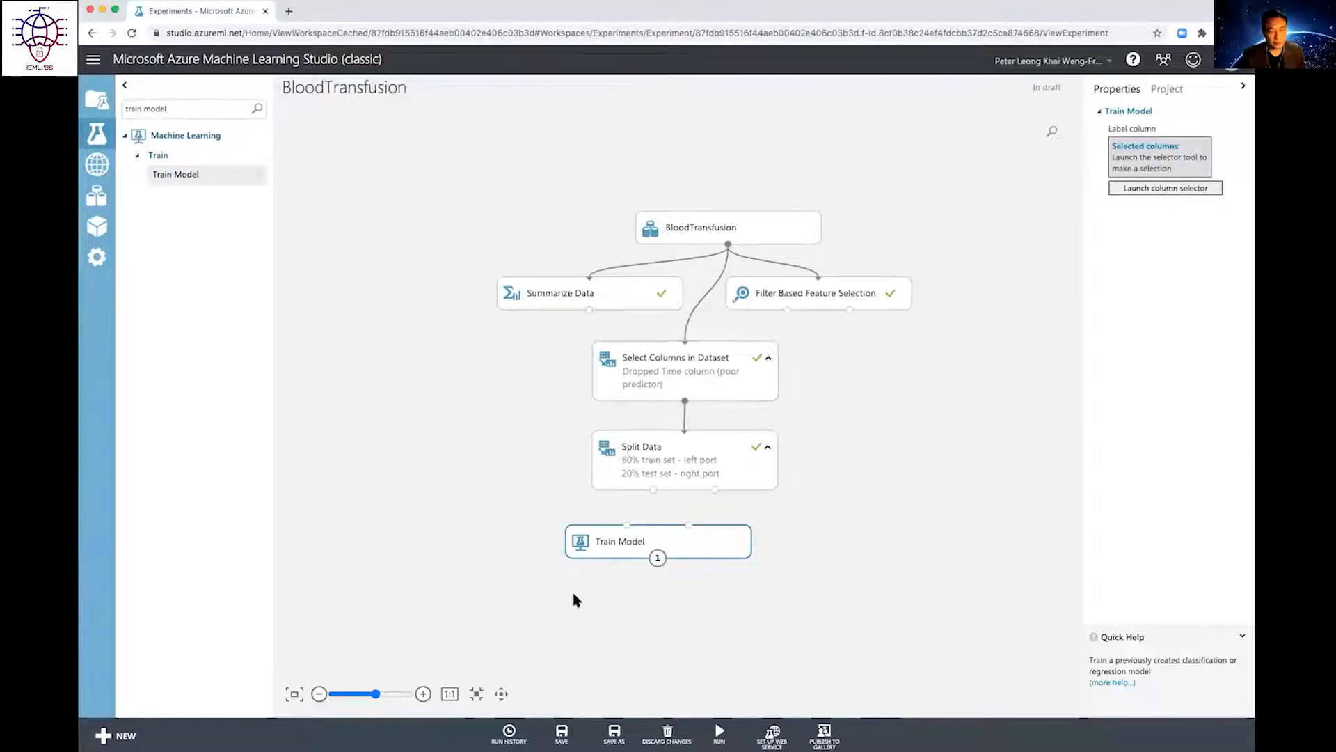
drag(660, 541, 615, 553)
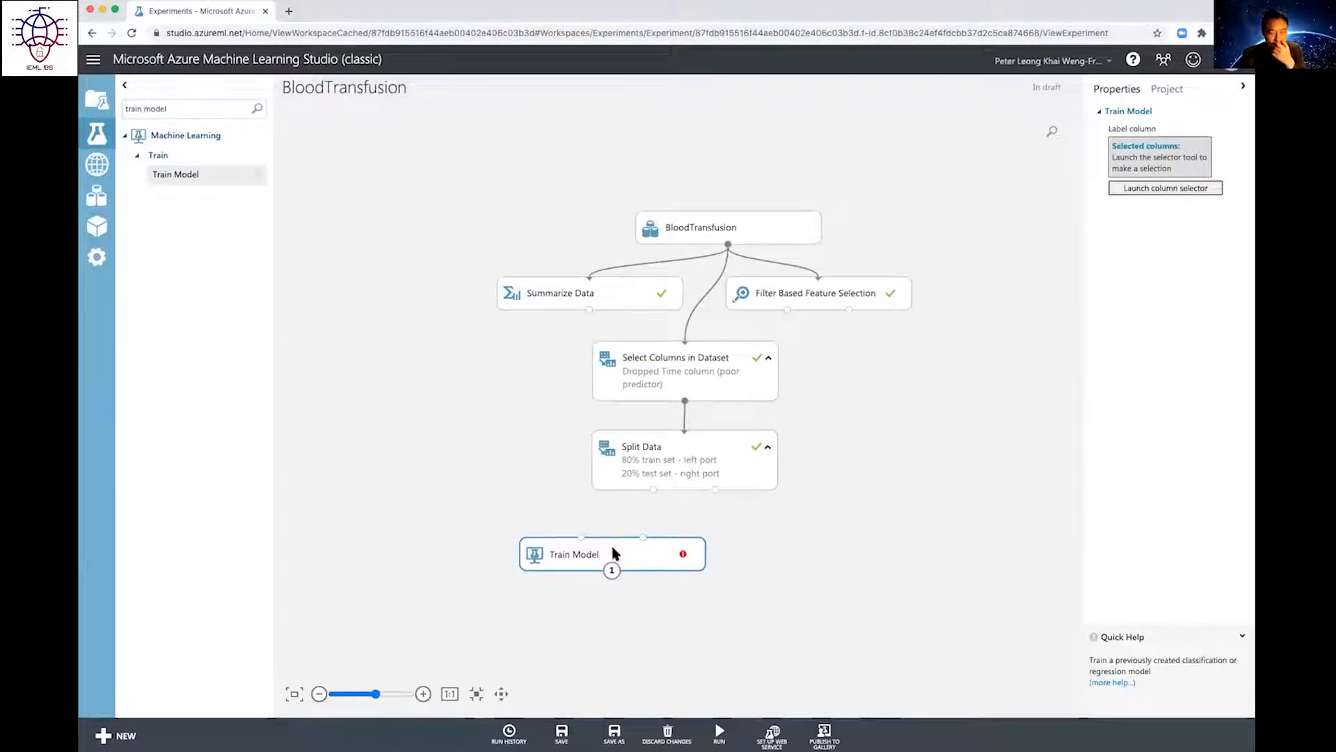
Step: Connect Split Data's 80% train set output to Train Model's dataset input and choose "whether he/she donated blood in March 2007" as label column
mouse_move(683, 554)
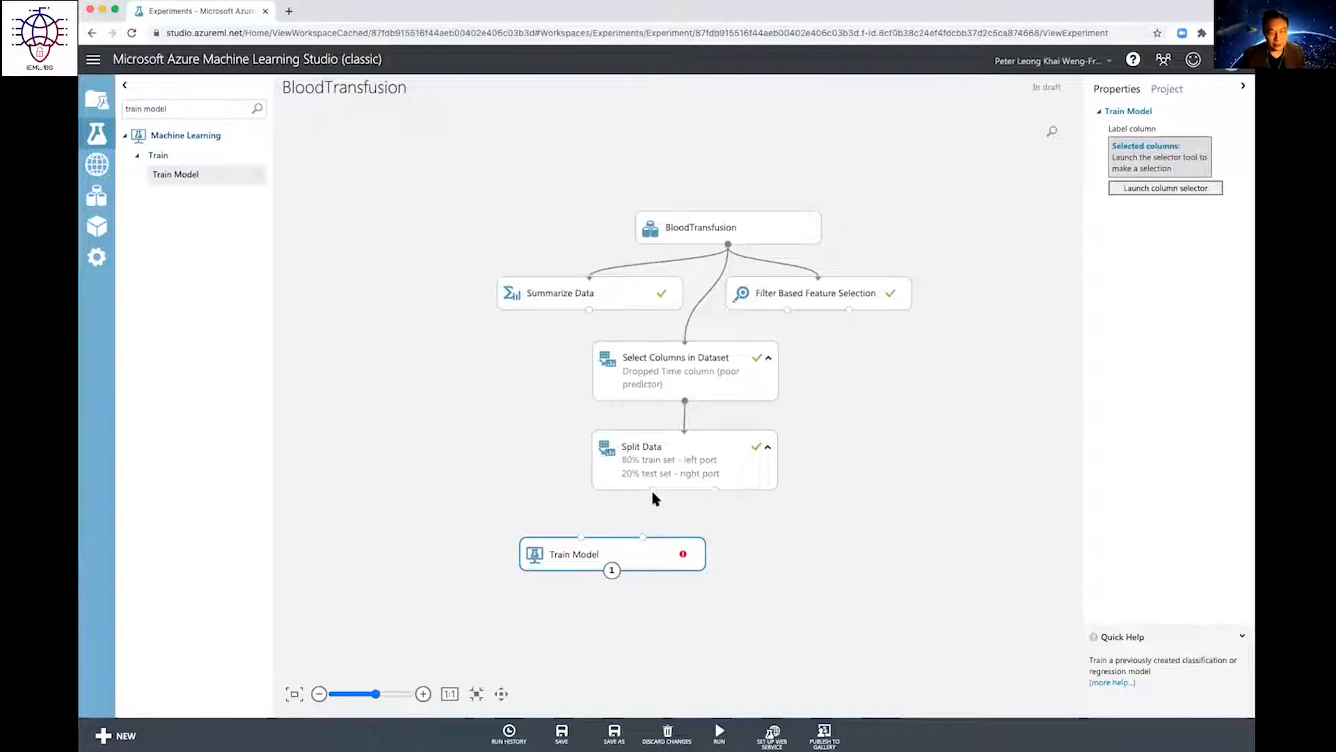
drag(652, 490, 642, 539)
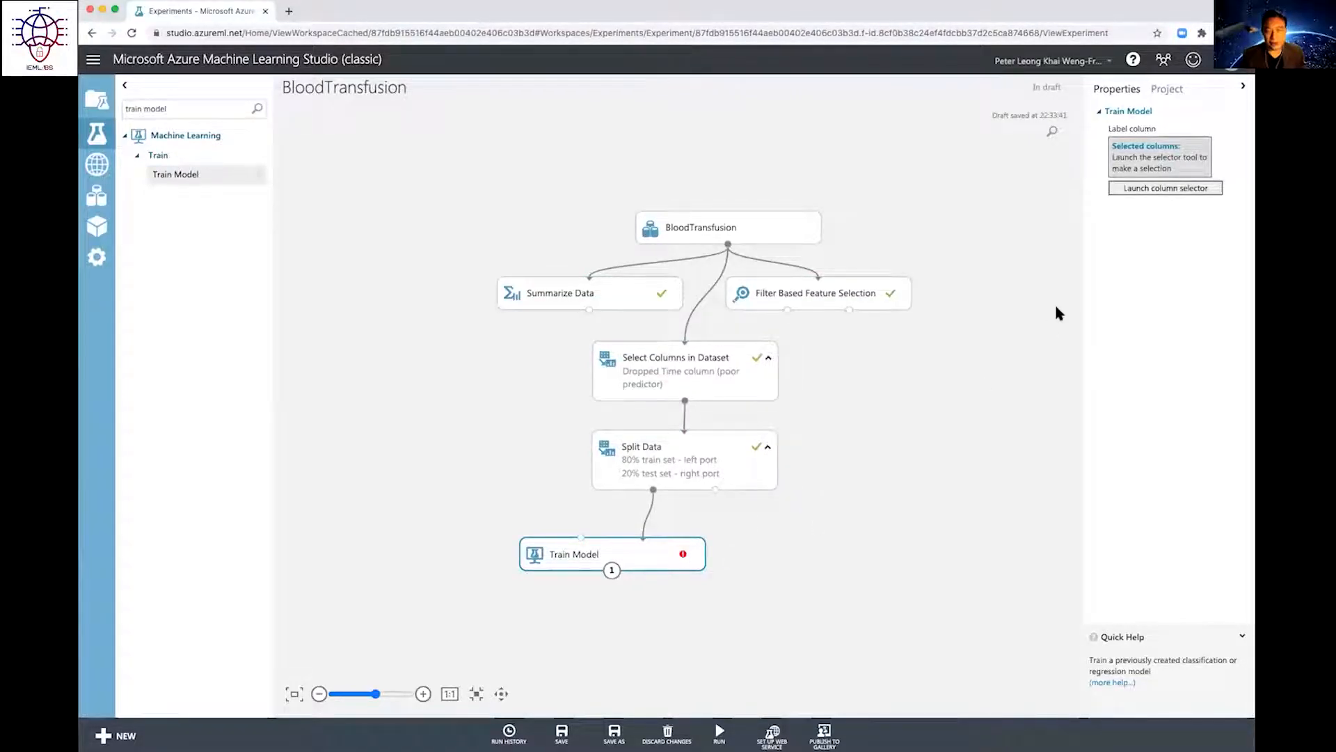
click(1135, 188)
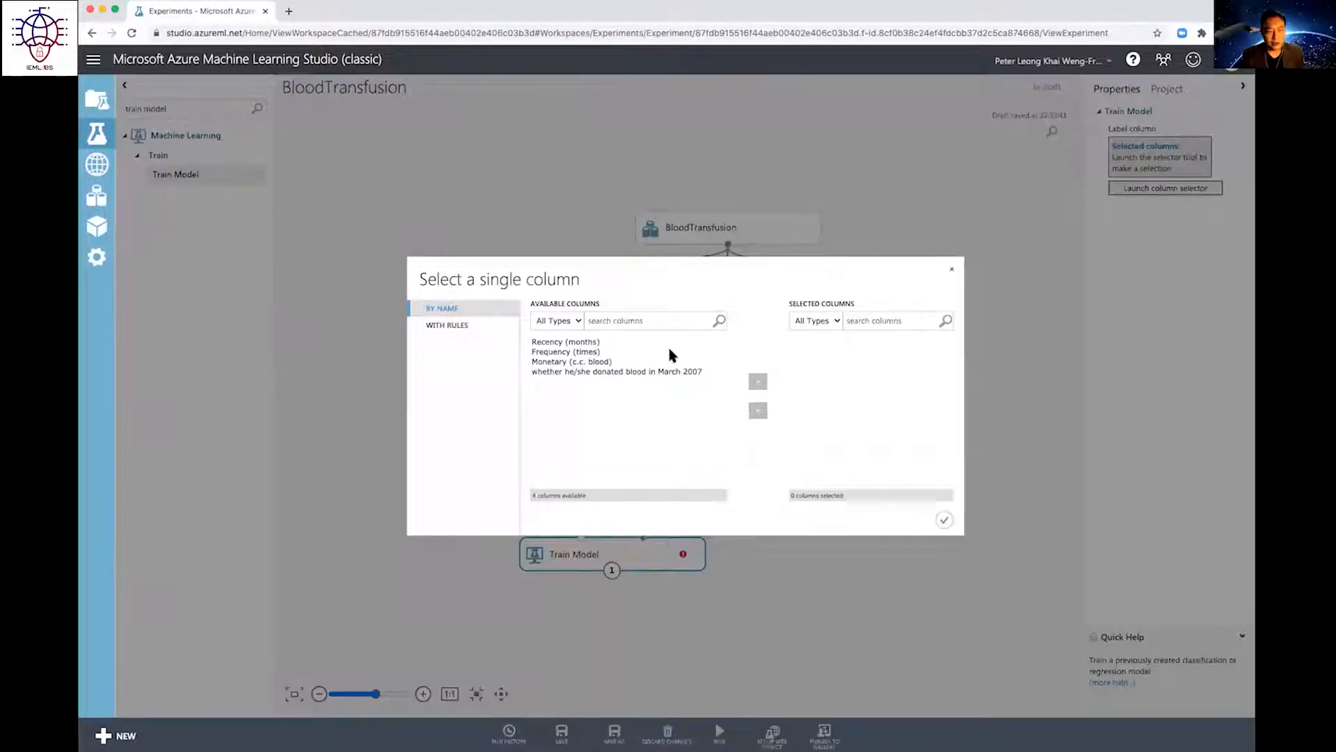
click(657, 371)
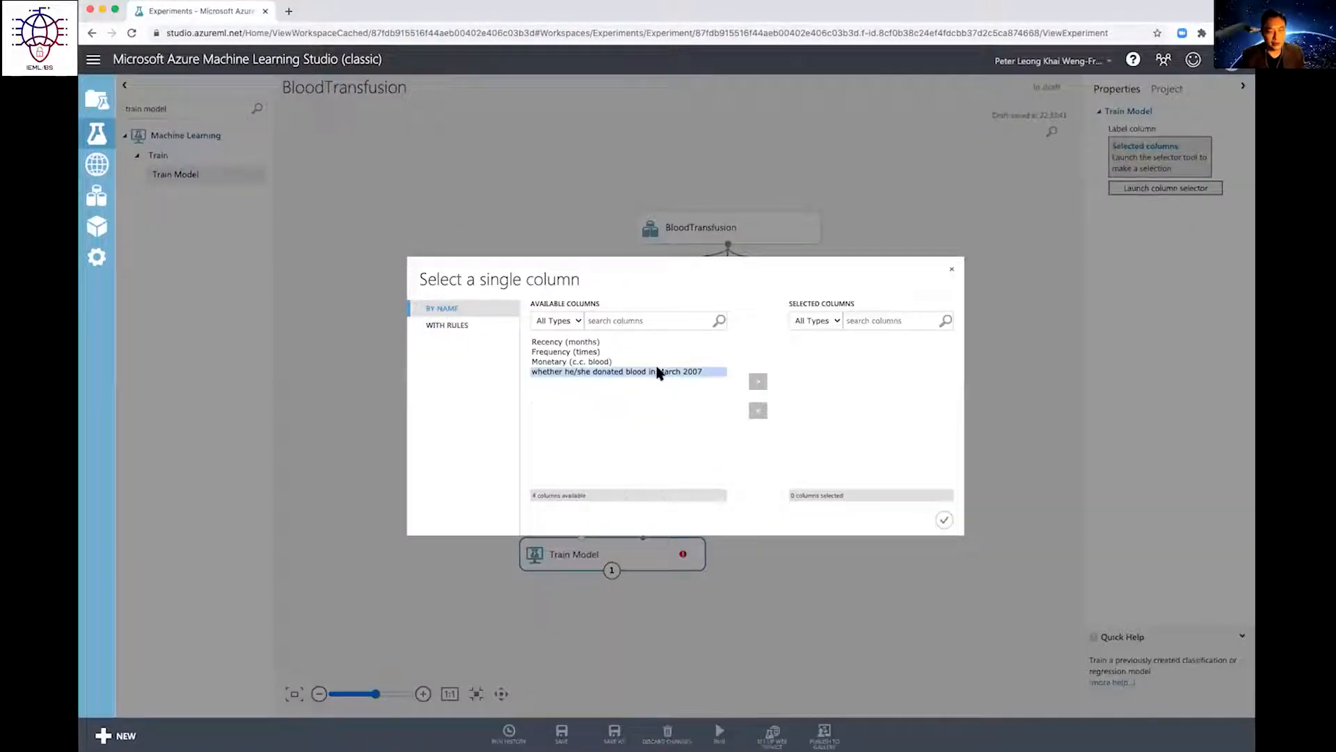
click(757, 381)
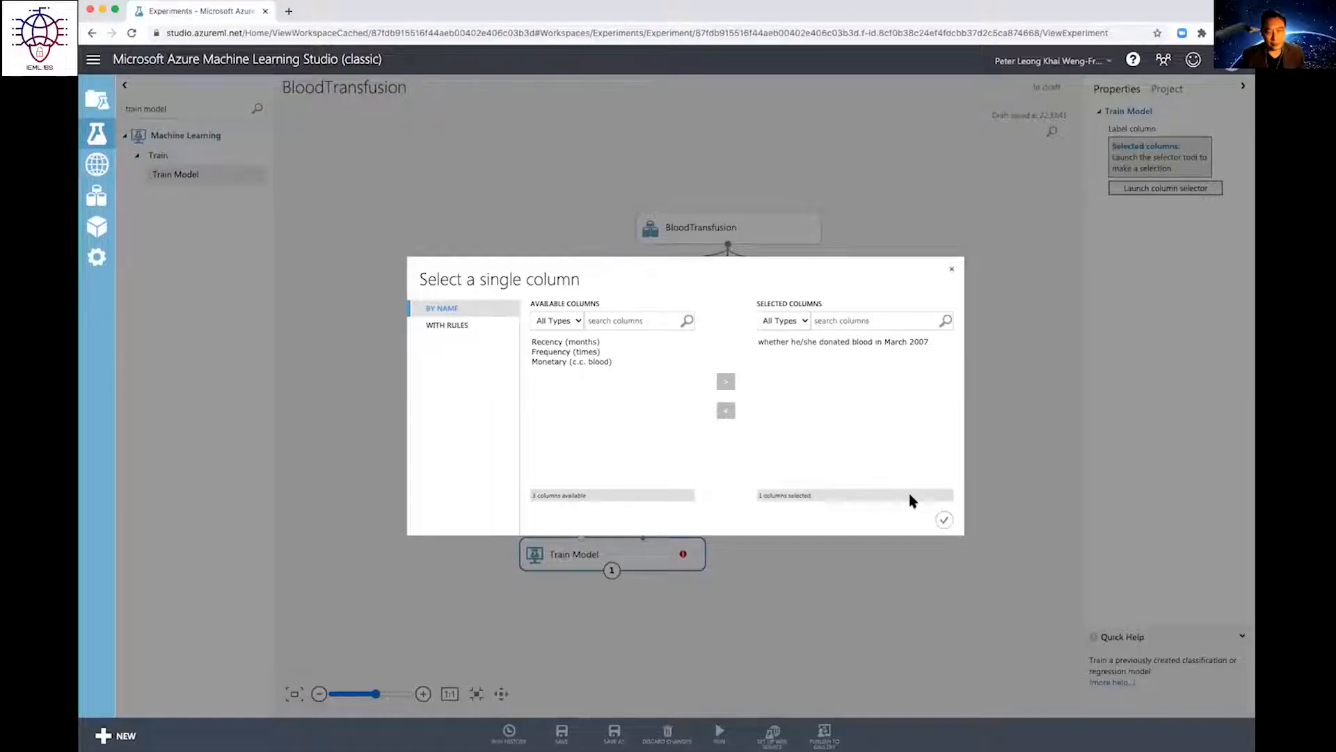
click(943, 519)
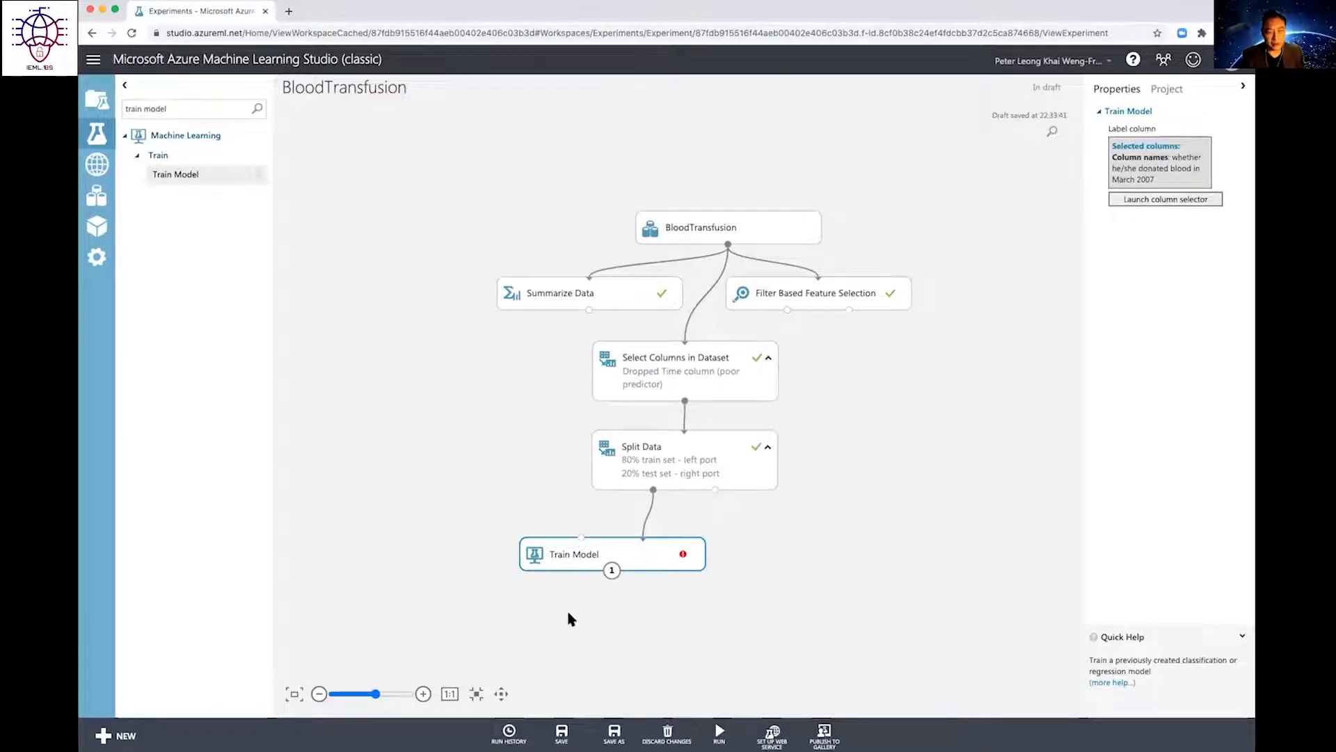
Step: Search the modules for "logistic" and place a Two-Class Logistic Regression module to the left of Split Data
triple_click(191, 104)
text(lo)
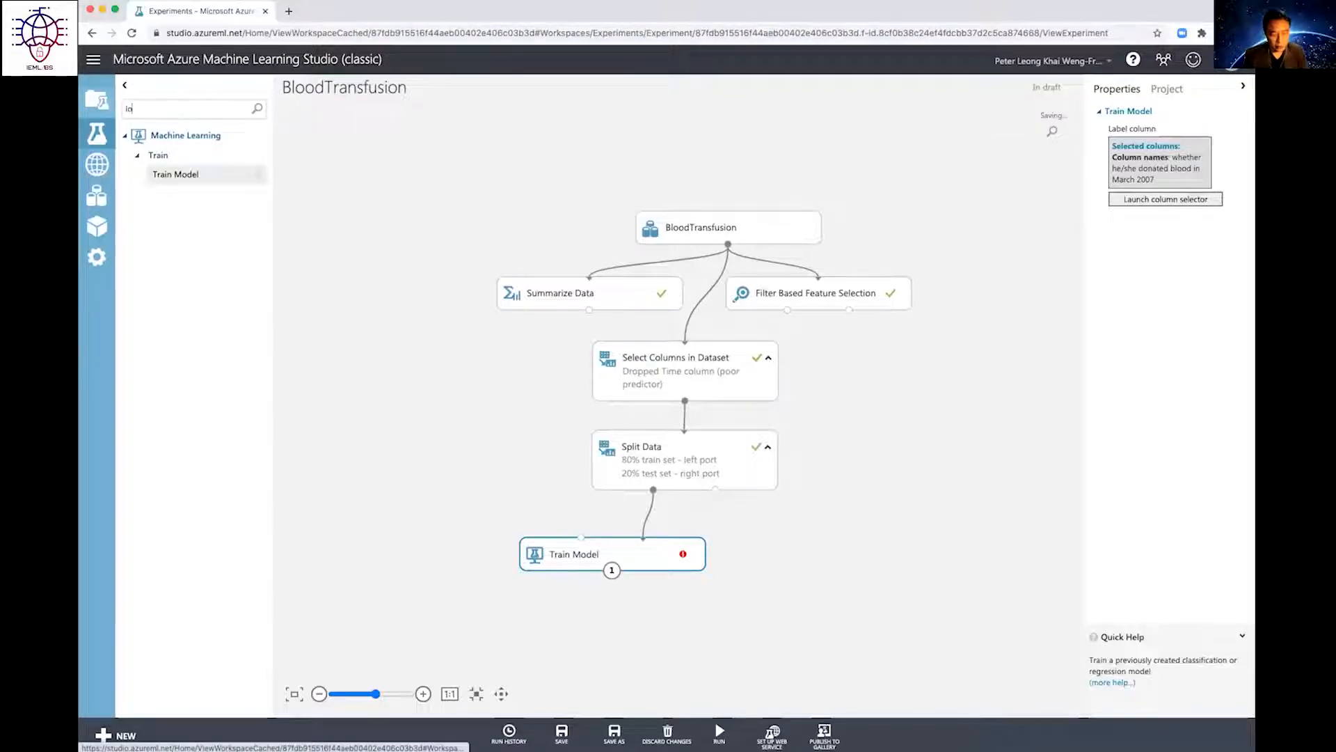
text(gist)
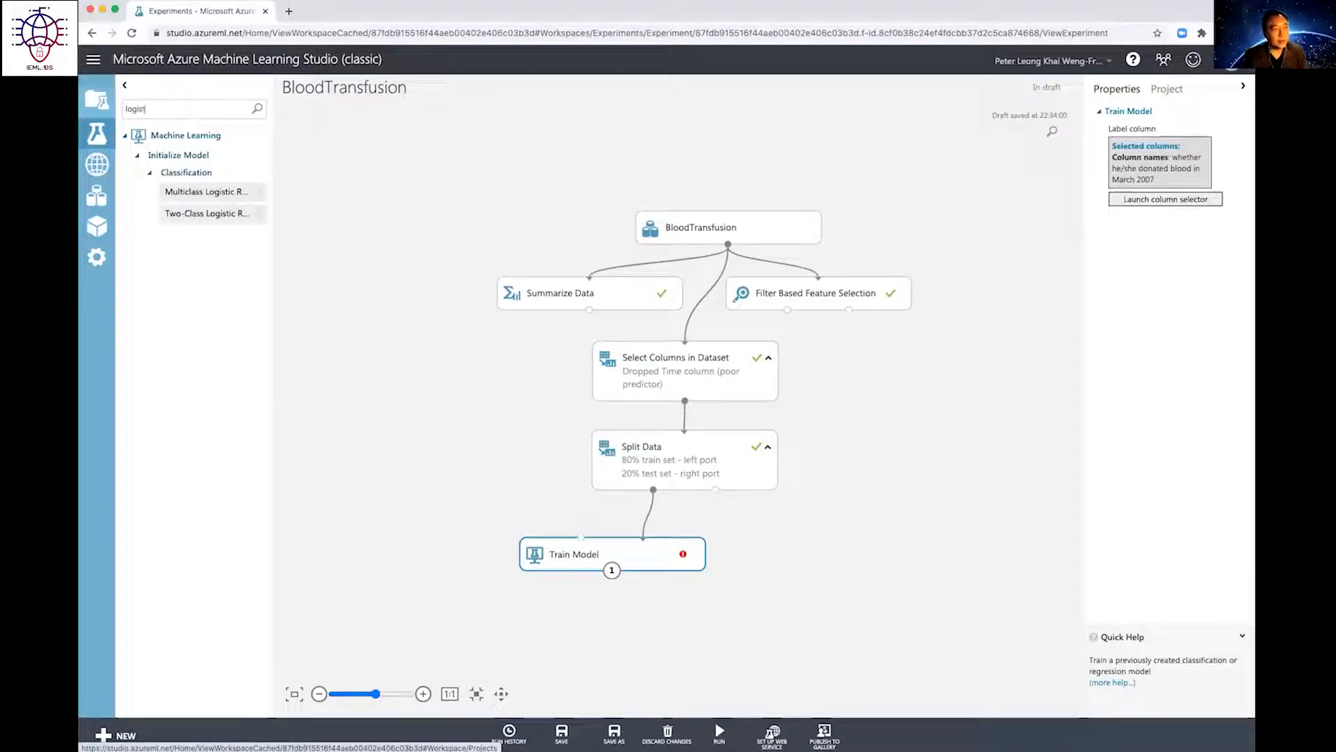
text(ic)
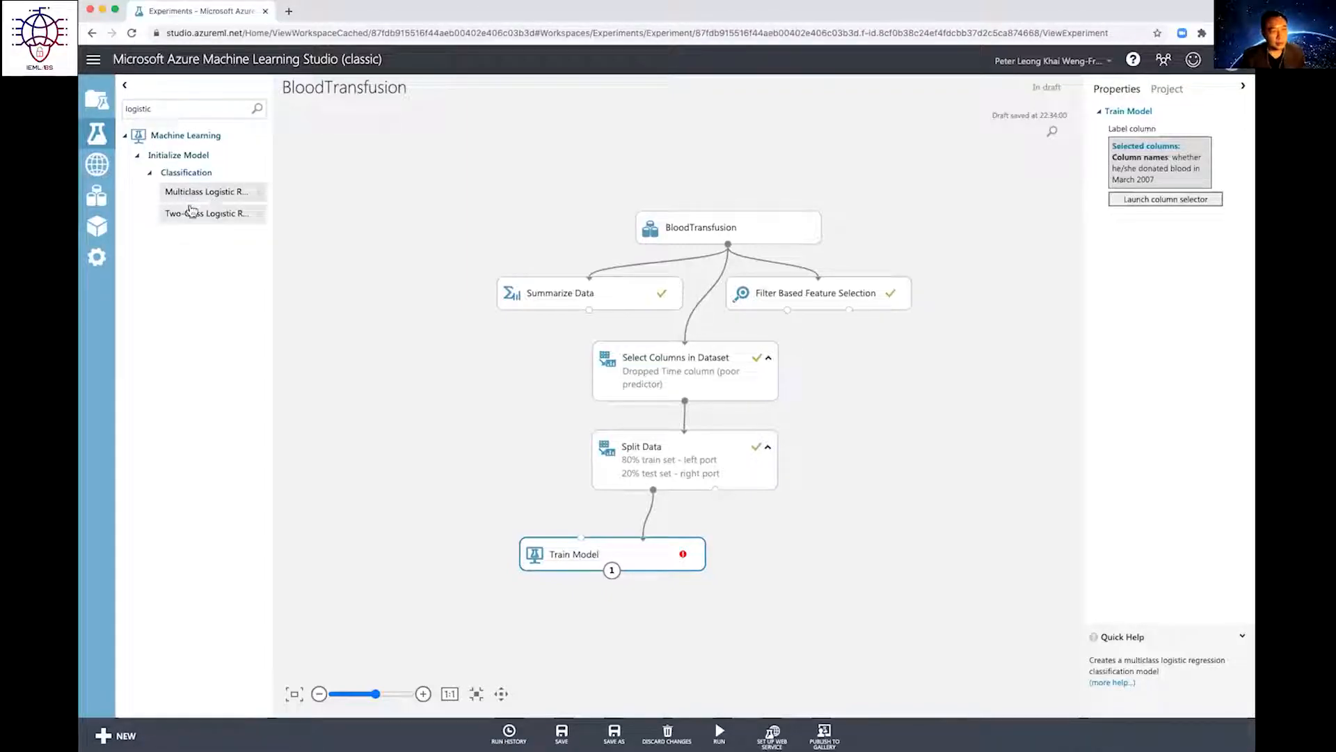
drag(195, 216, 460, 477)
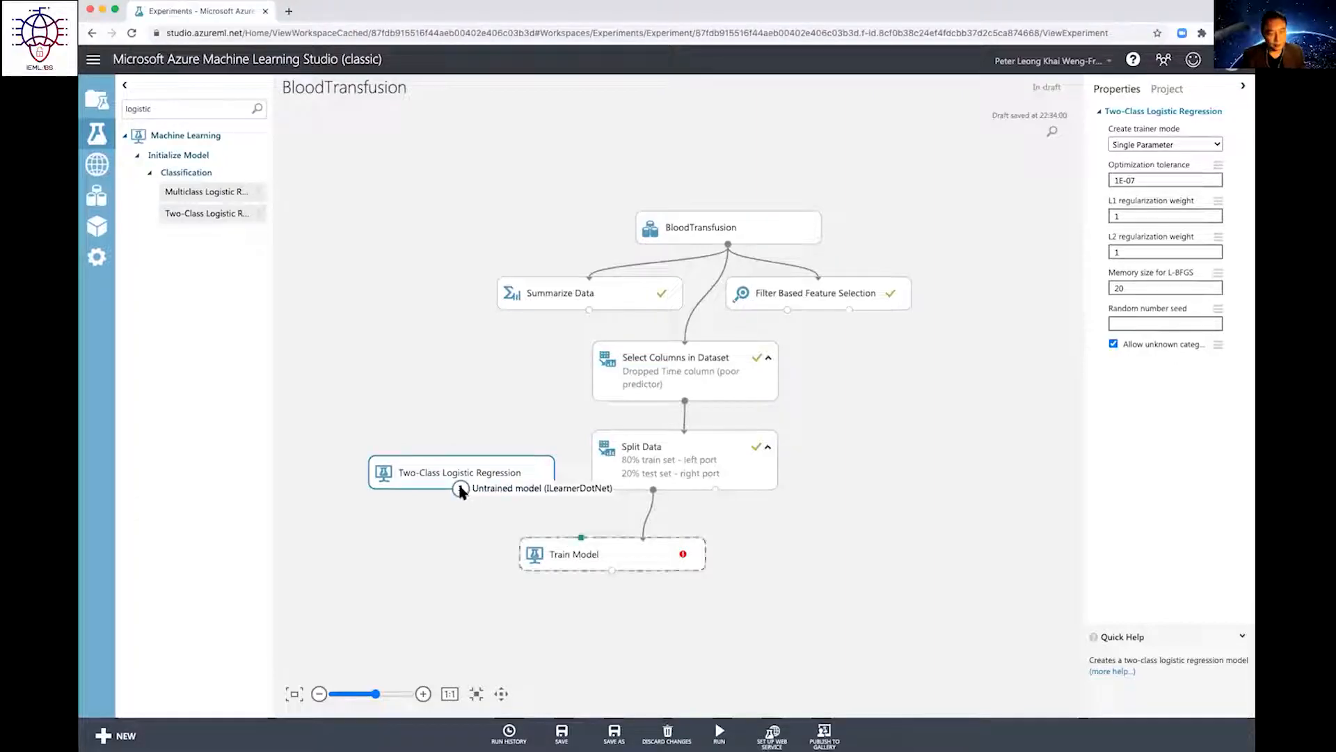
Step: Connect the Two-Class Logistic Regression output to Train Model's untrained model input and run only the Train Model module
drag(461, 489, 581, 539)
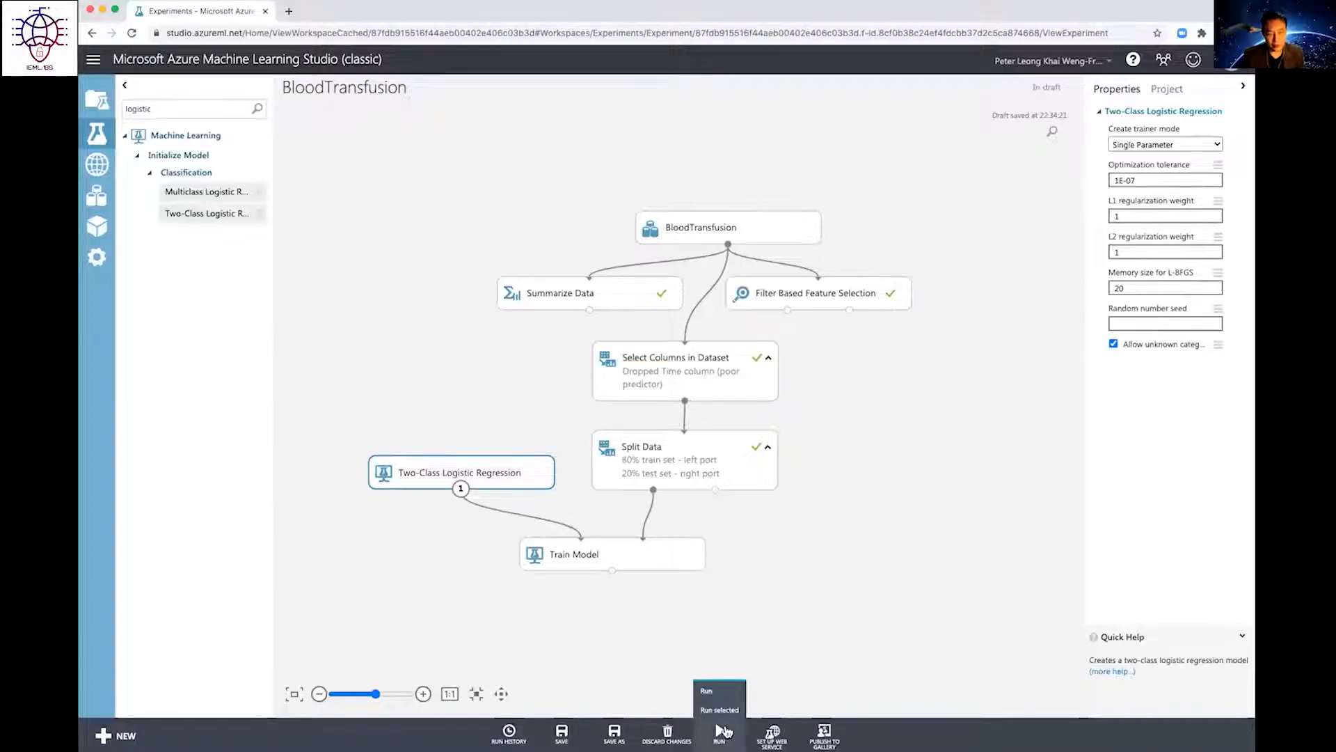
right_click(675, 557)
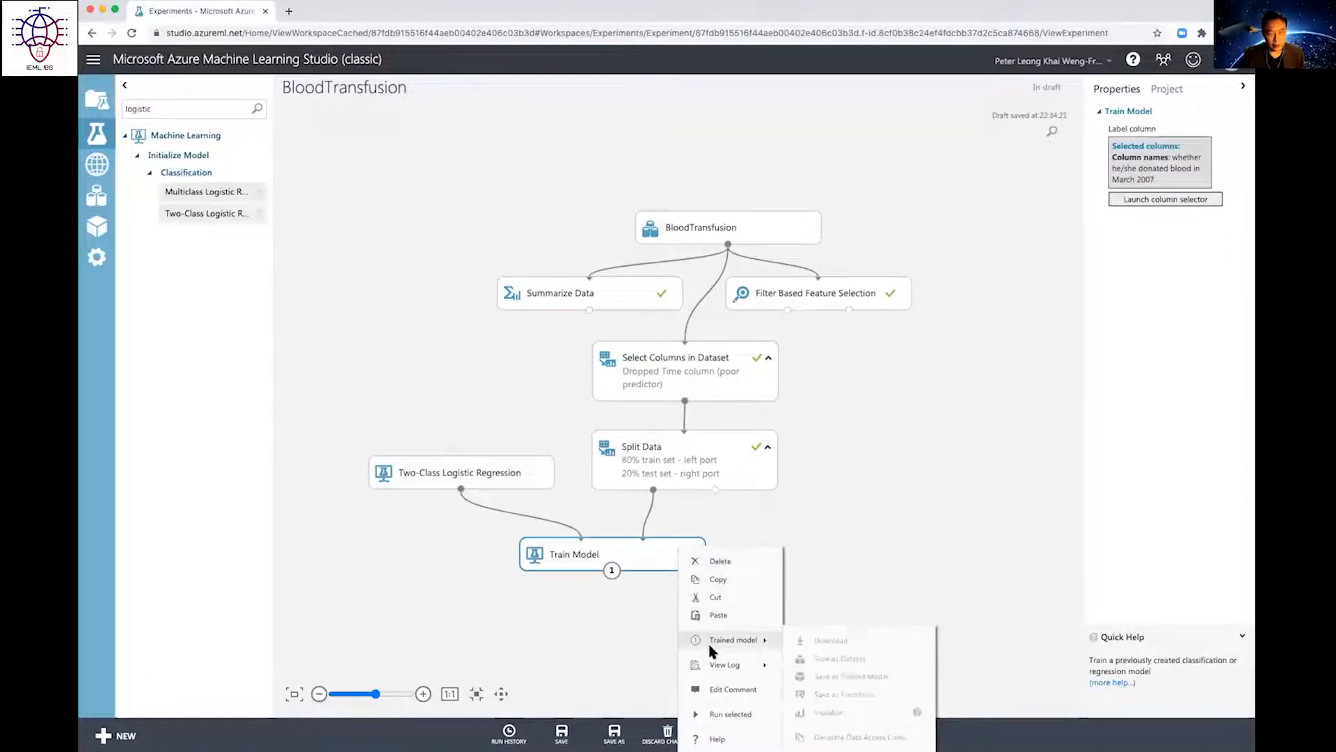
click(730, 712)
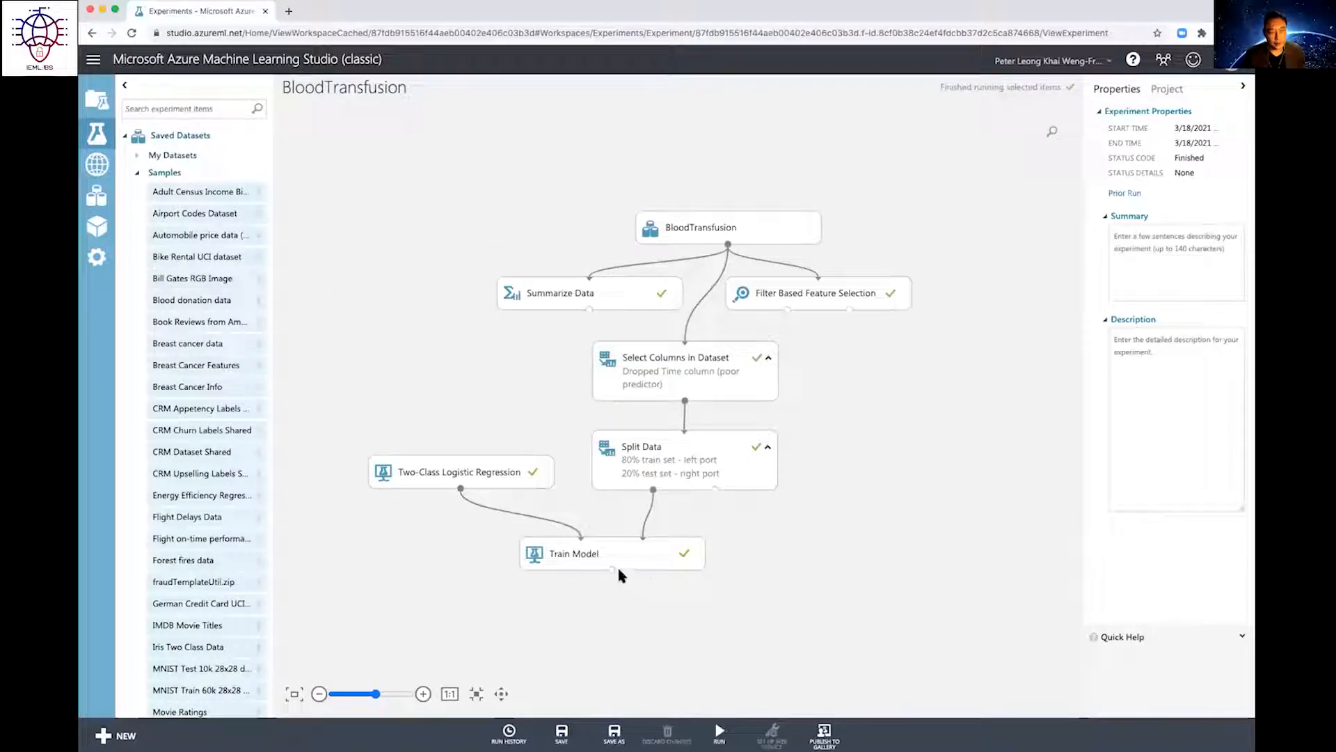
Step: Visualize Train Model's trained model output to review its settings and feature weights, and close the view
right_click(610, 568)
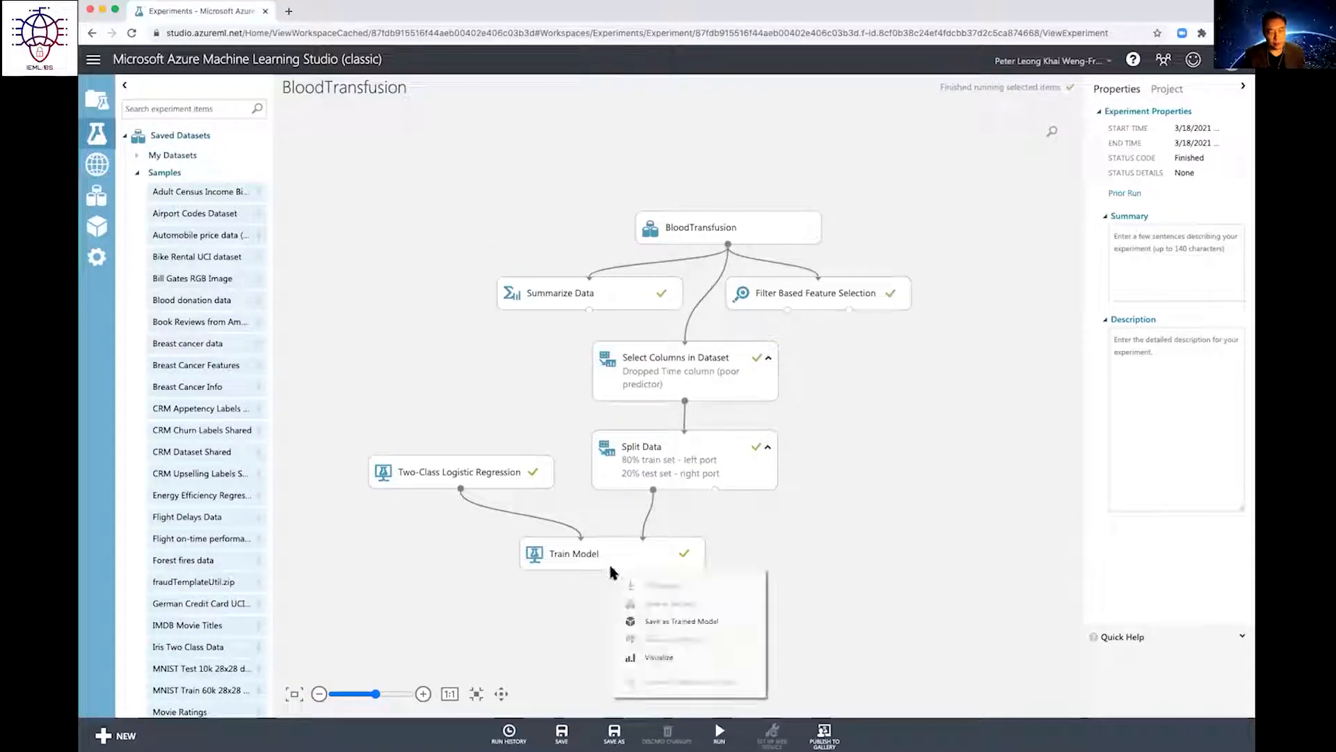
click(645, 656)
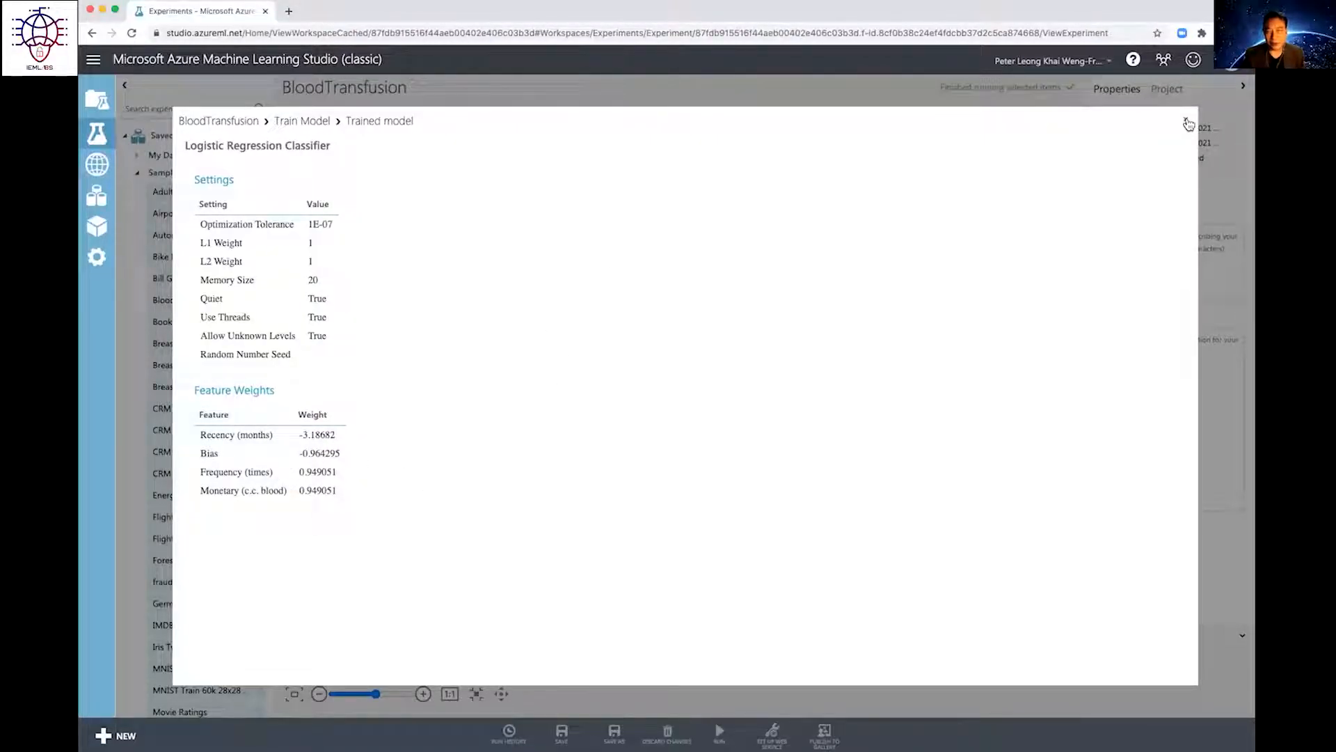
click(1185, 124)
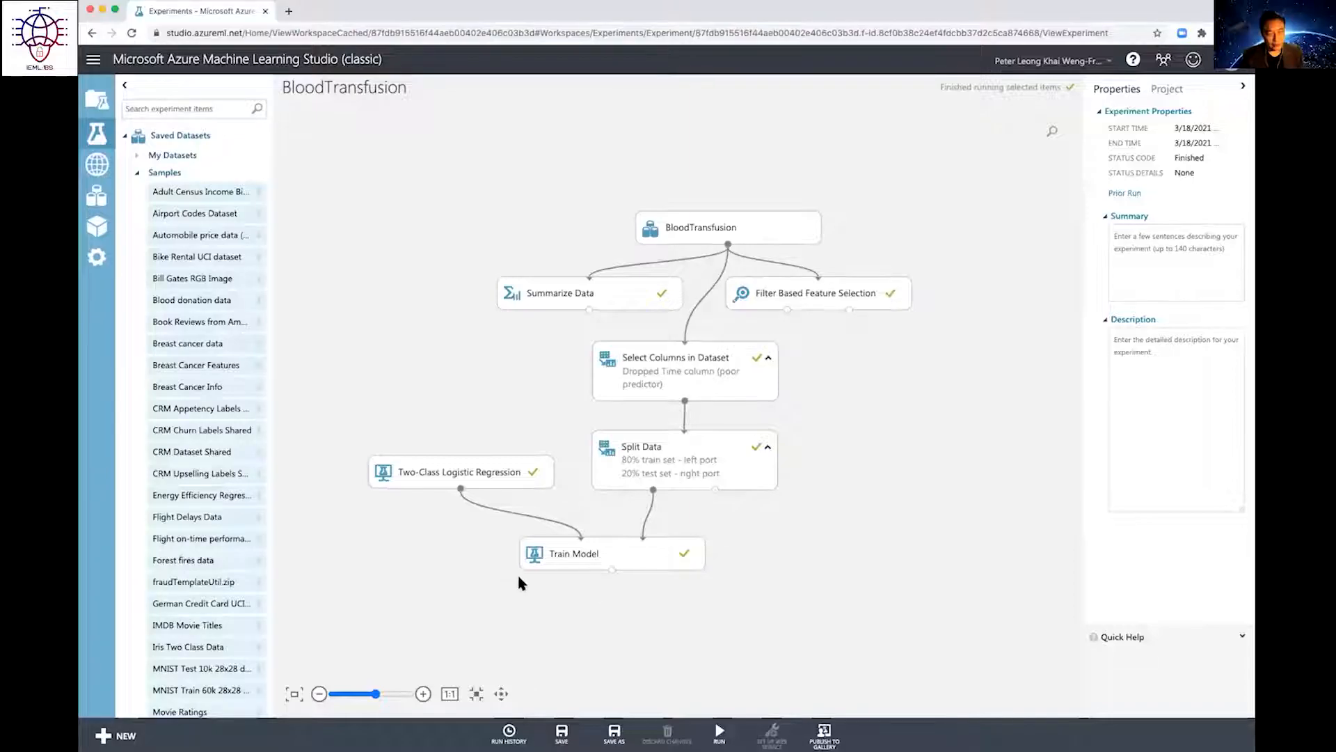
Step: Start saving Train Model's output as a new trained model and name it "BloodDonationLRTrainedModel"
right_click(609, 570)
click(658, 622)
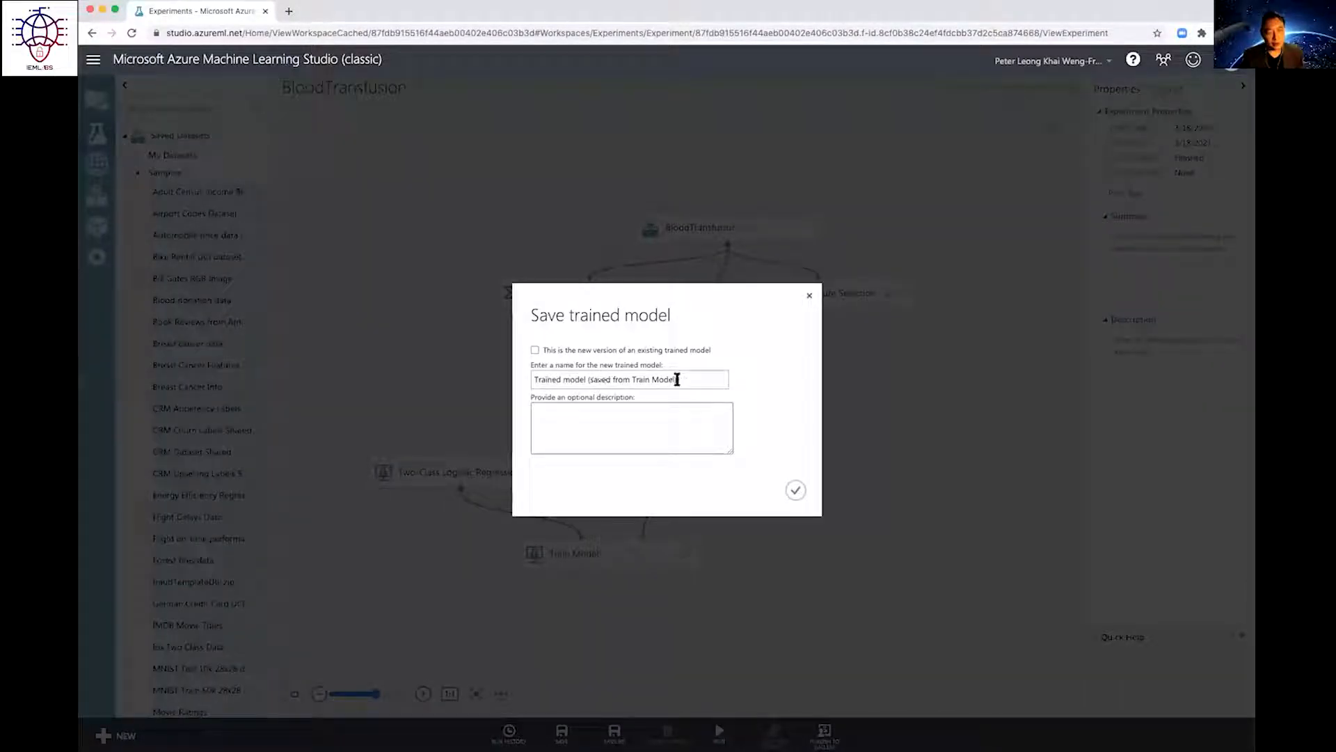
drag(679, 379, 540, 370)
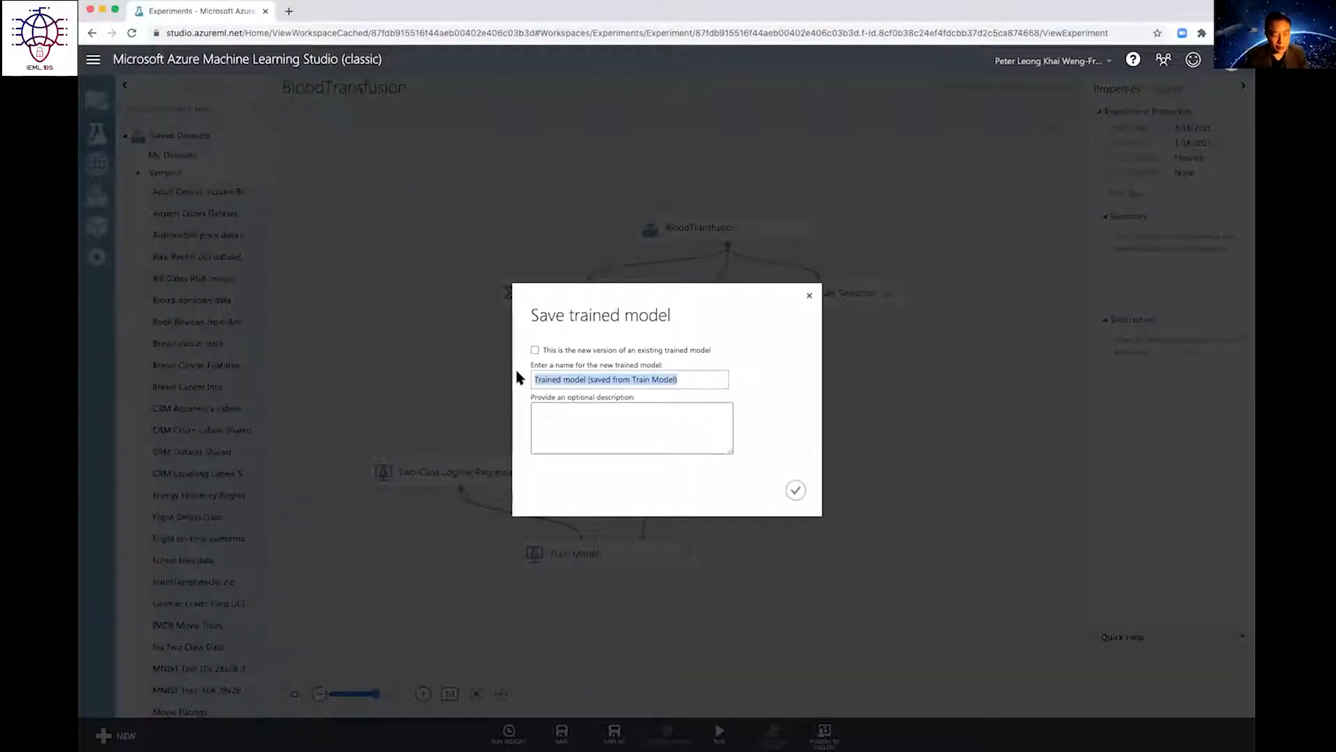
text(Bl)
text(lod)
key(BackSpace)
key(BackSpace)
key(BackSpace)
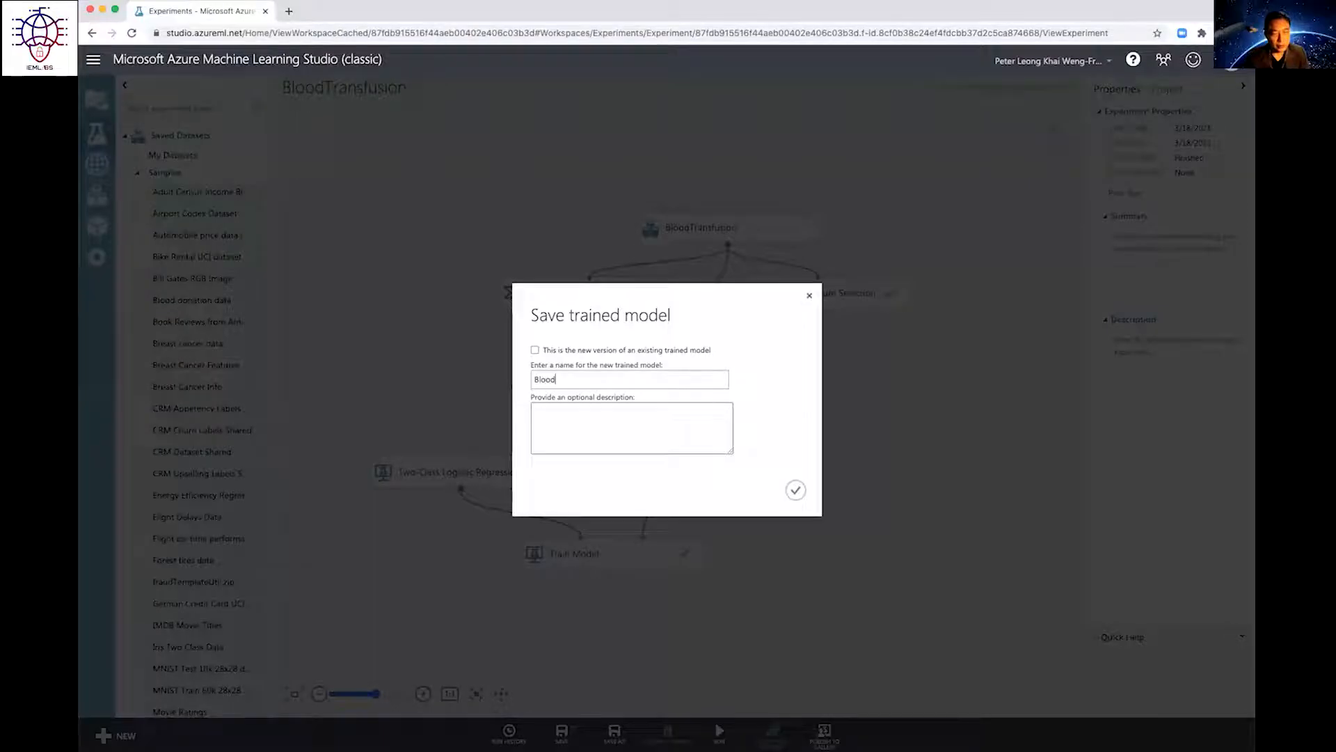
text(oodDonationLRTrainedModel)
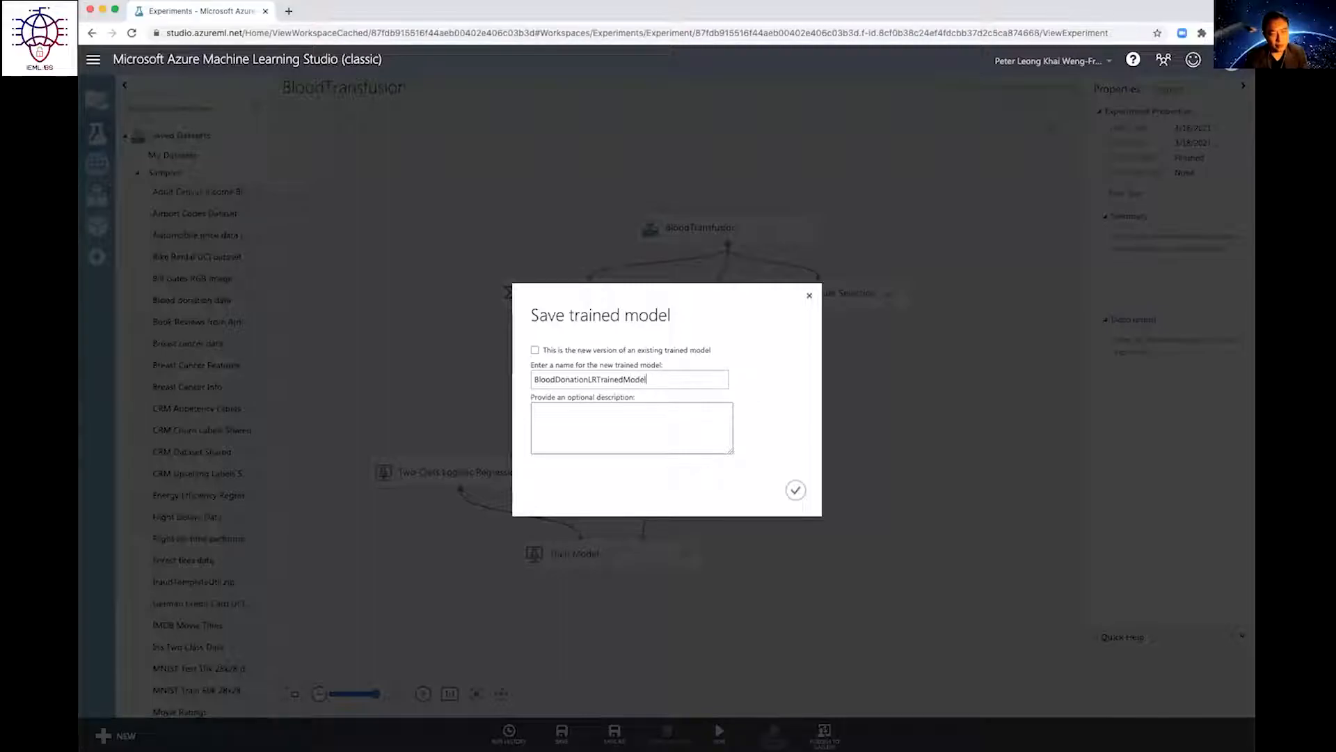
Step: Save the trained model with the description "Blood Donation Logistic Regression" and save the experiment
click(542, 409)
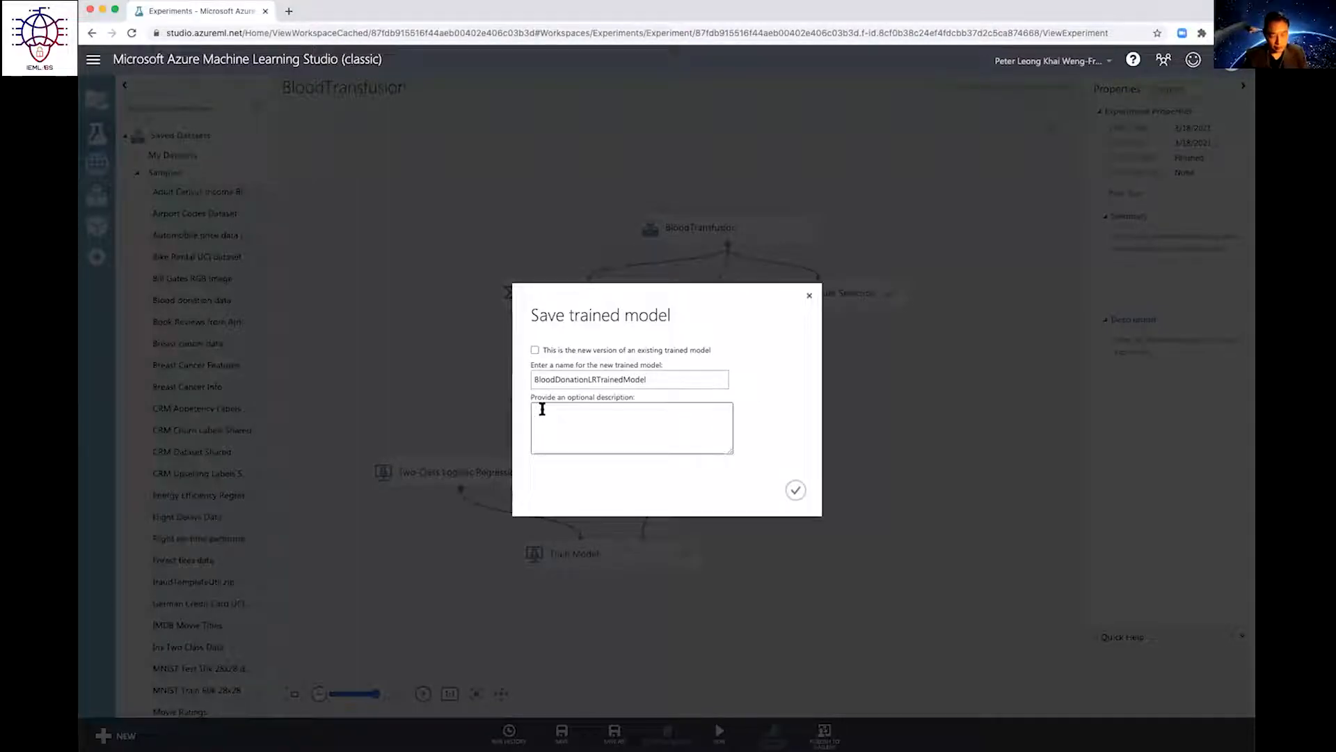
text(Blood Donation Logistic Reg)
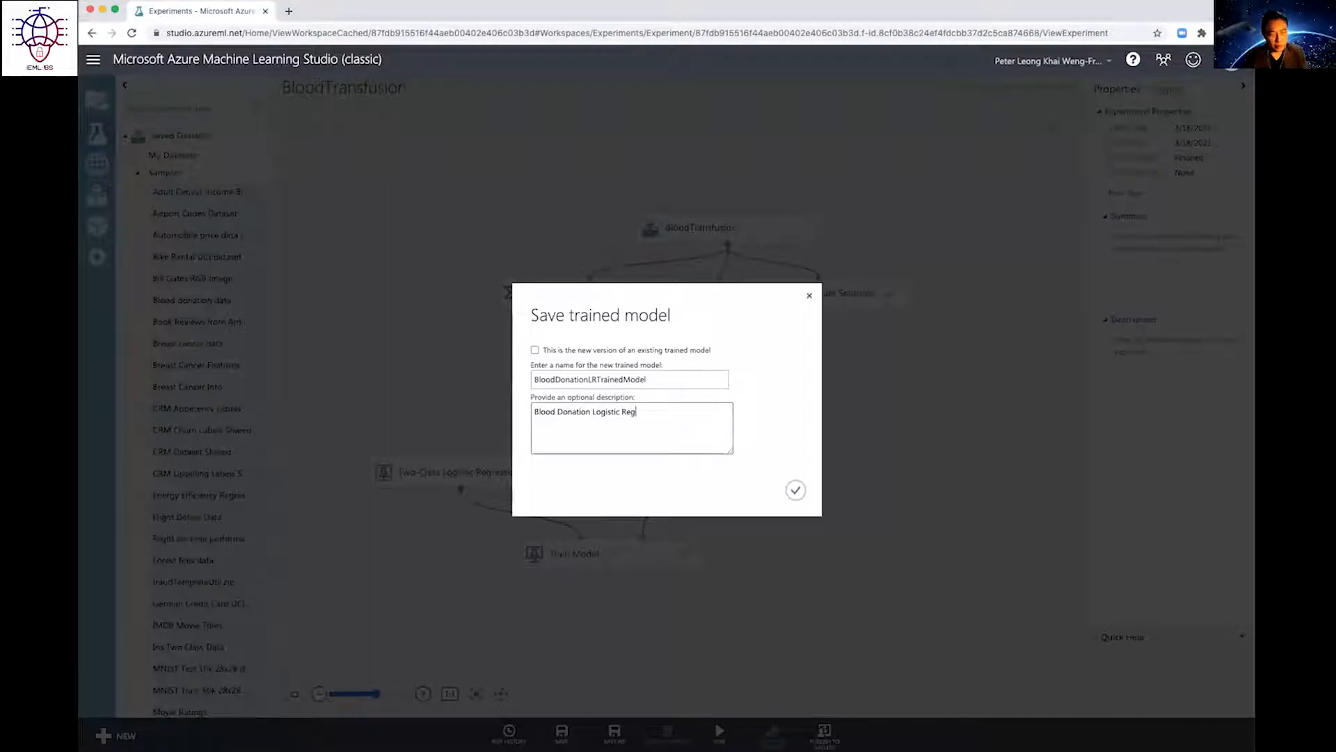
text(ssion)
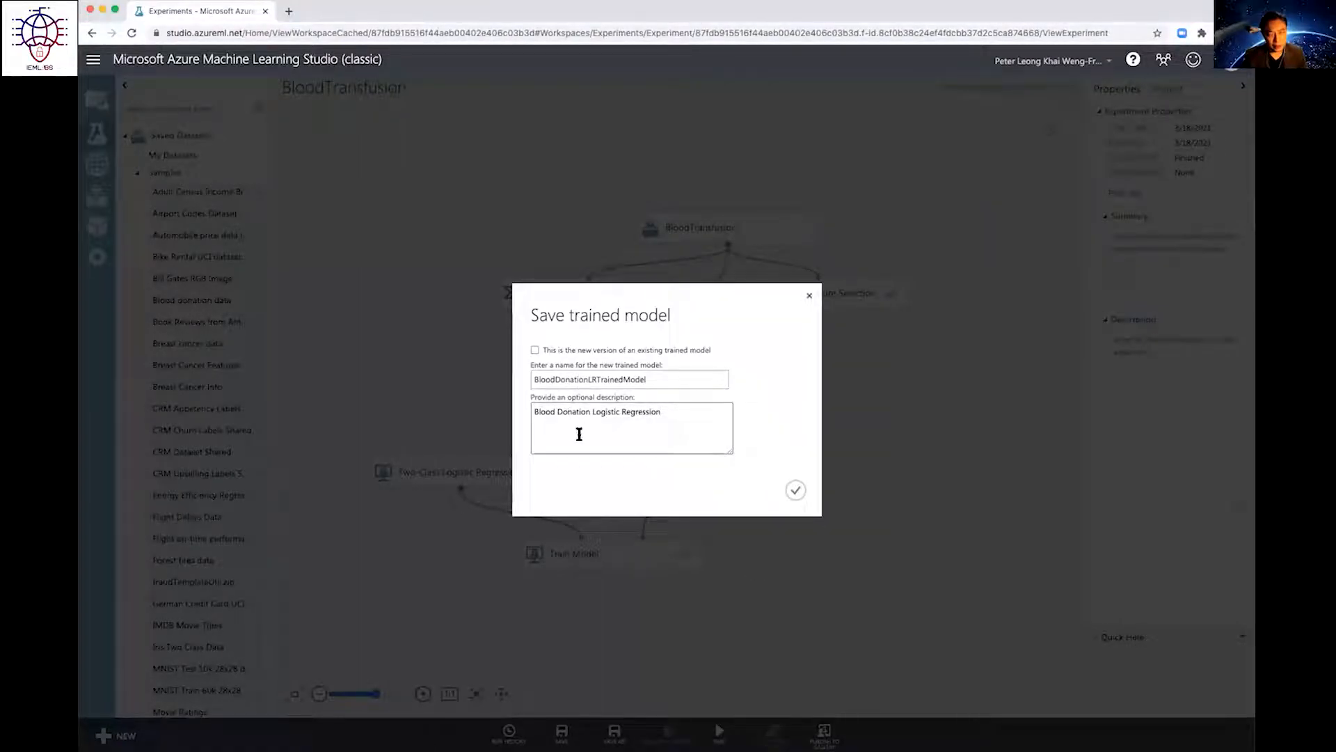
click(794, 490)
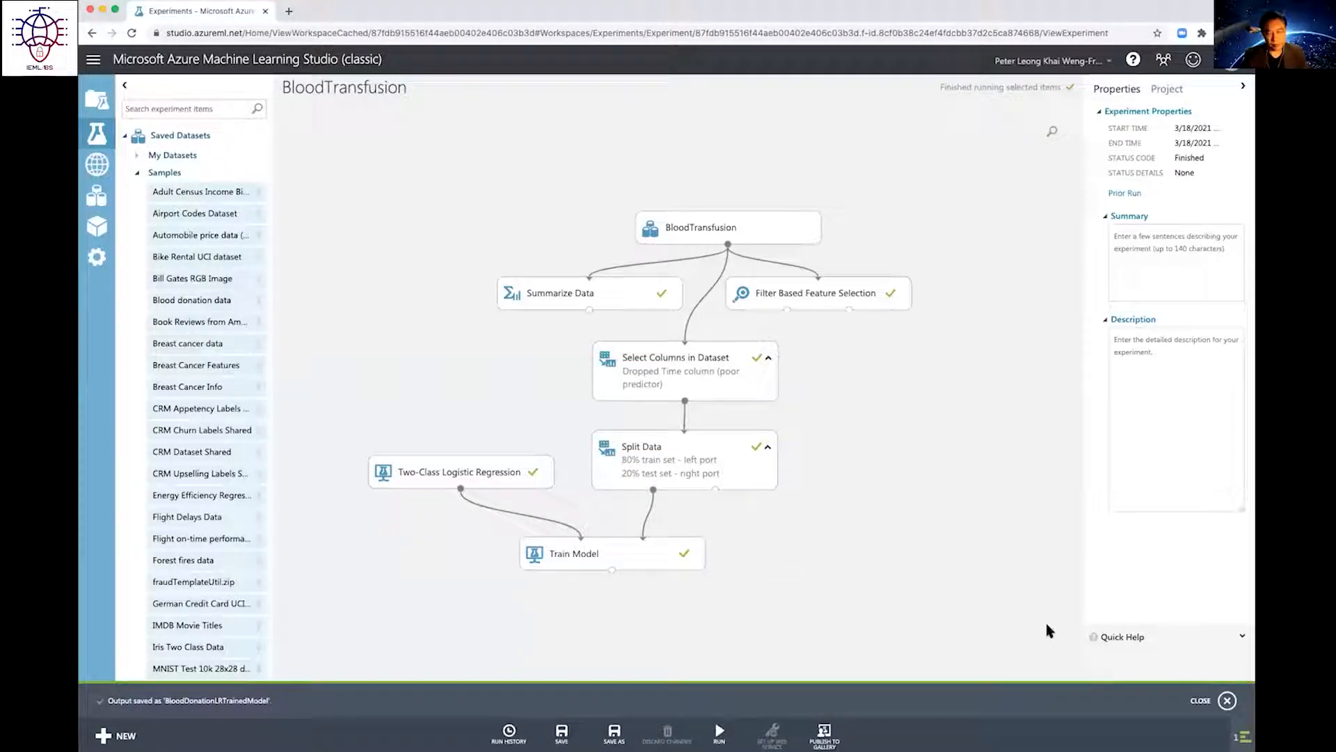
click(1224, 701)
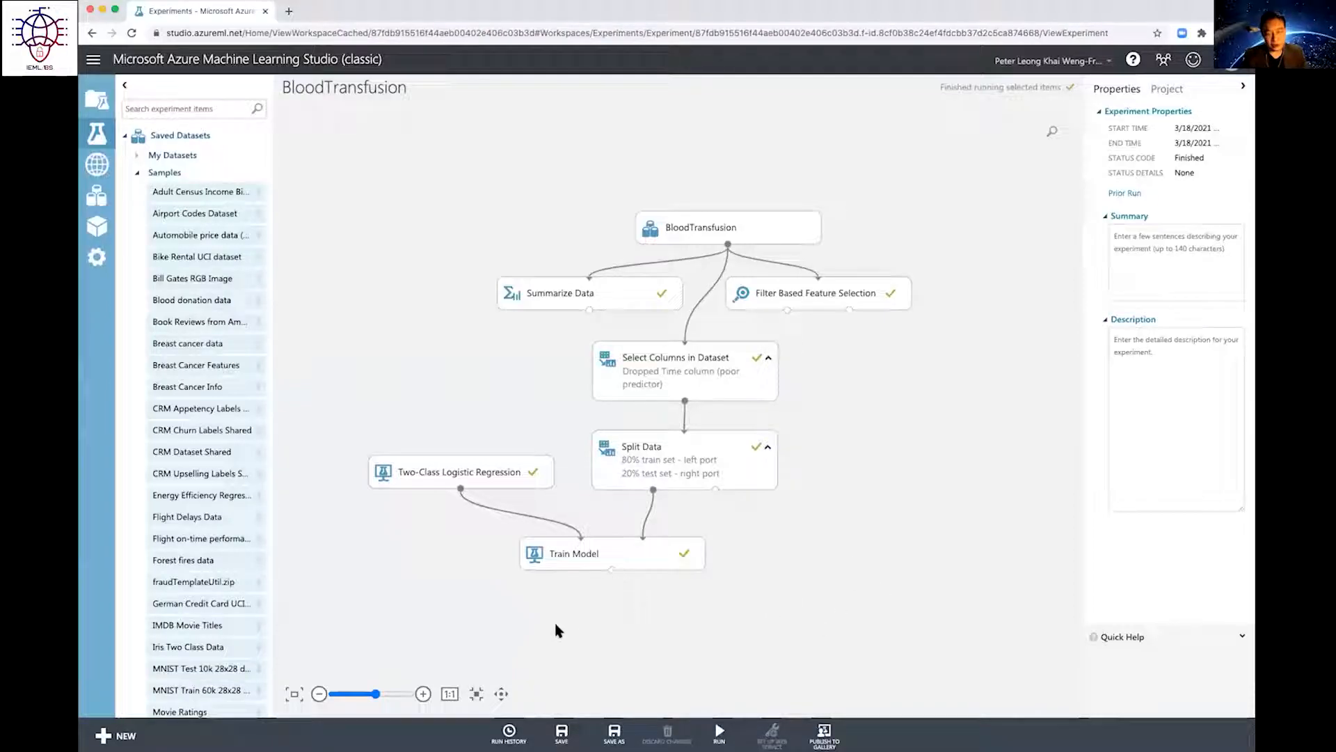
click(562, 730)
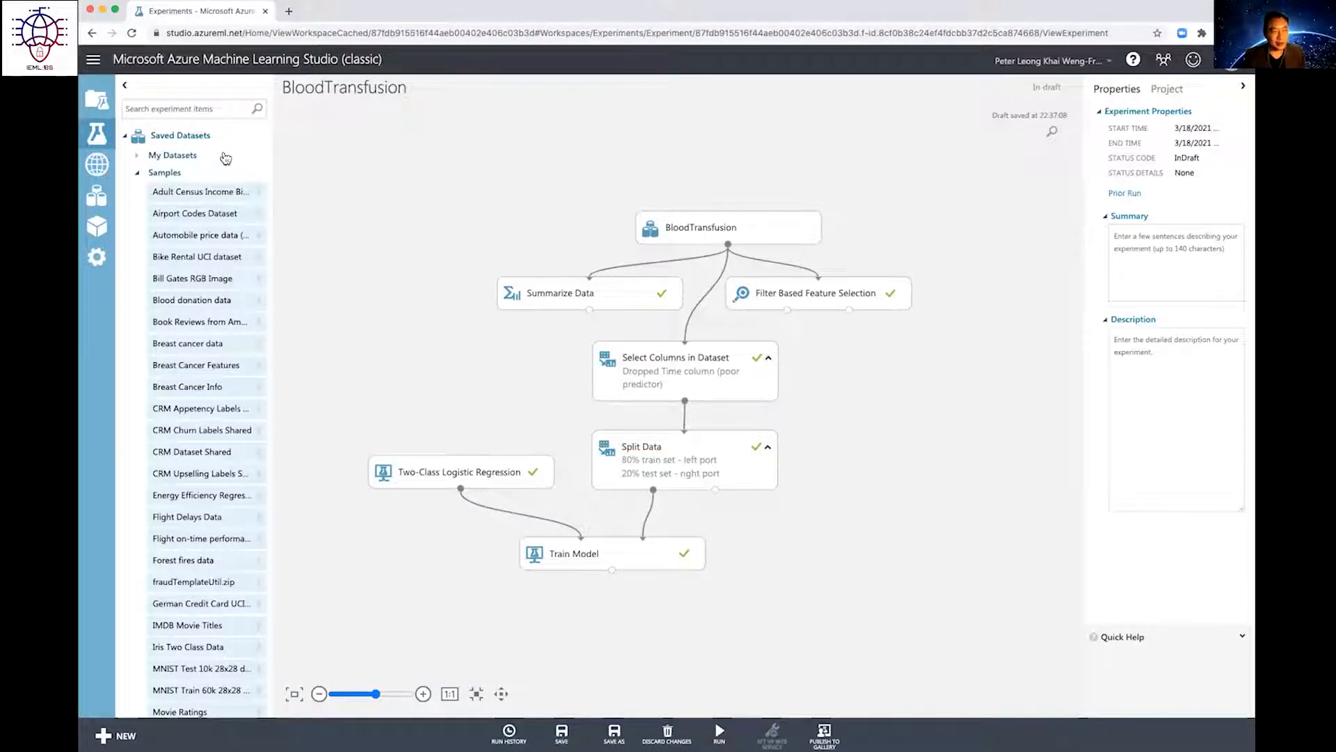
Step: Look at the workspace's list of trained models and reopen the BloodTransfusion experiment
click(95, 227)
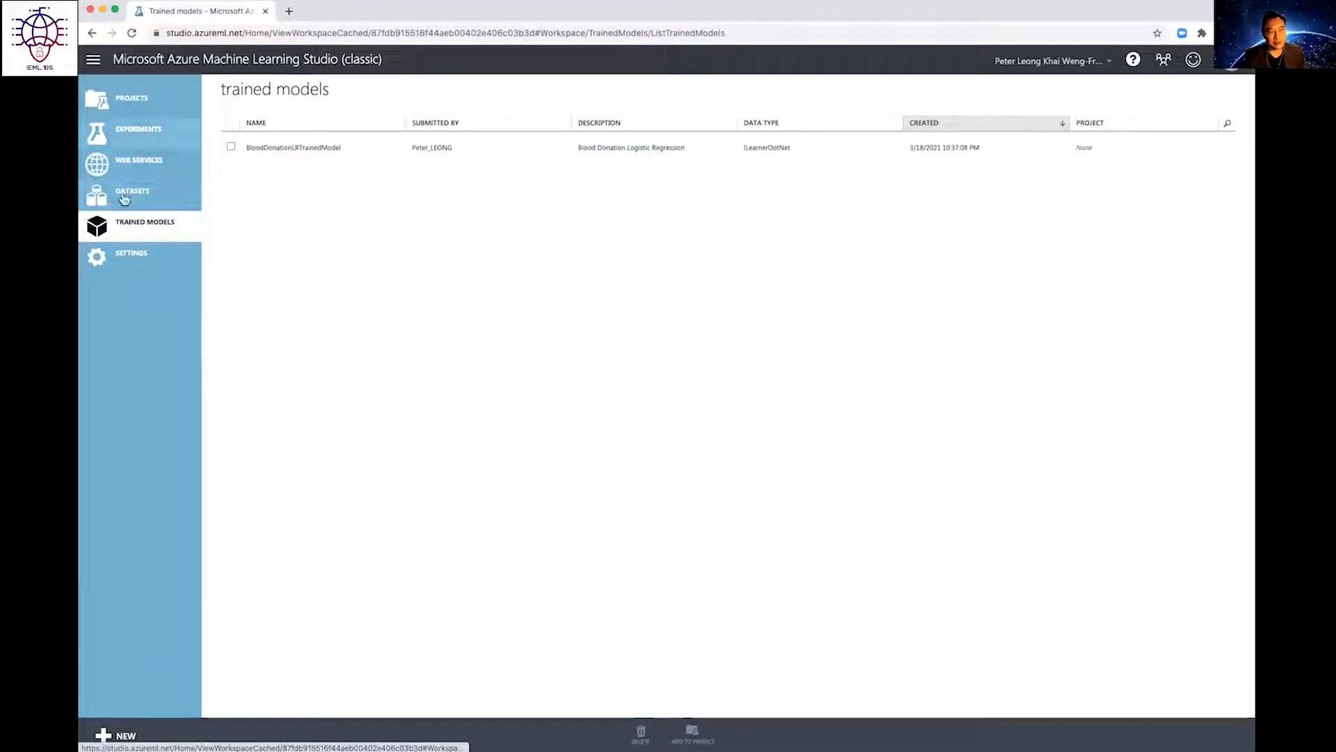
click(137, 133)
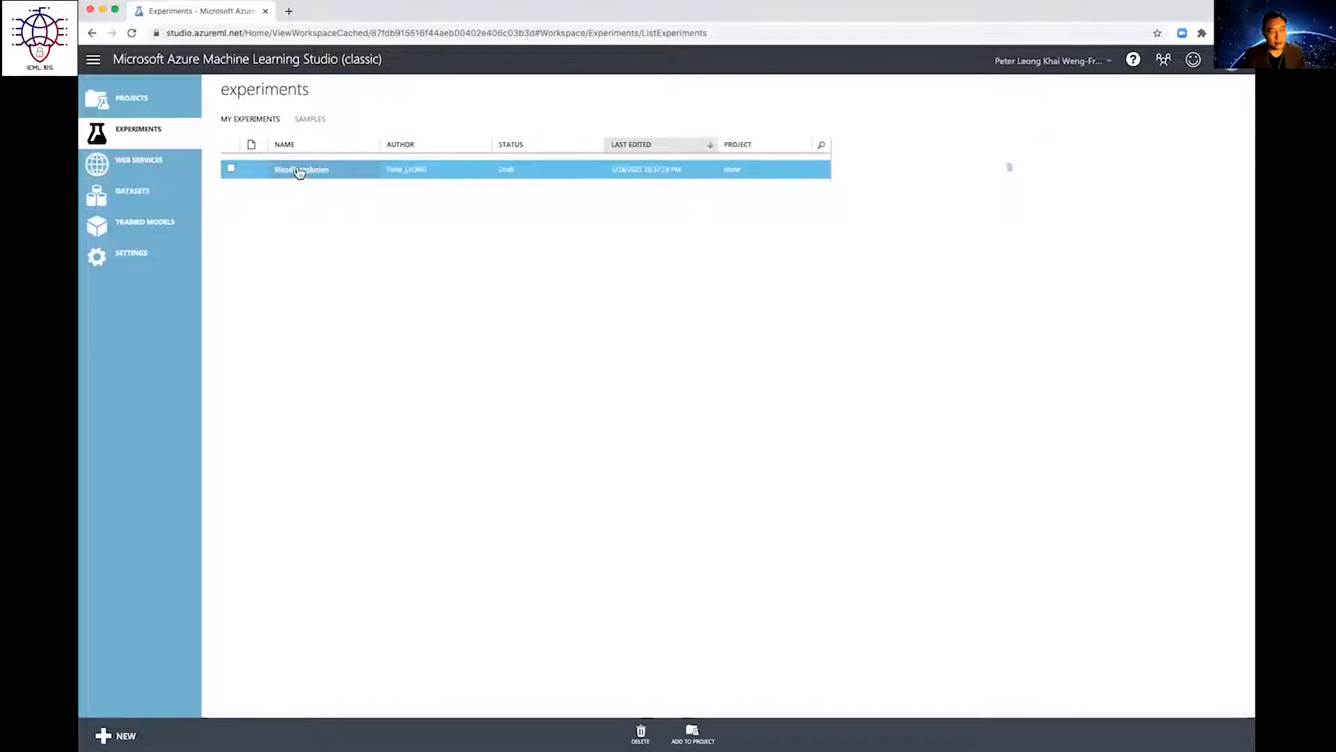
click(300, 173)
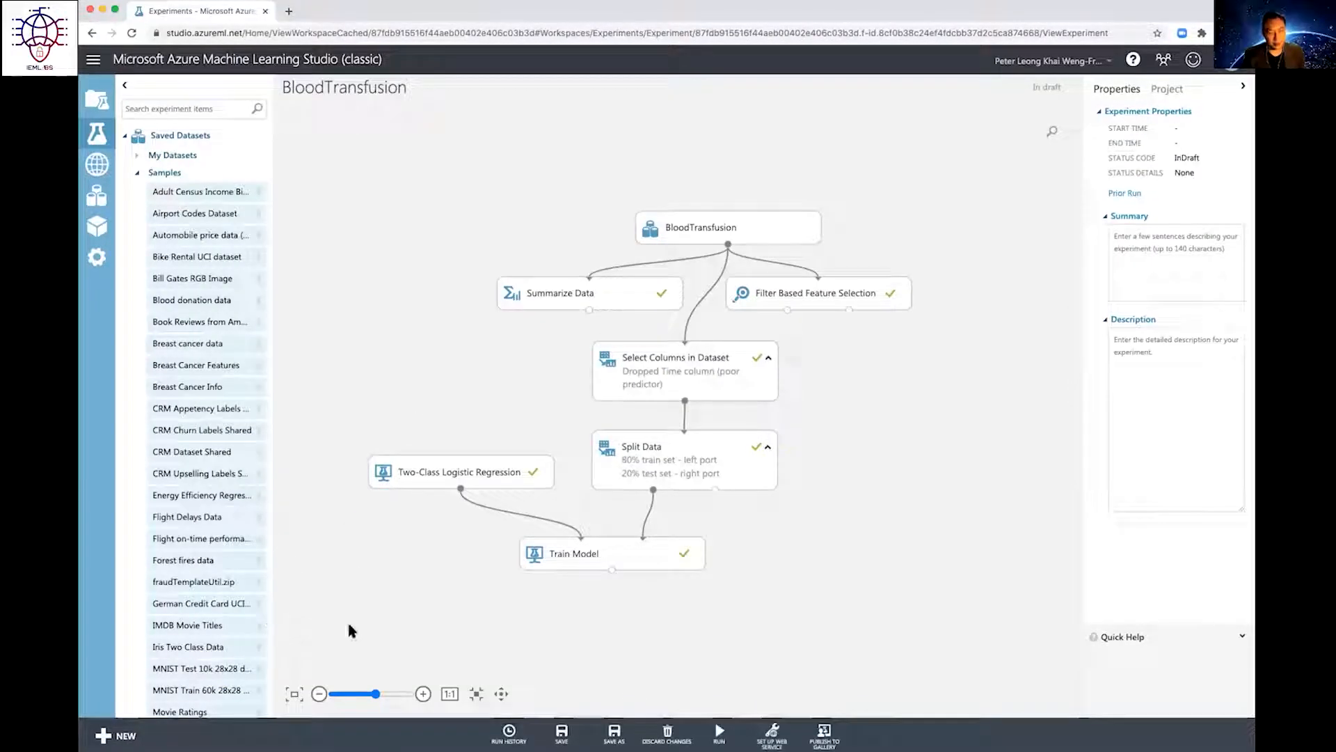
Step: Search the modules for "score model" and place a Score Model module below Train Model, slightly to its right
click(294, 694)
drag(329, 646, 322, 684)
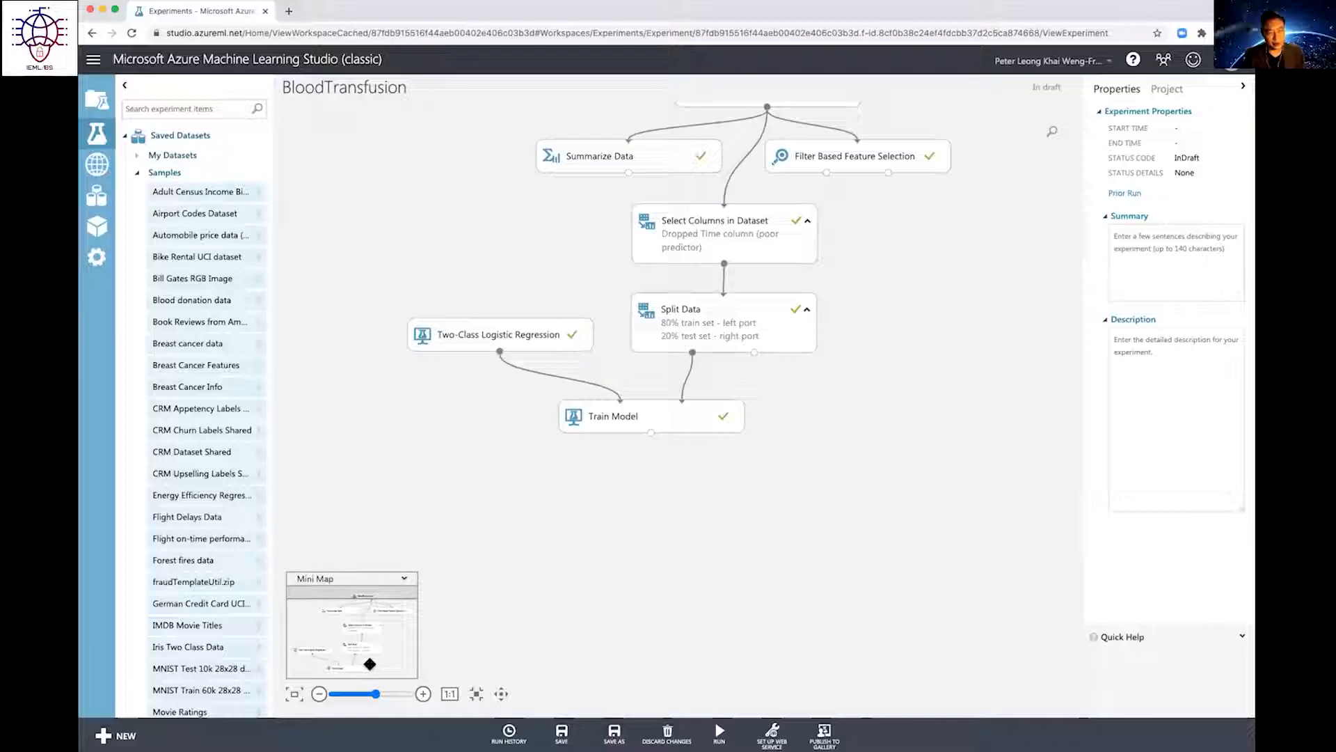
click(295, 694)
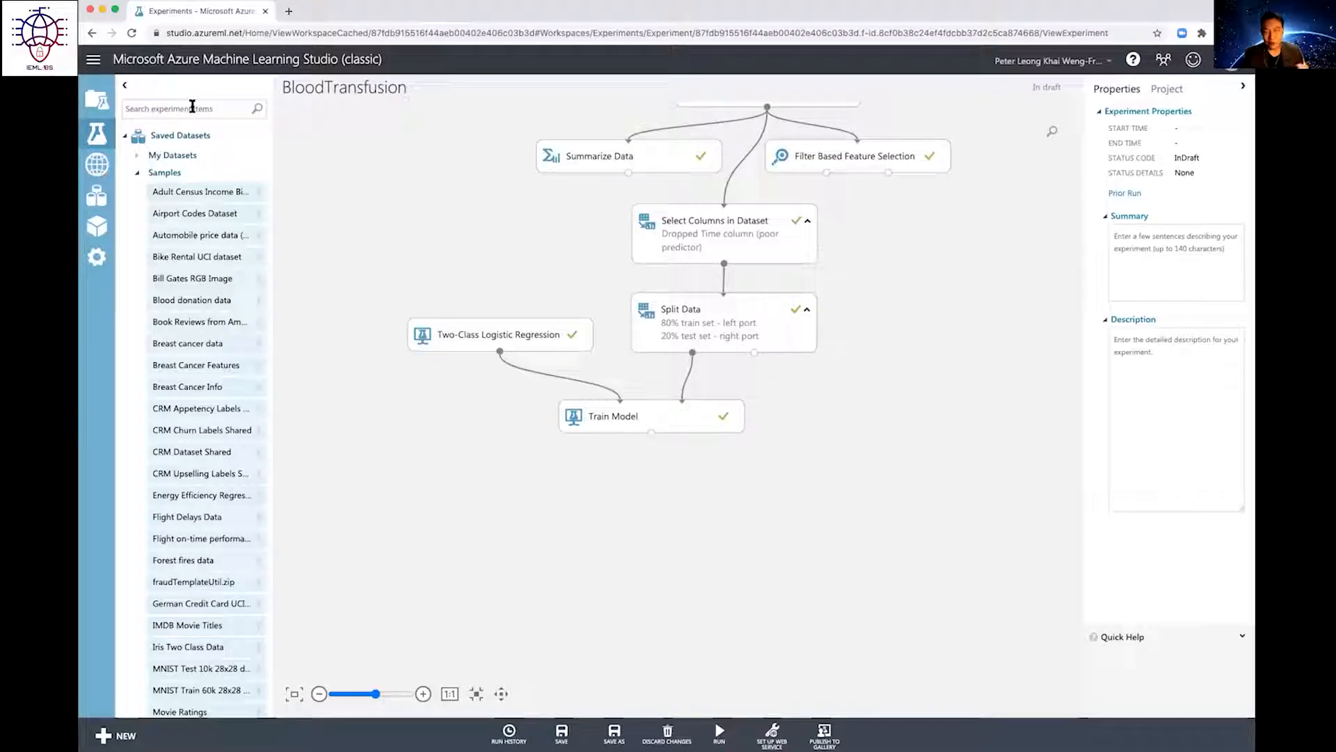
text(sc)
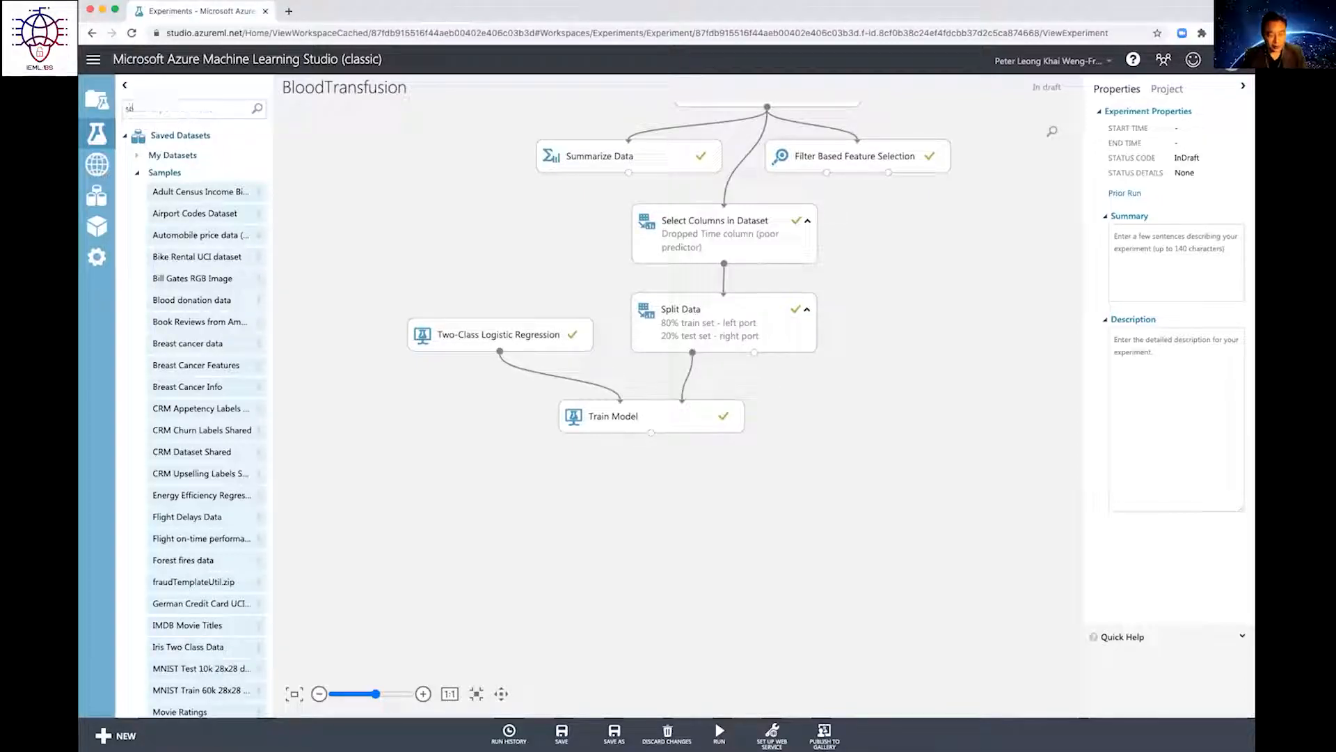
text(ore mod)
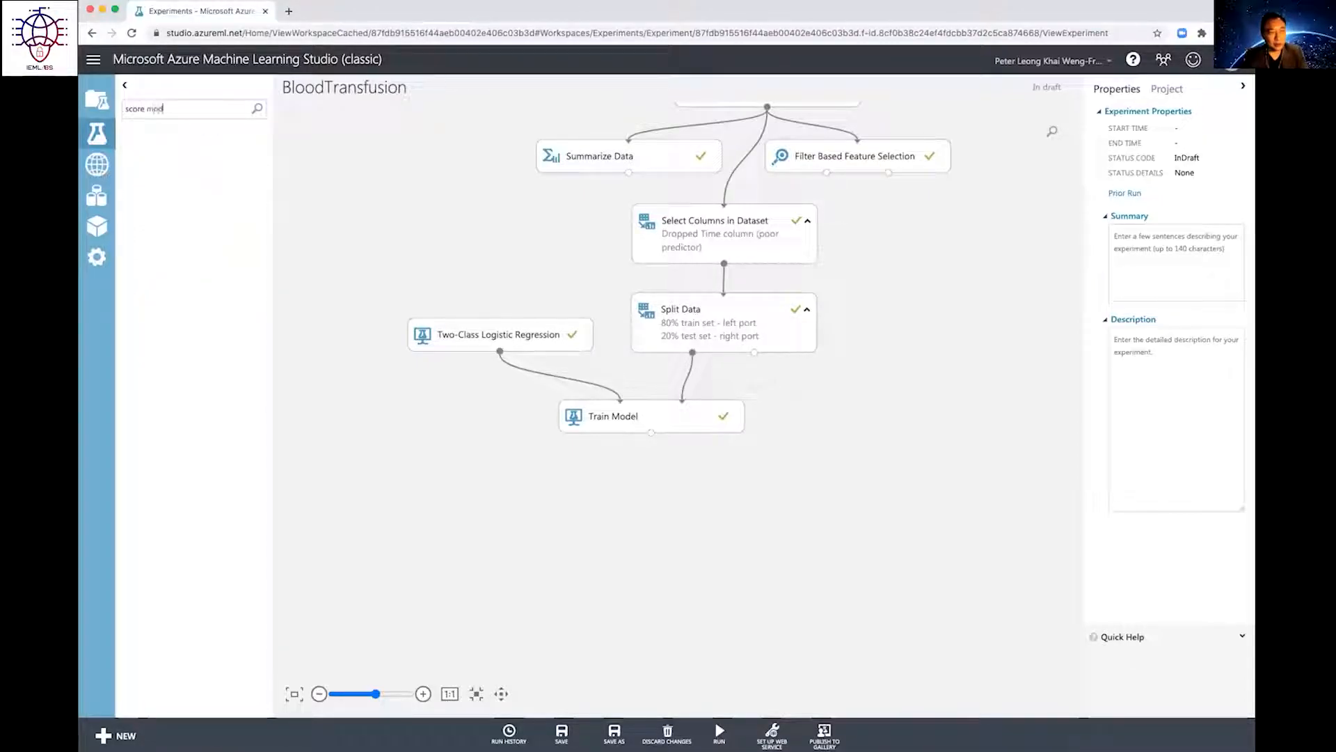
text(el)
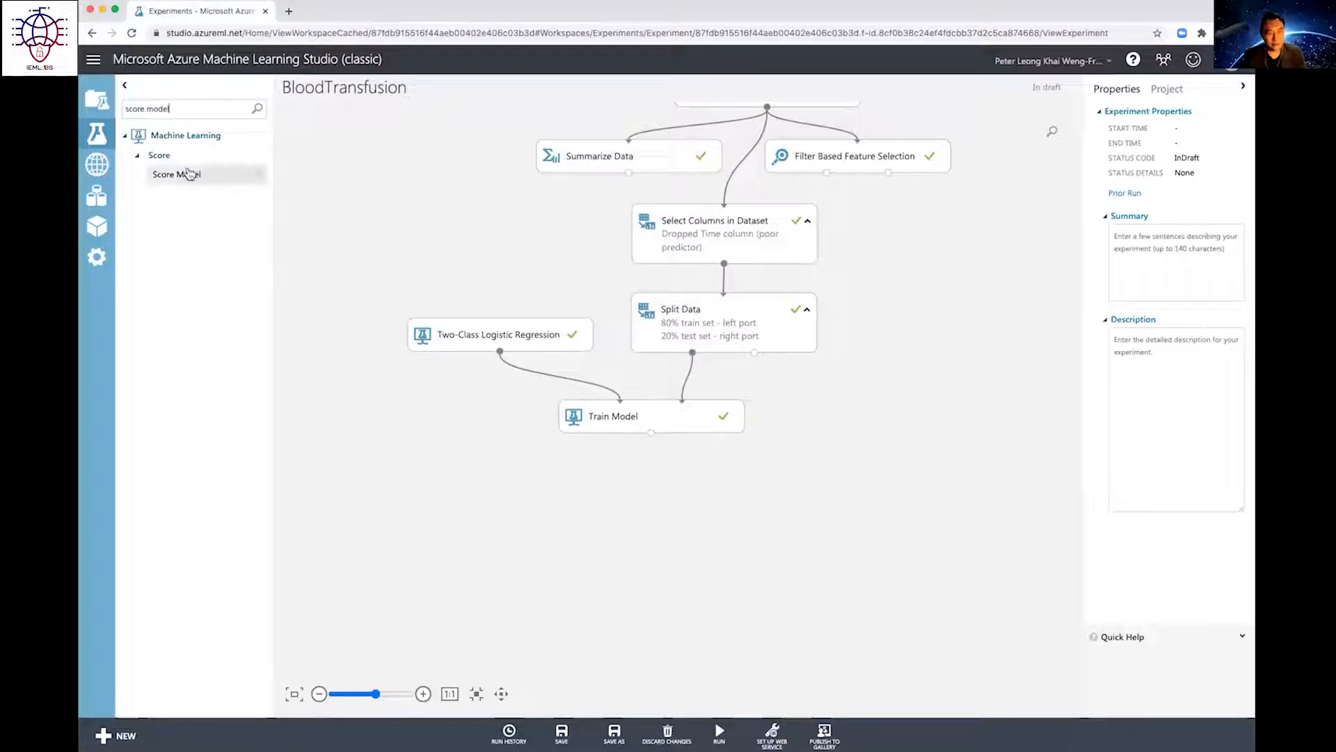
drag(186, 174, 687, 495)
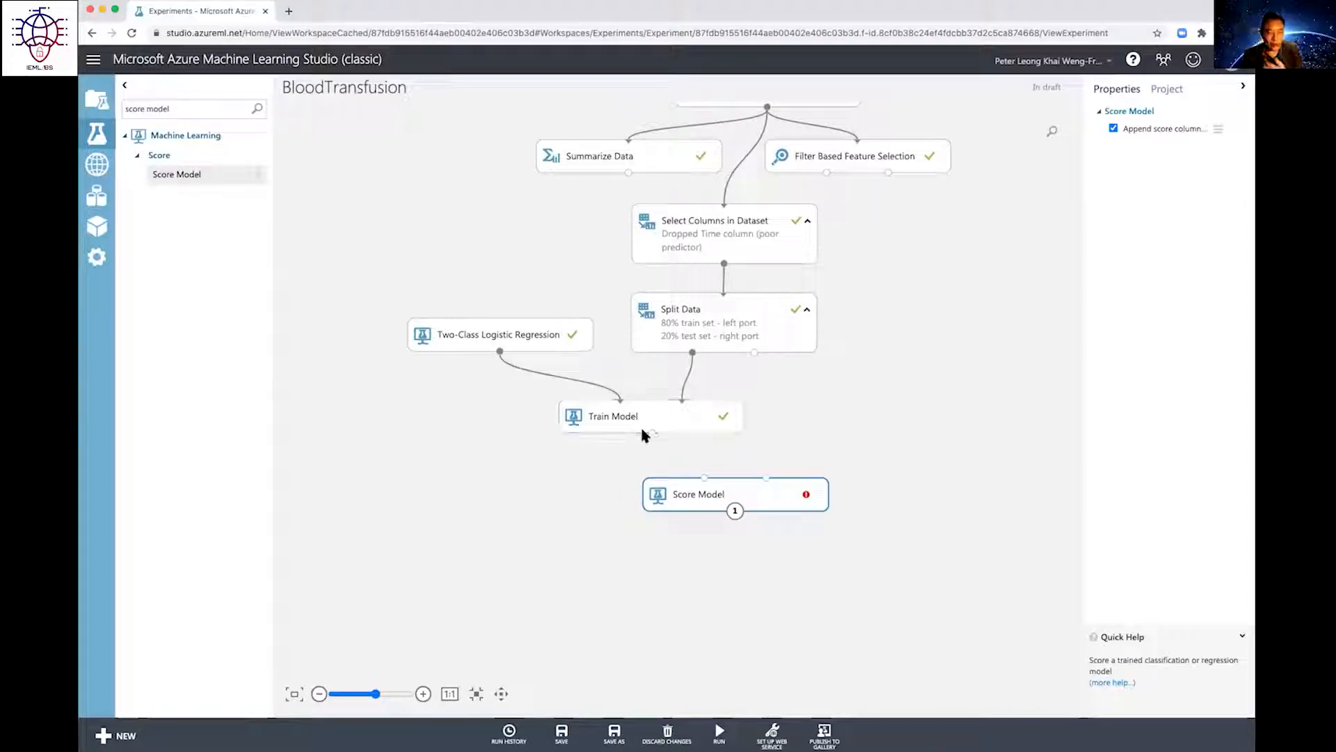
Step: Connect Train Model's output and Split Data's 20% test set output to Score Model's inputs and run only the Score Model module
drag(651, 433, 704, 478)
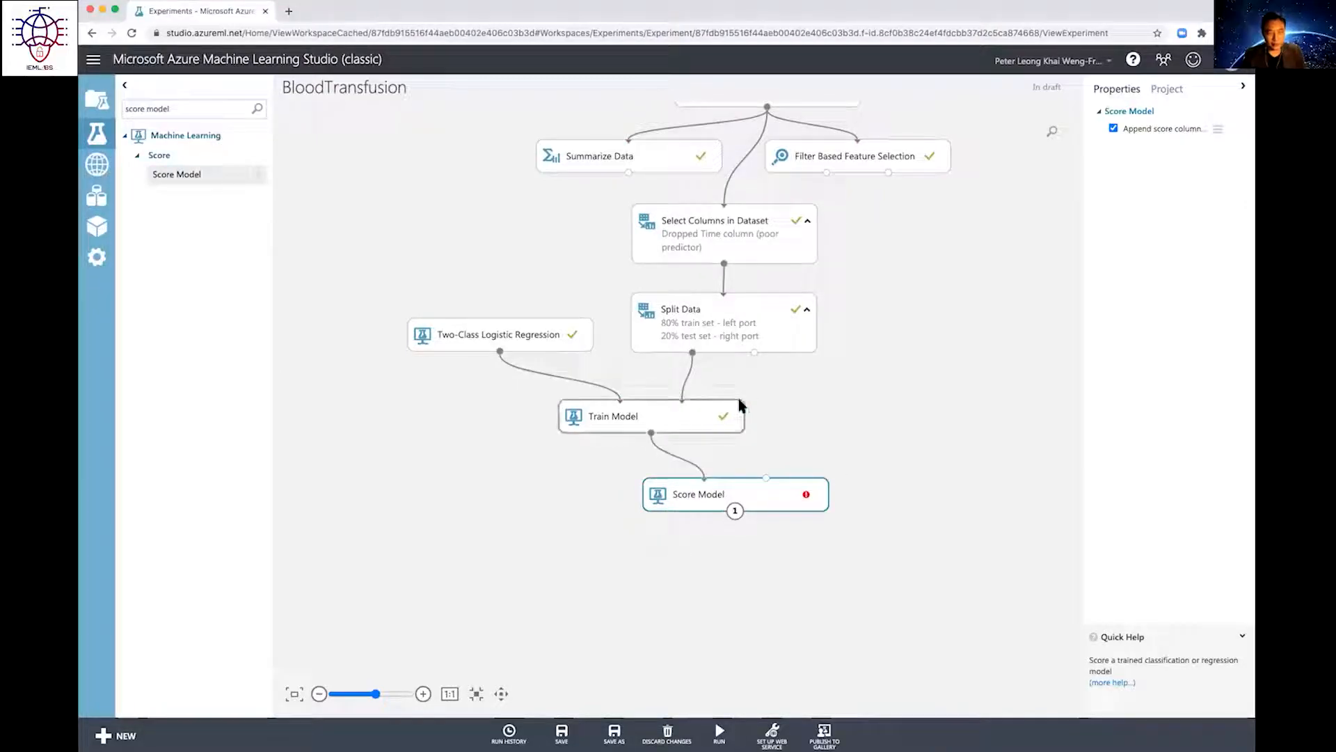
drag(754, 352, 765, 477)
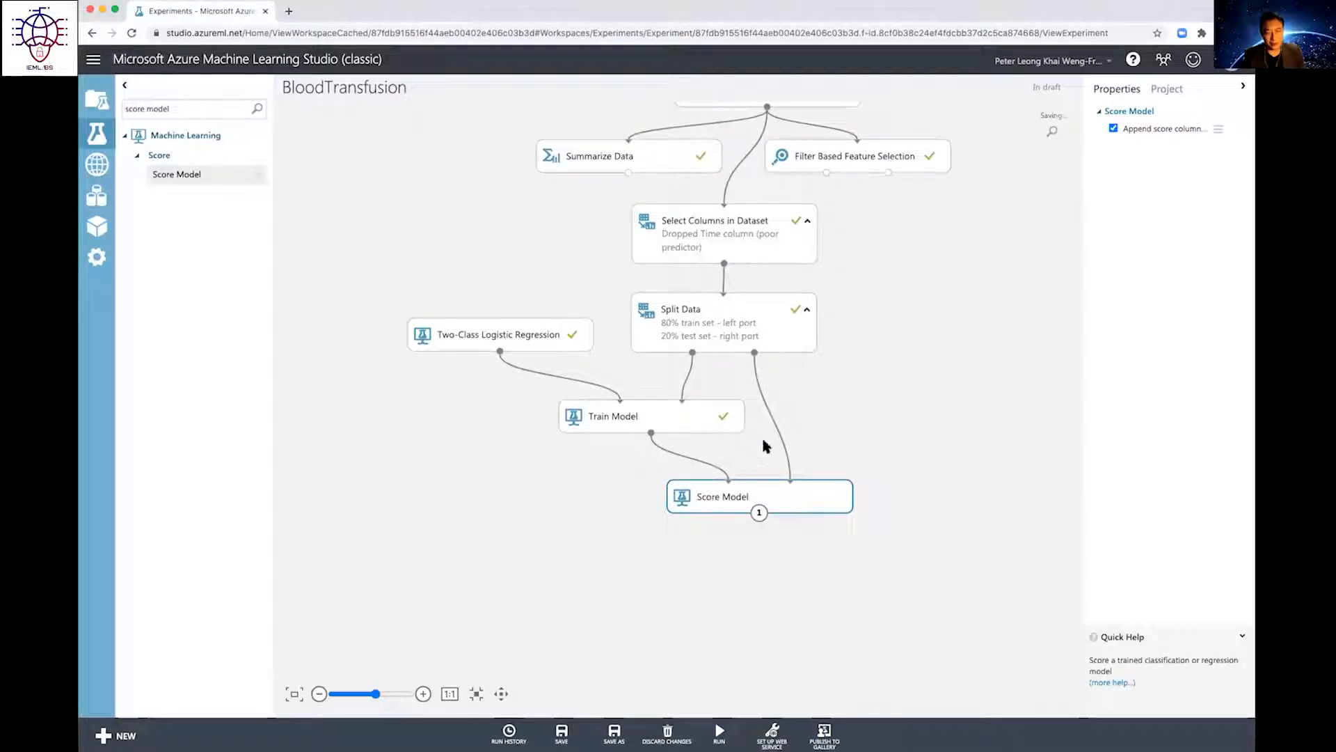
right_click(786, 496)
click(832, 666)
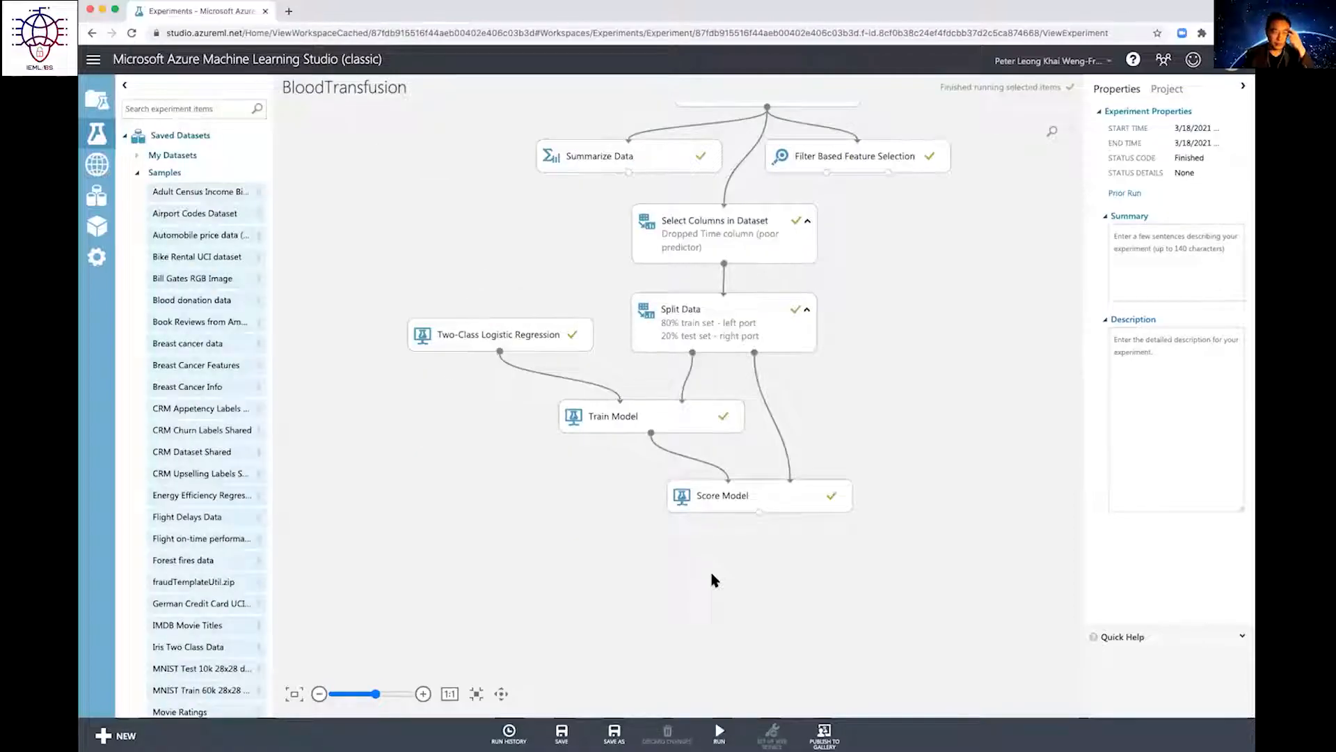
Step: Visualize Score Model's scored dataset and view the statistics of the March 2007 donation column and the Scored Labels column
right_click(759, 513)
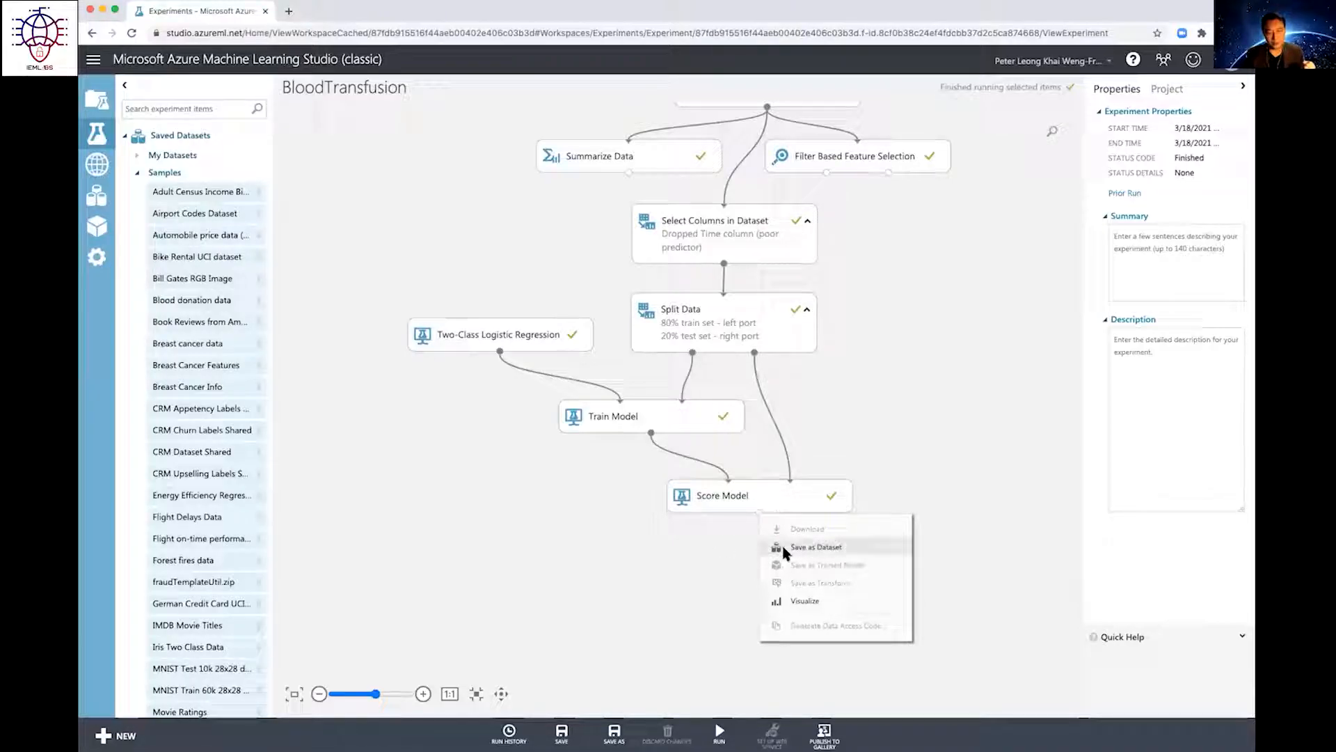
click(798, 601)
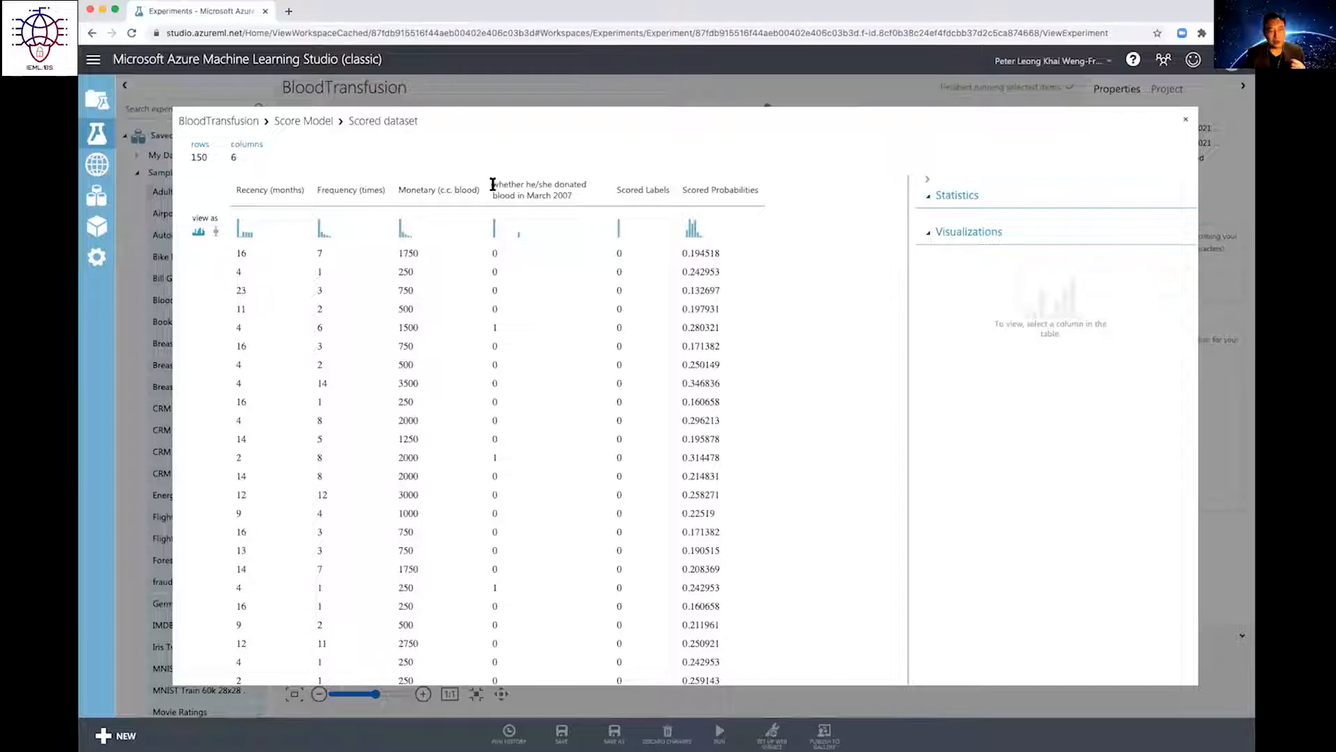
click(553, 198)
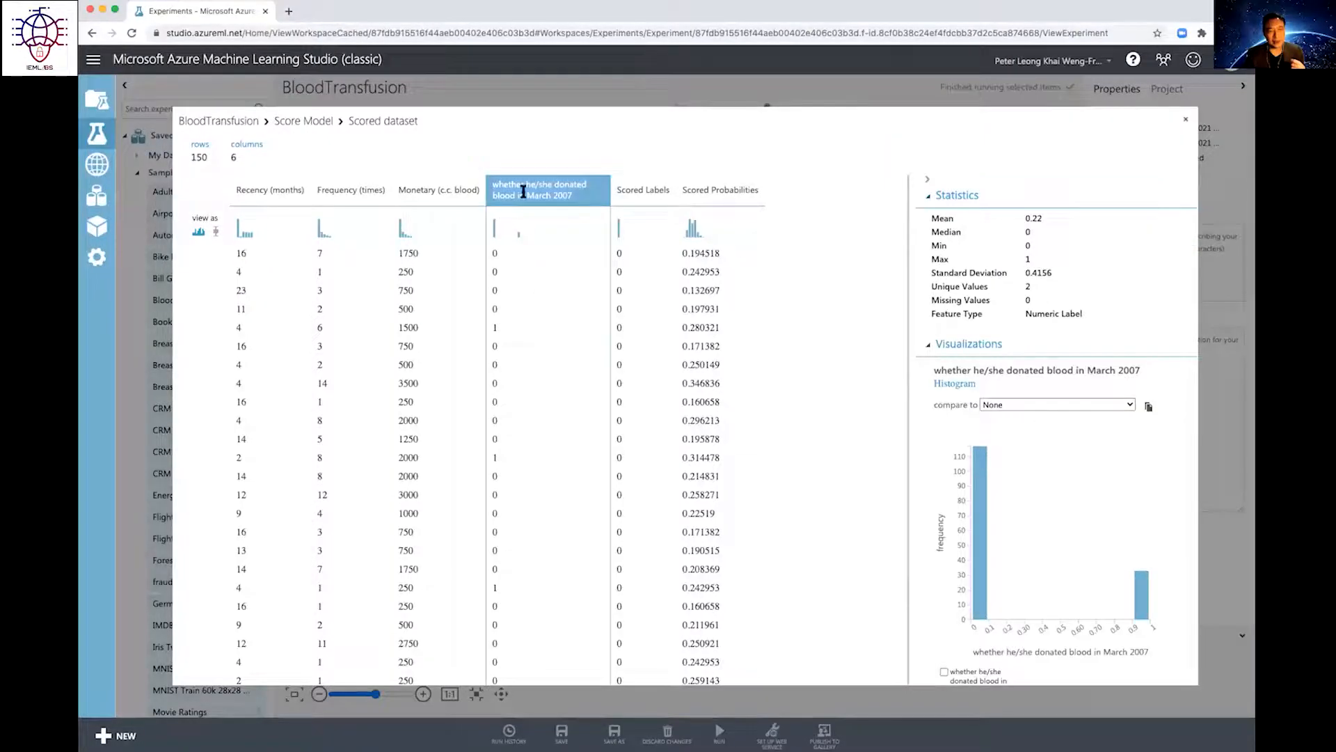
click(627, 190)
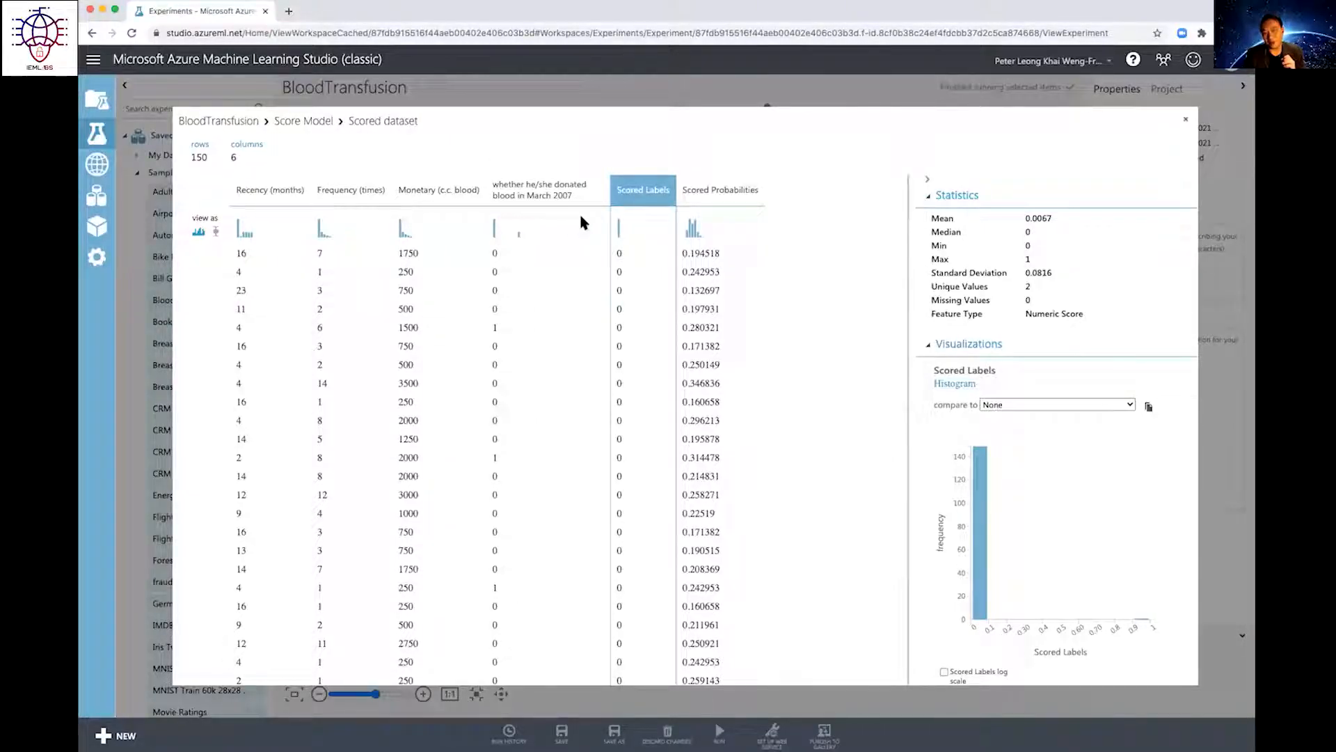
Step: Compare the actual March 2007 donation values with the Scored Labels in the first and fifth rows of the scored dataset
click(492, 247)
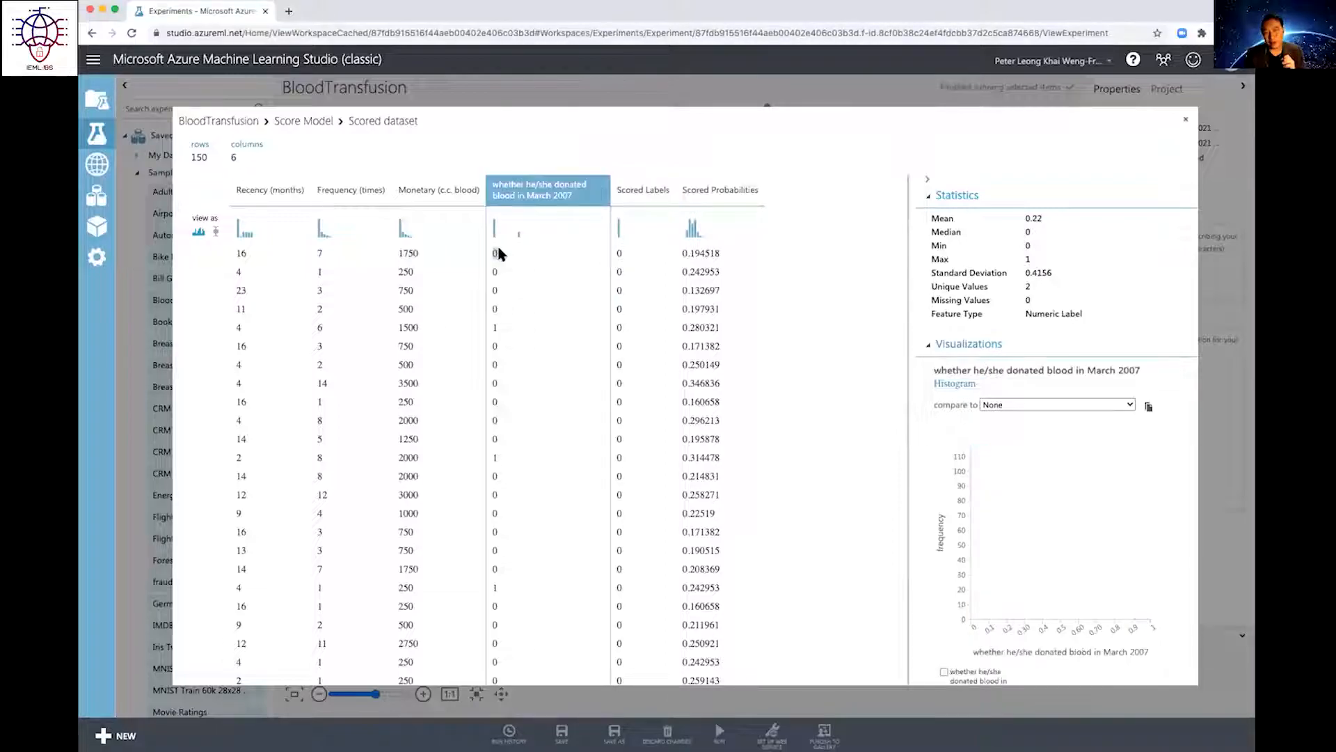
click(616, 249)
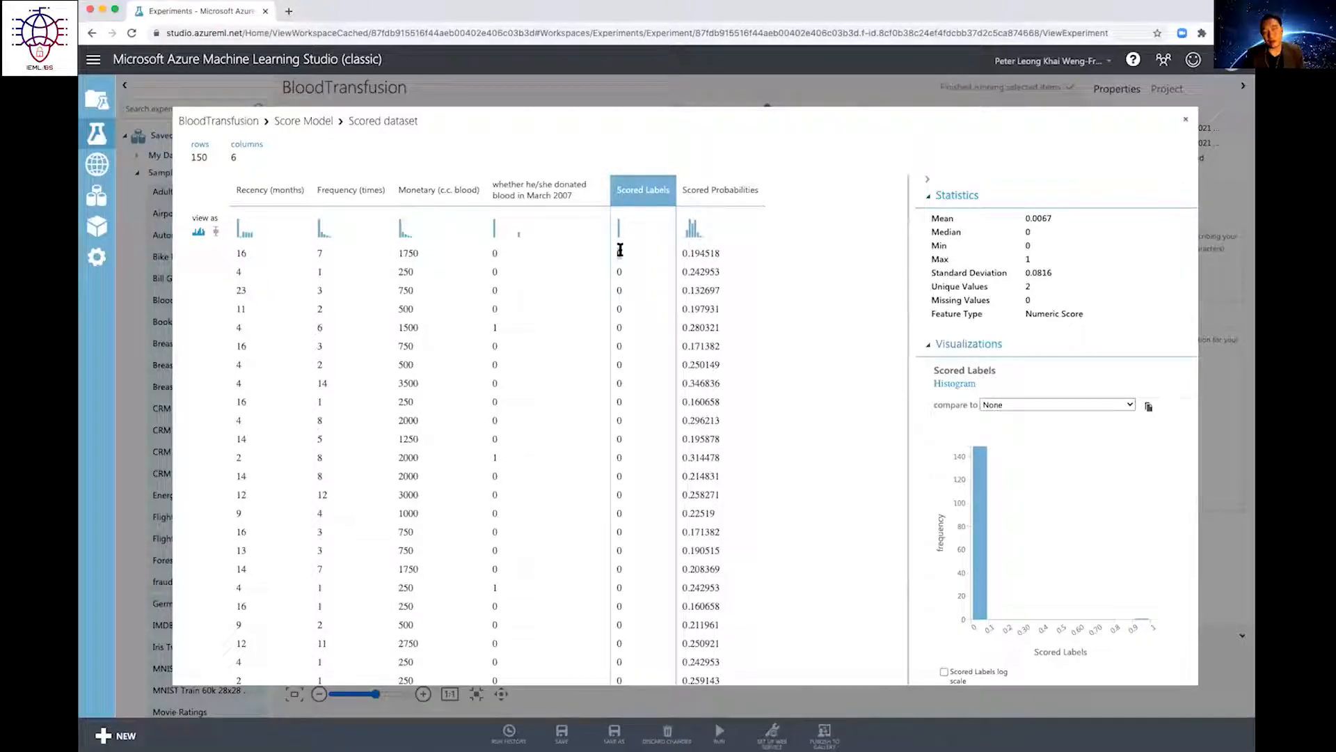
double_click(619, 252)
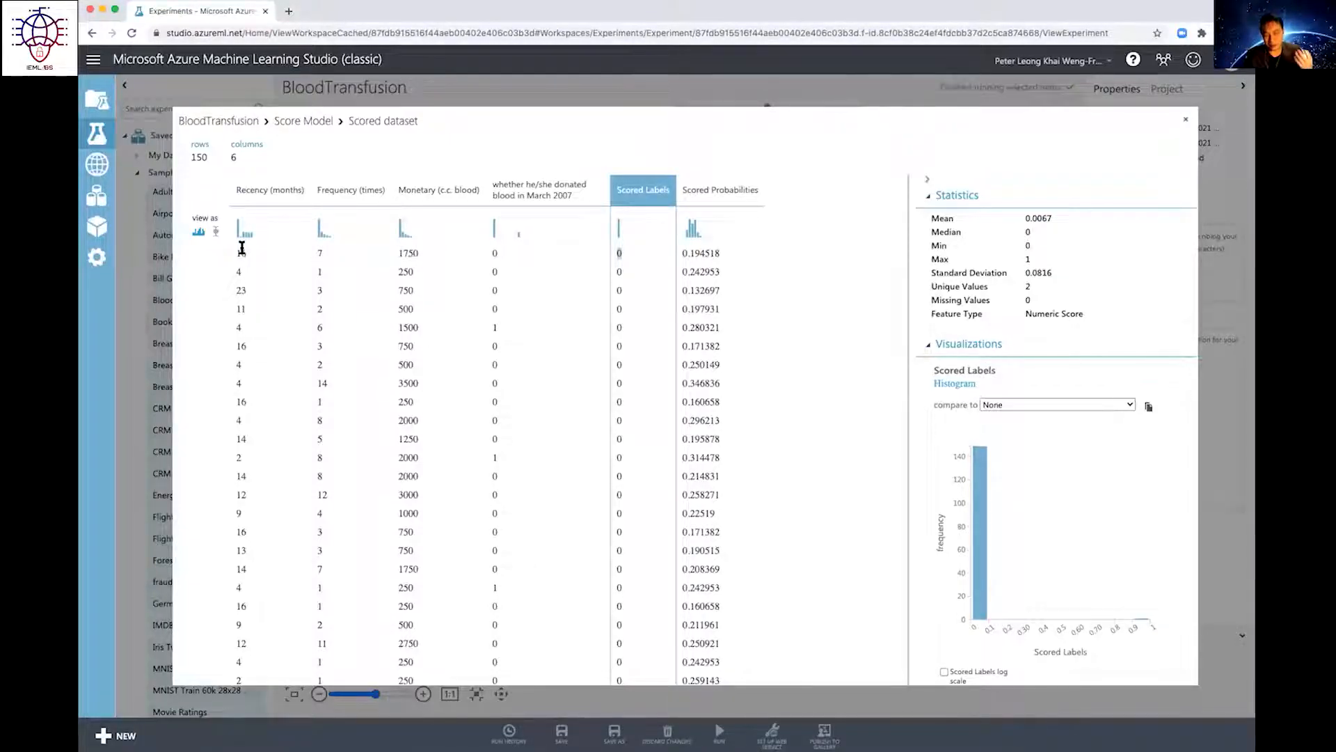
click(619, 252)
click(617, 253)
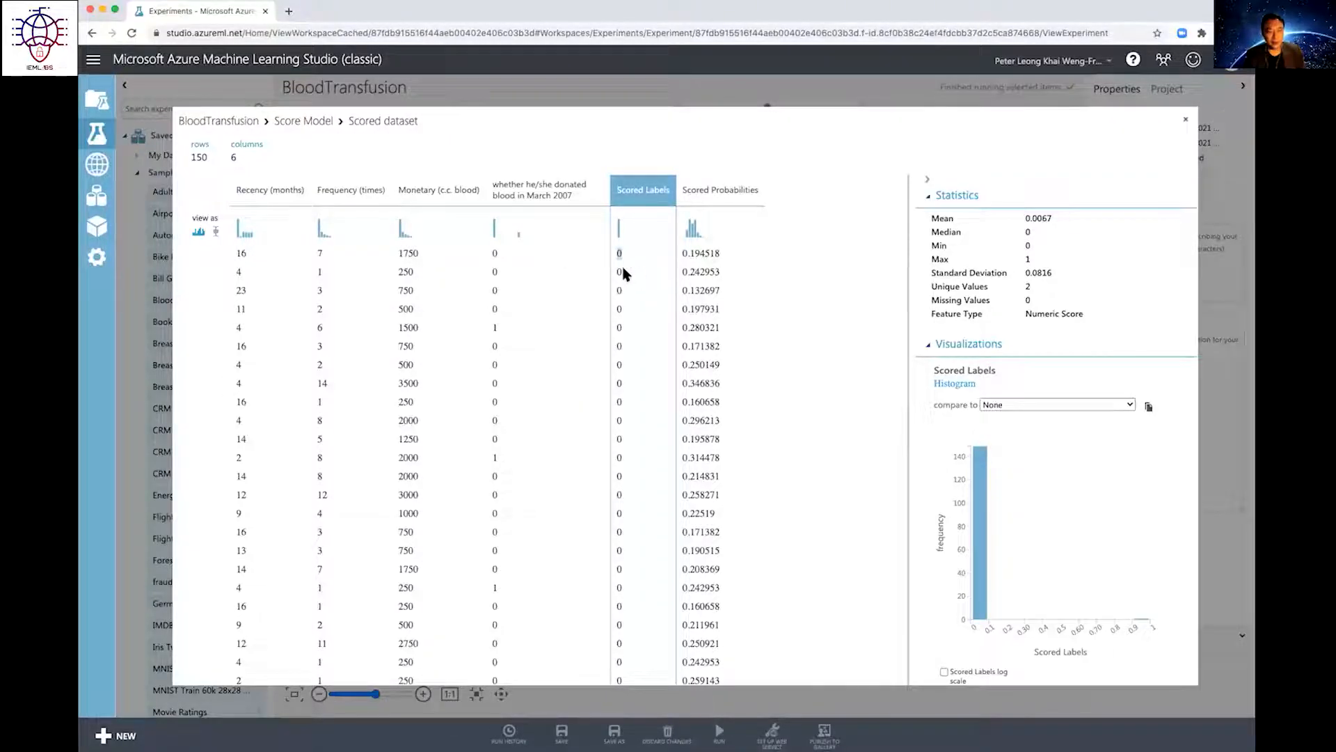
click(623, 274)
double_click(493, 325)
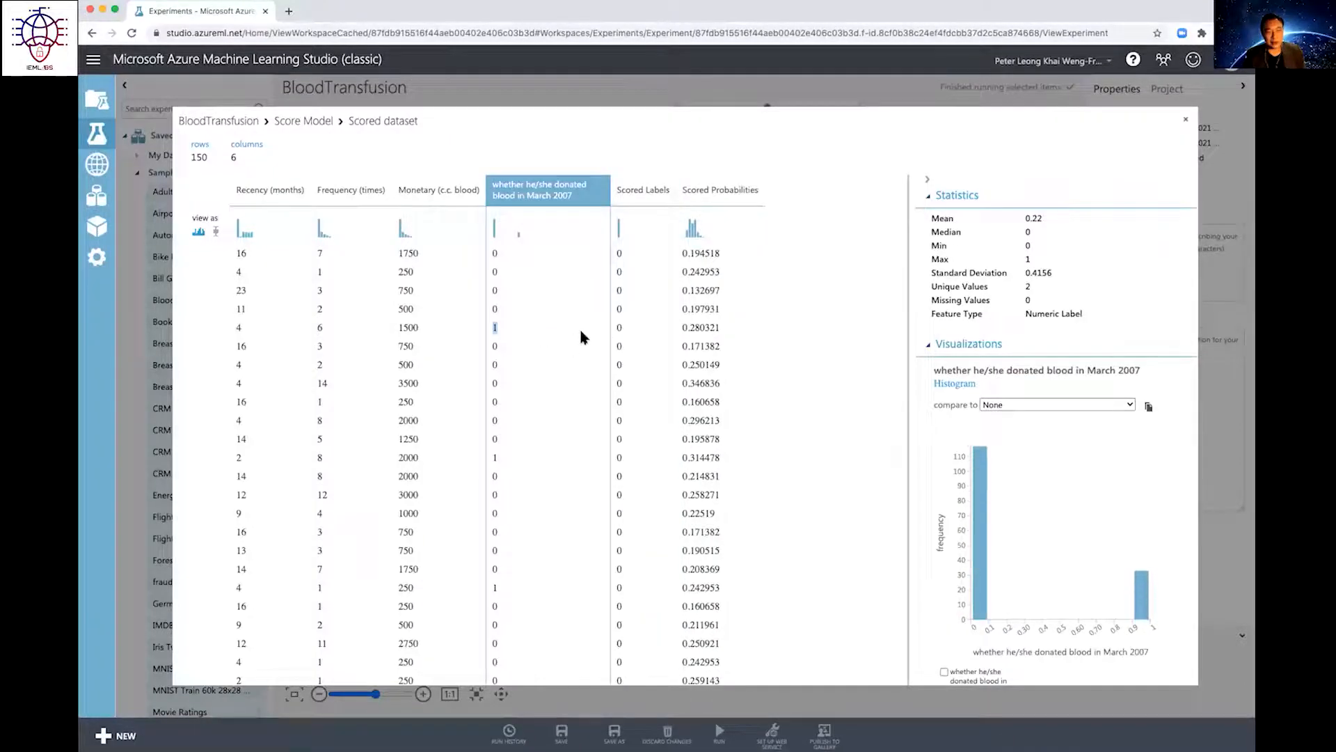
double_click(620, 329)
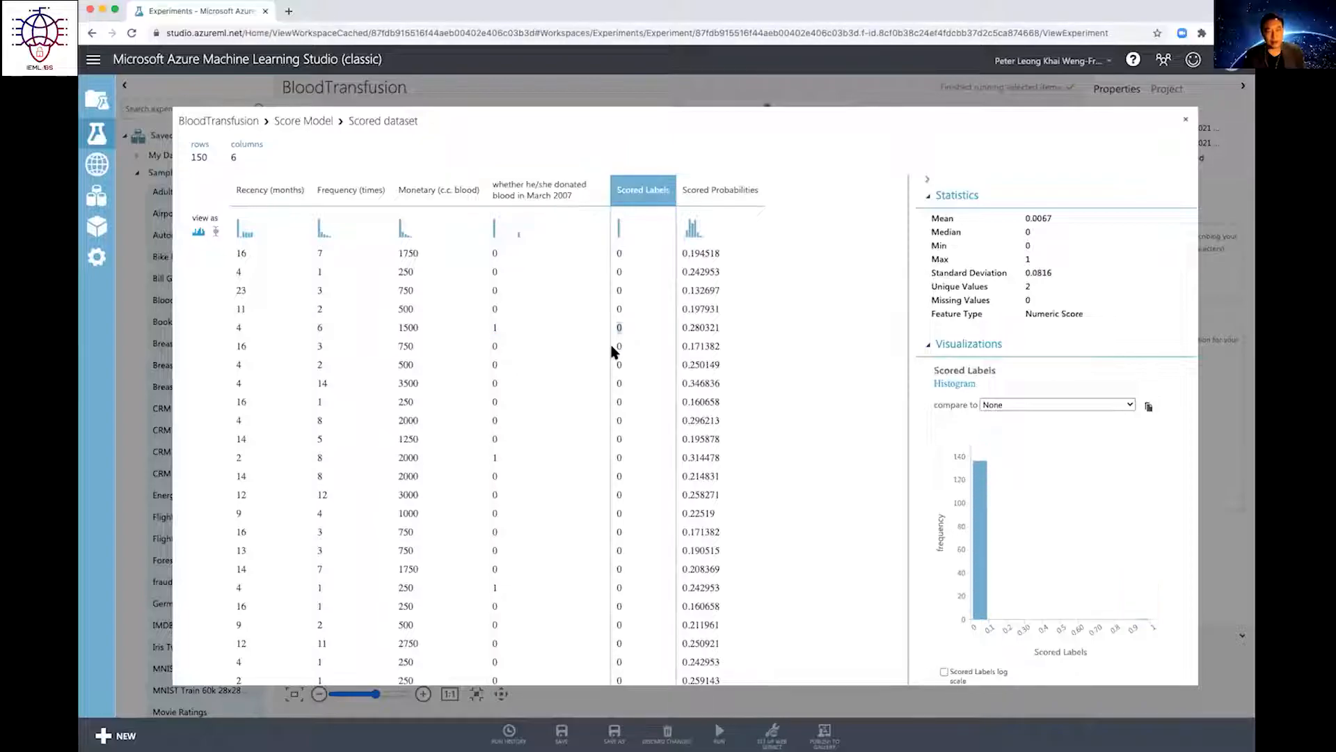
Step: View the statistics and histograms of the March 2007 donation, Scored Labels and Scored Probabilities columns in the scored dataset
click(493, 326)
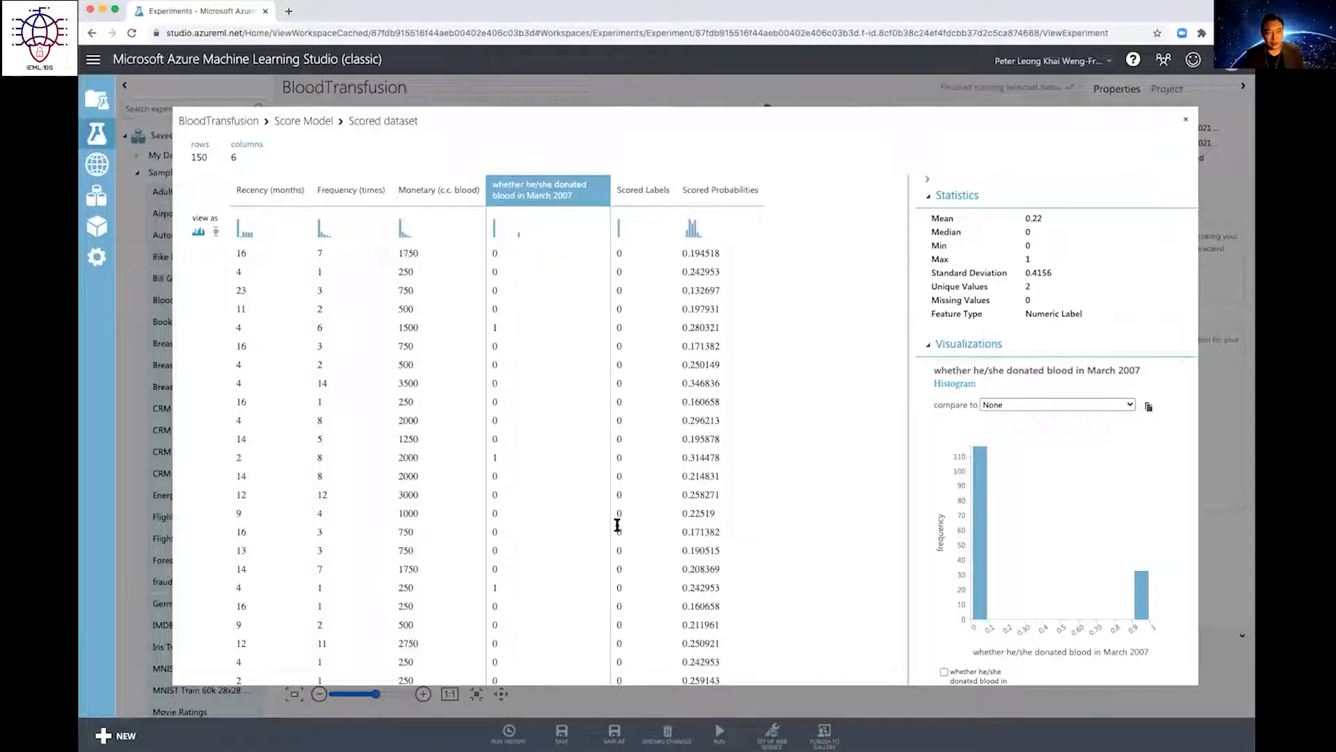
click(640, 189)
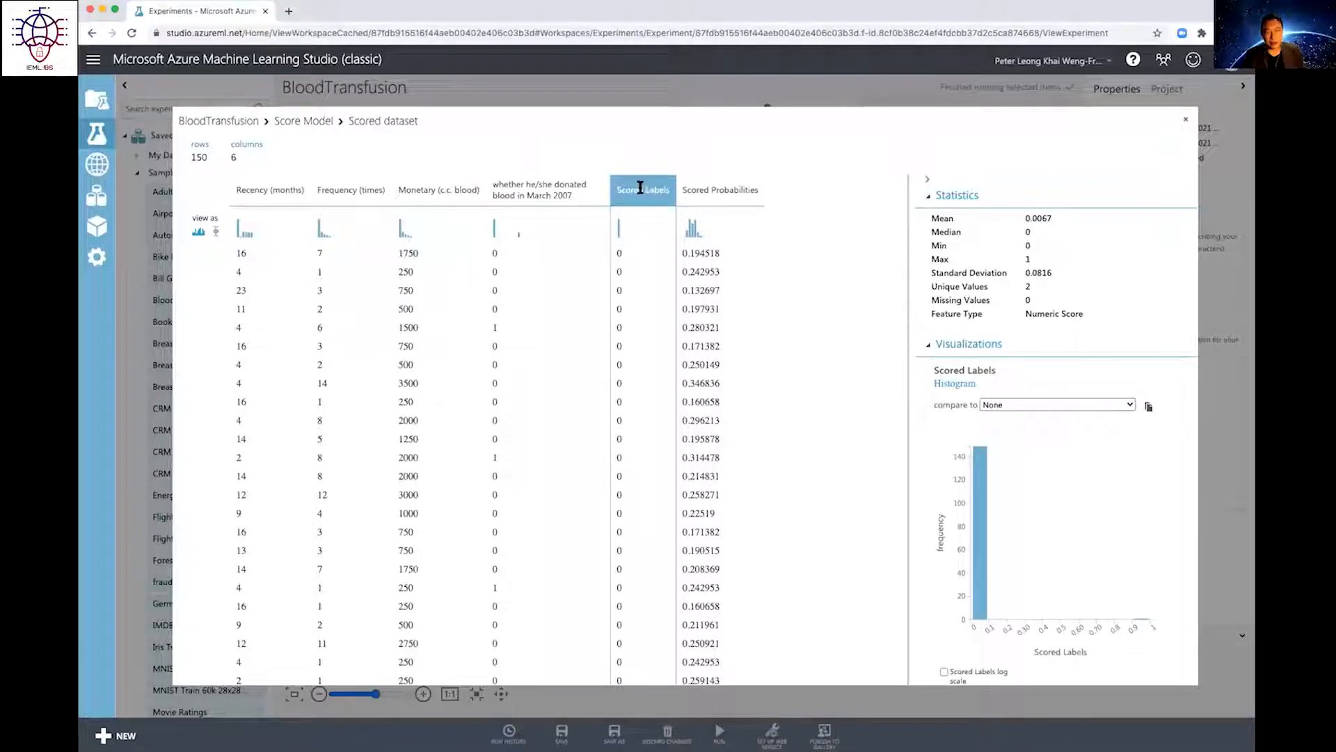
click(695, 191)
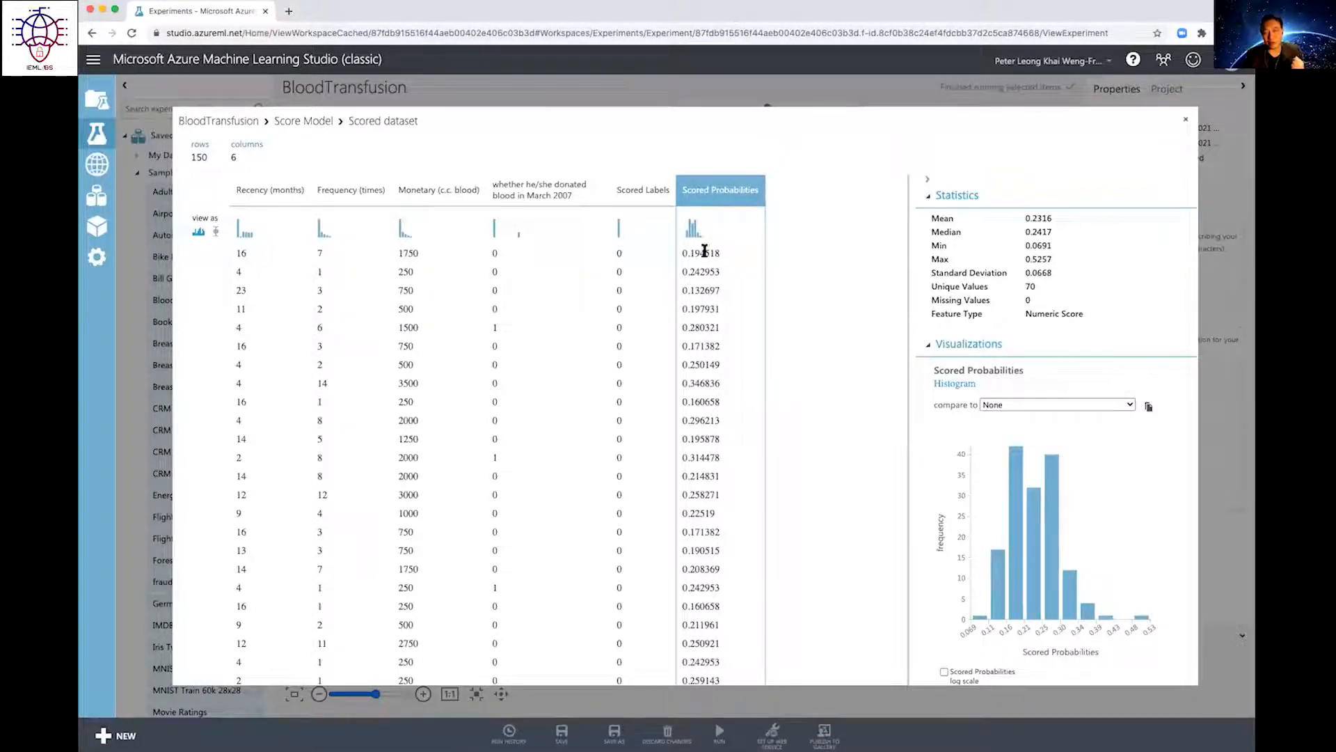
Step: Compare the first row's scored probability with its scored label, and check the second row's scored probability
drag(680, 253, 724, 254)
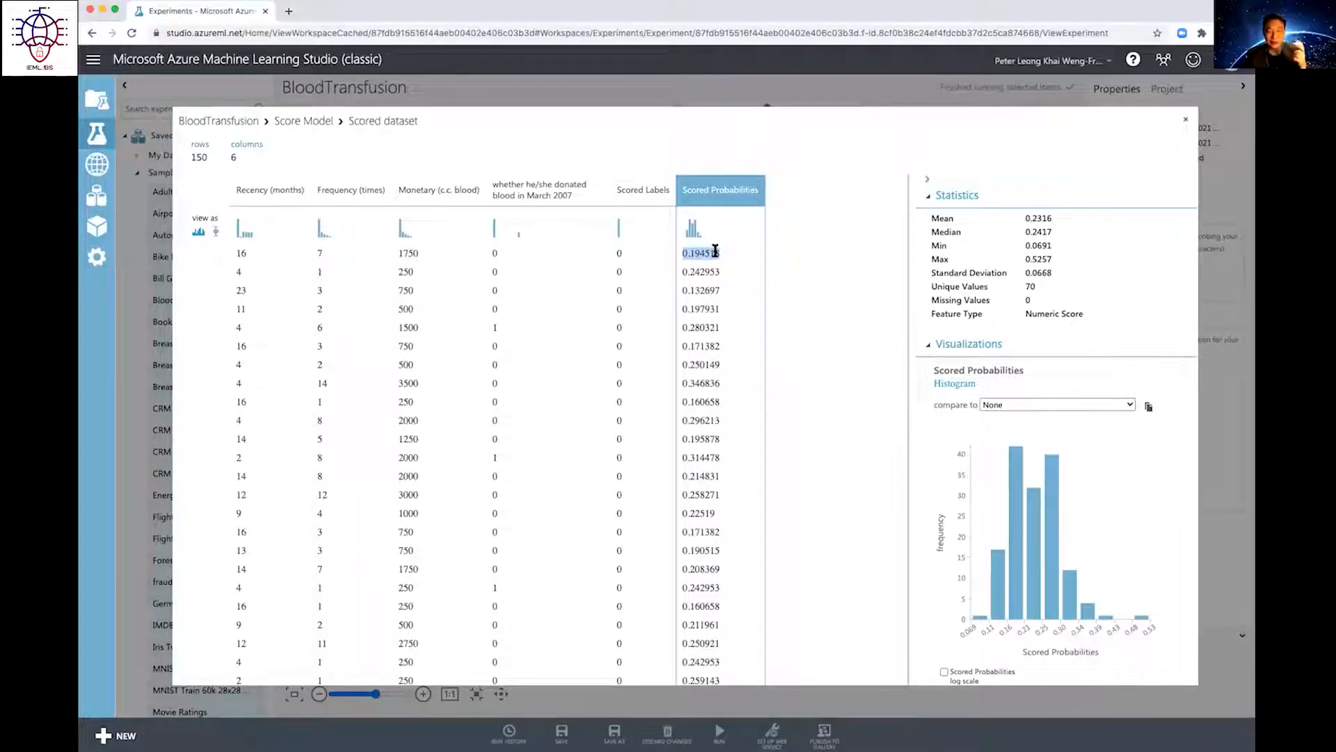
click(618, 254)
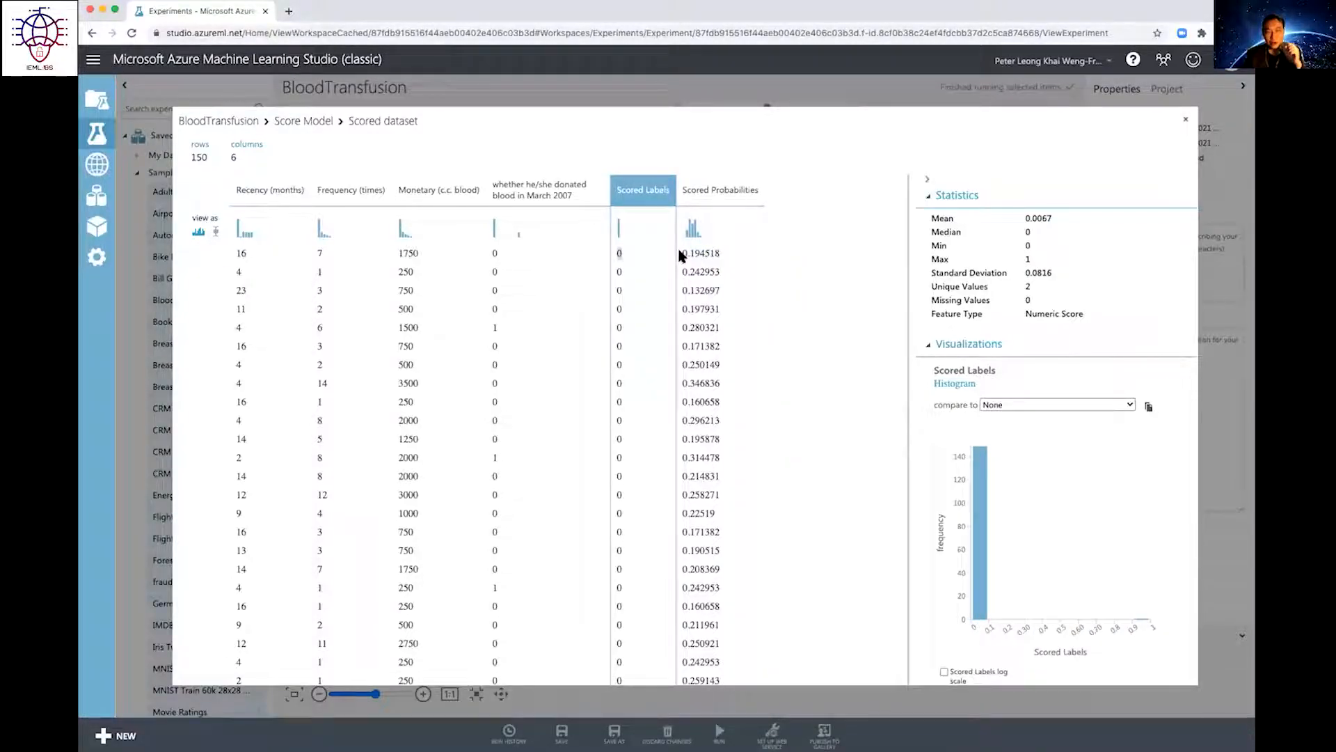
drag(681, 253, 724, 256)
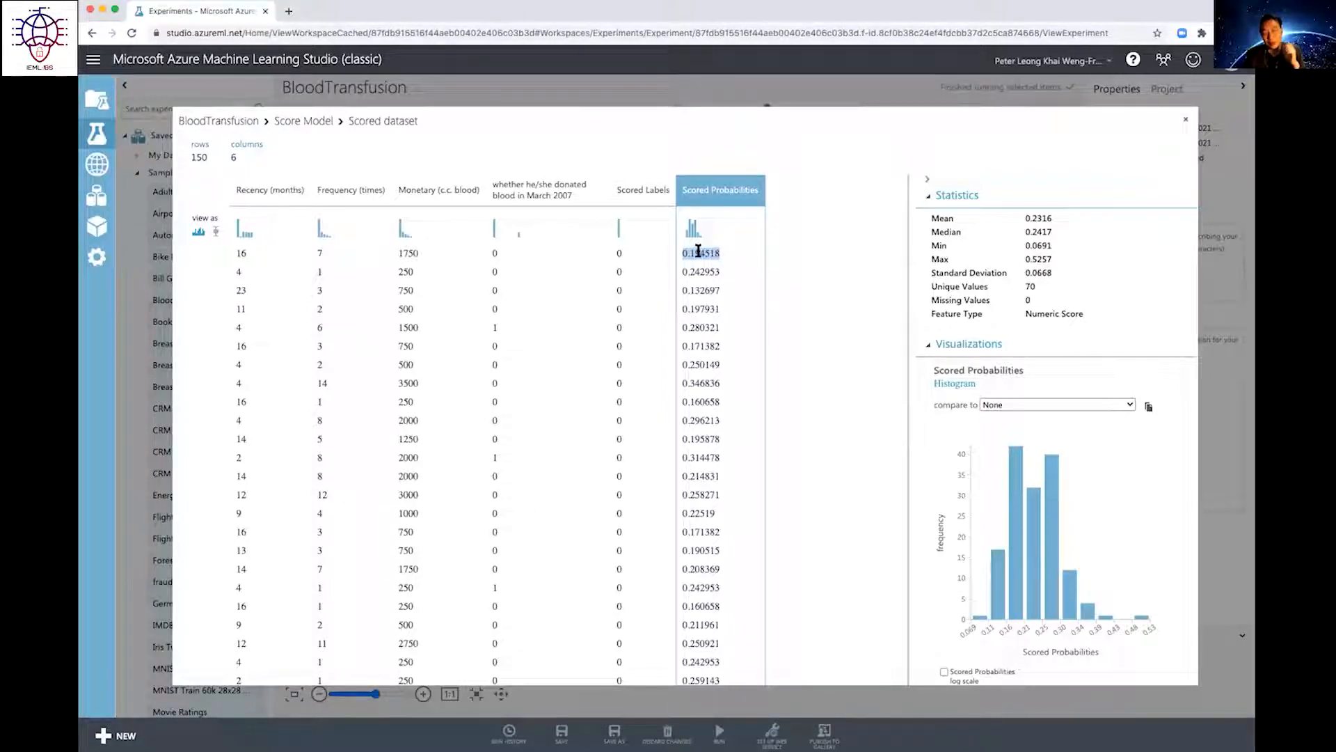
click(726, 257)
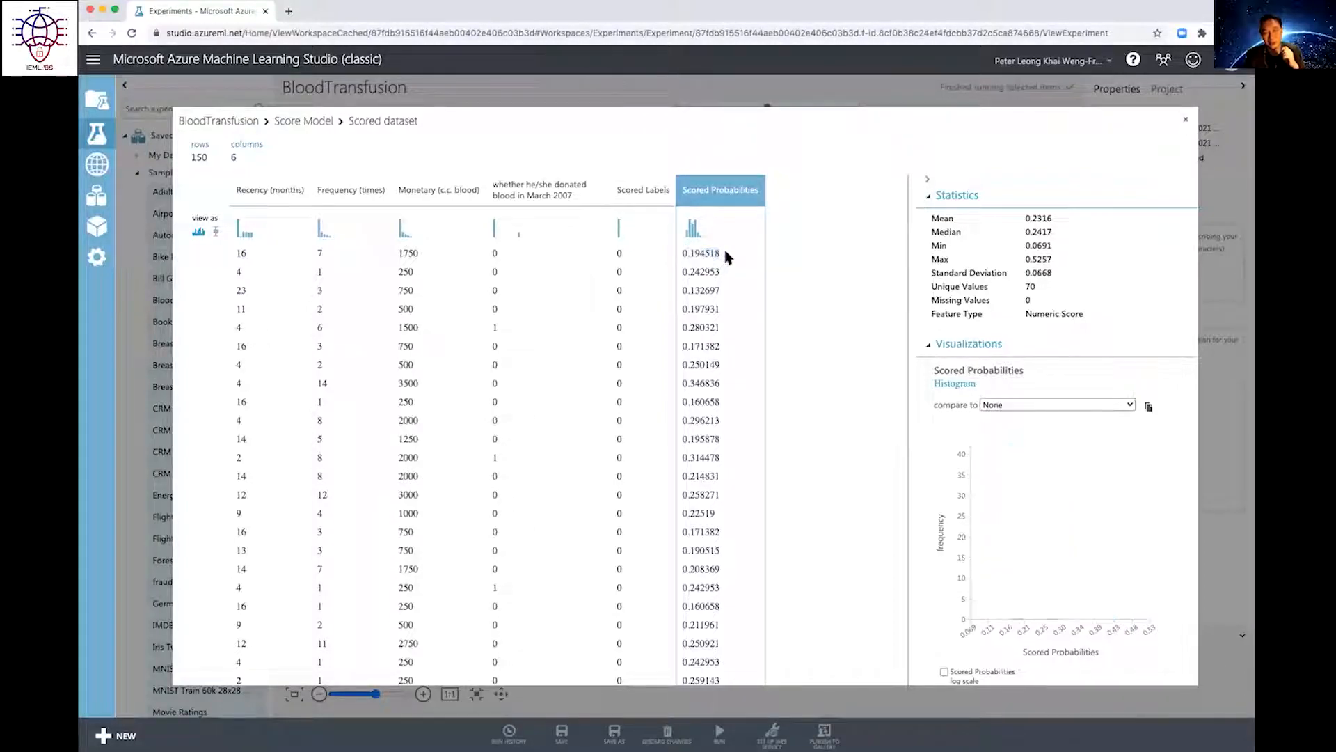
drag(724, 255, 622, 257)
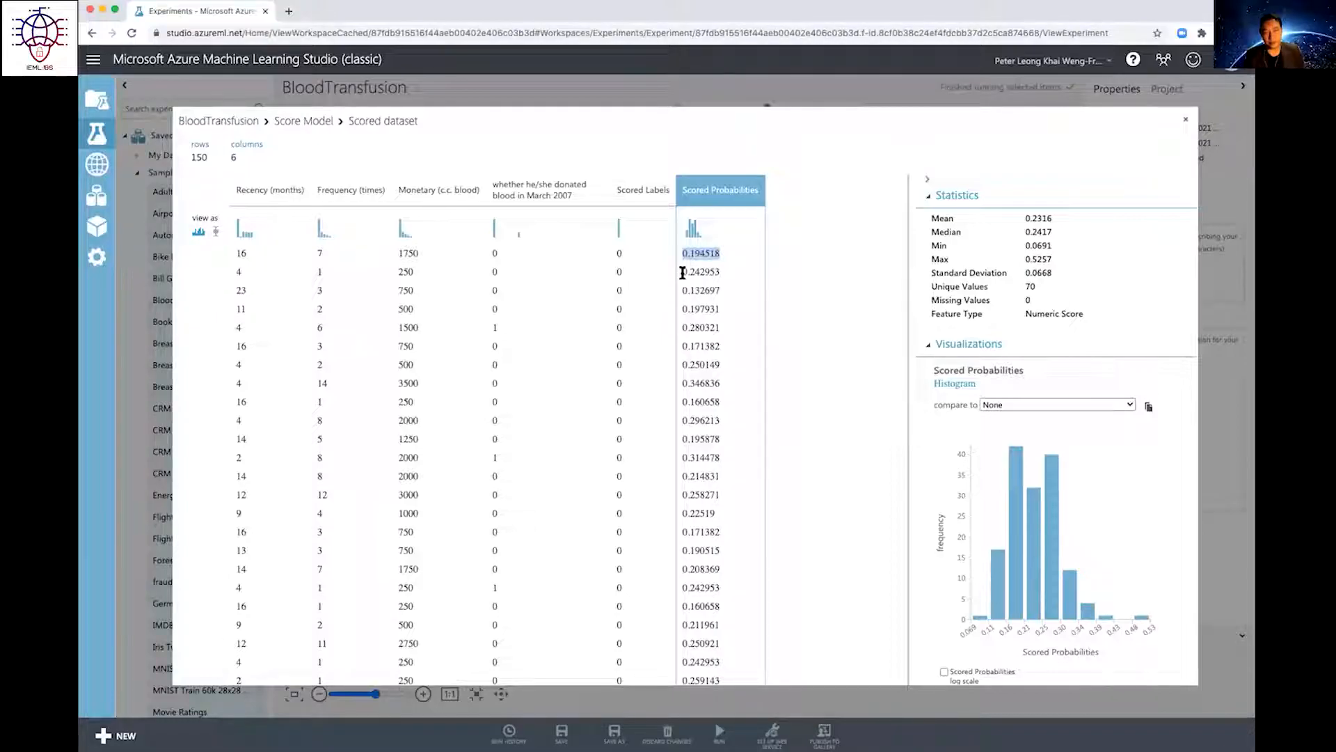
click(706, 275)
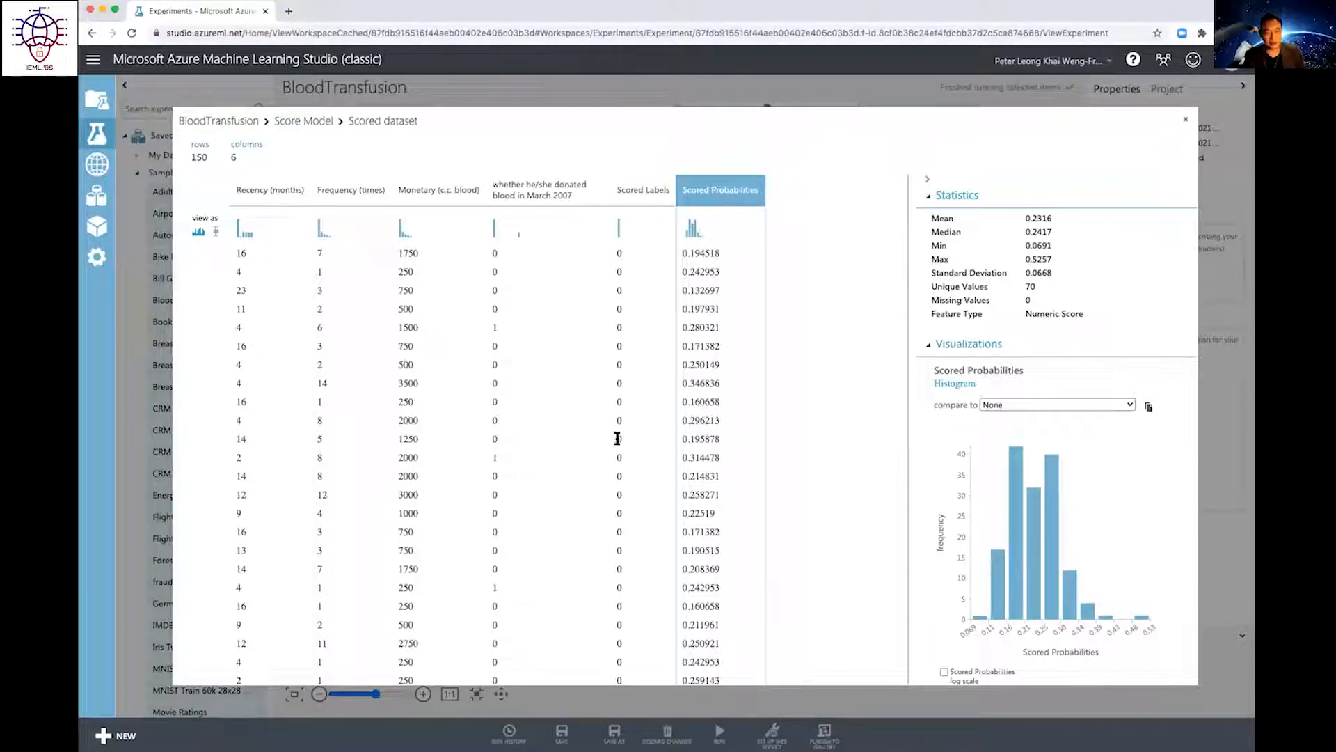
Step: Examine the scored probabilities of the third and fifth rows and further down the scored dataset, and close the visualization
scroll(704, 472, down, 1)
scroll(704, 472, down, 1)
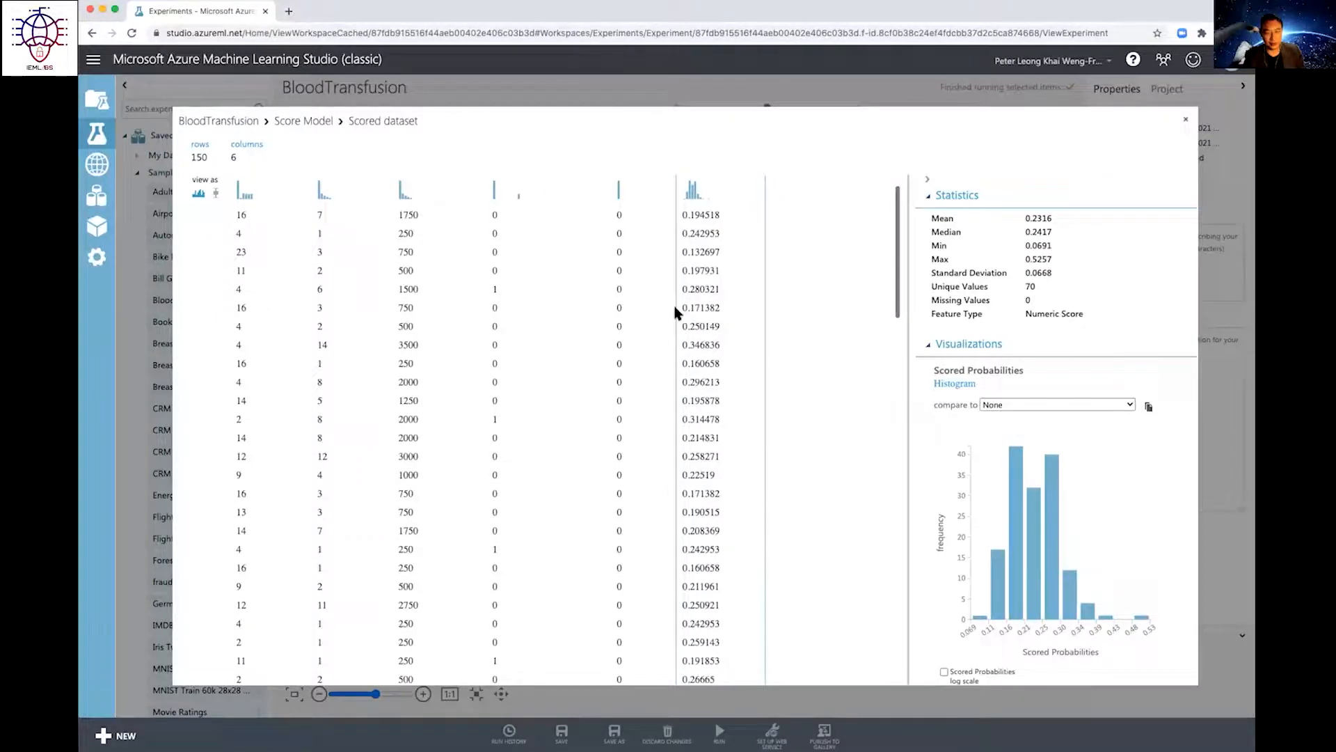
double_click(689, 252)
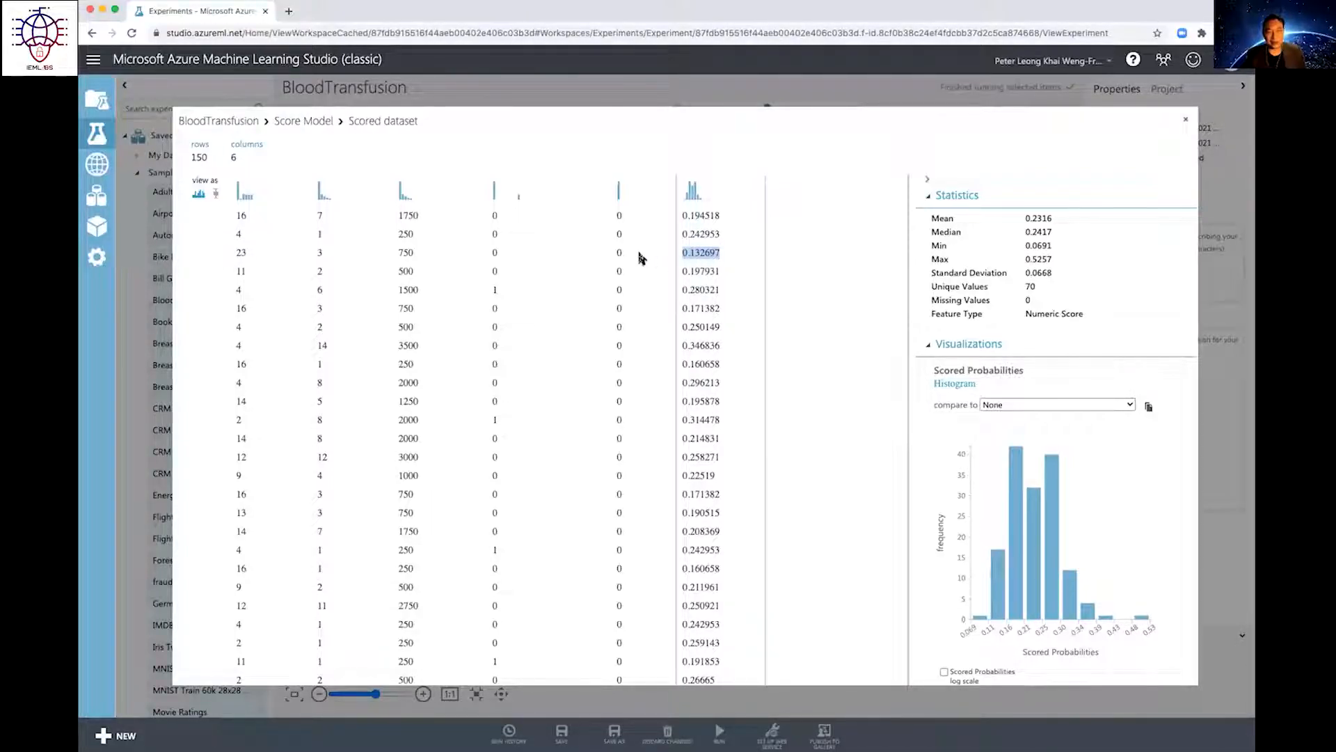
click(681, 289)
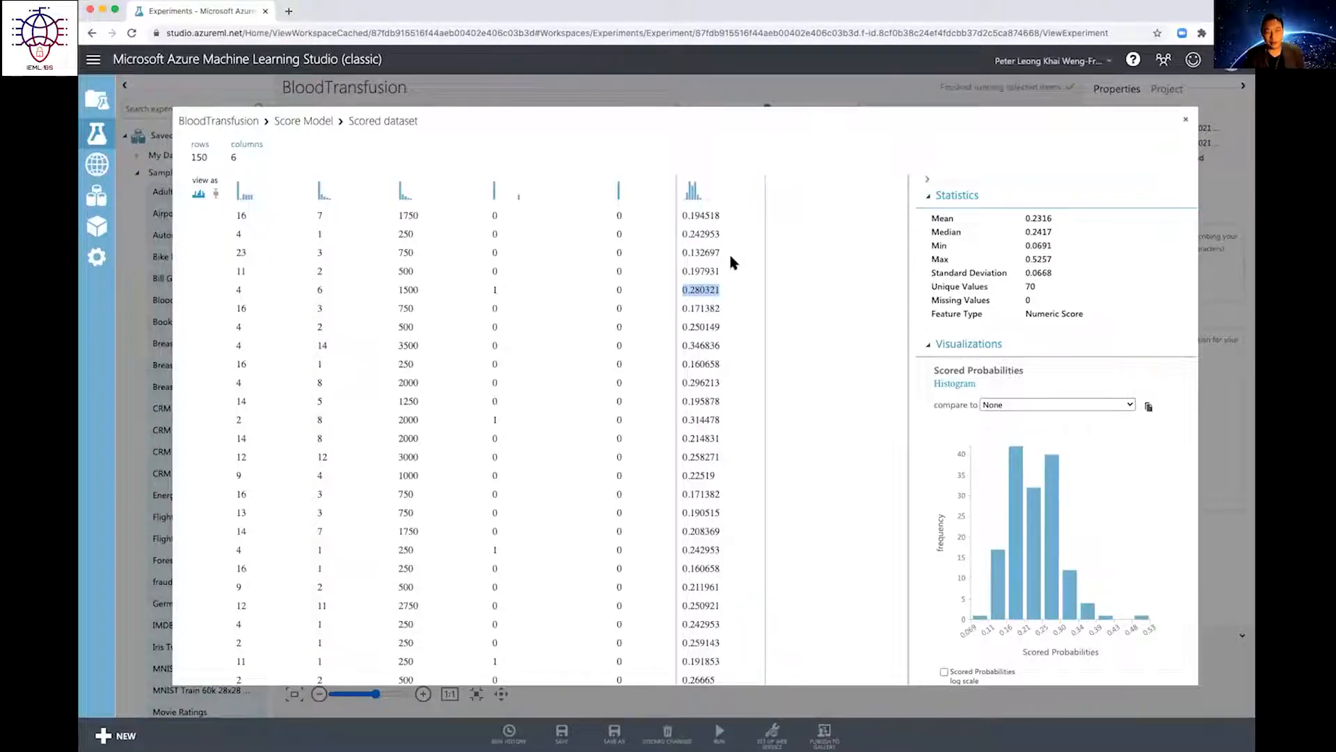
scroll(705, 399, down, 3)
scroll(705, 400, down, 10)
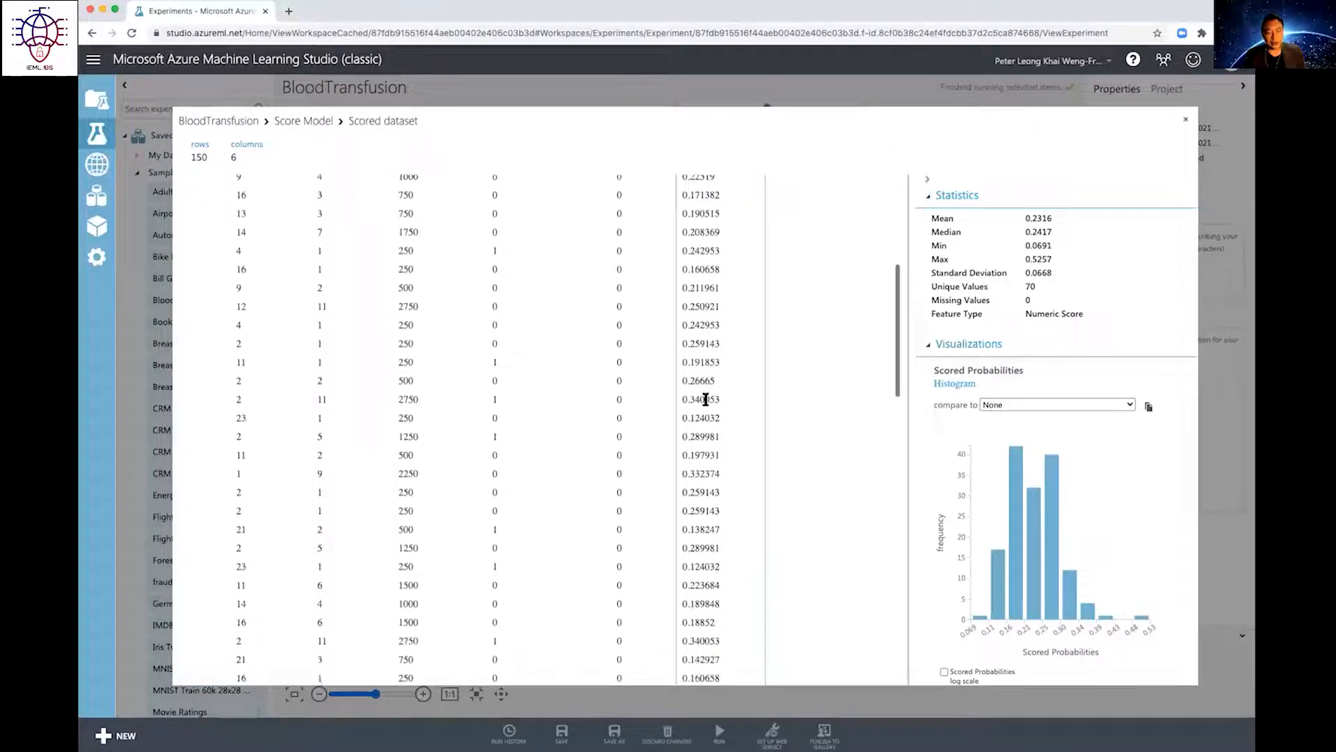
scroll(703, 400, down, 8)
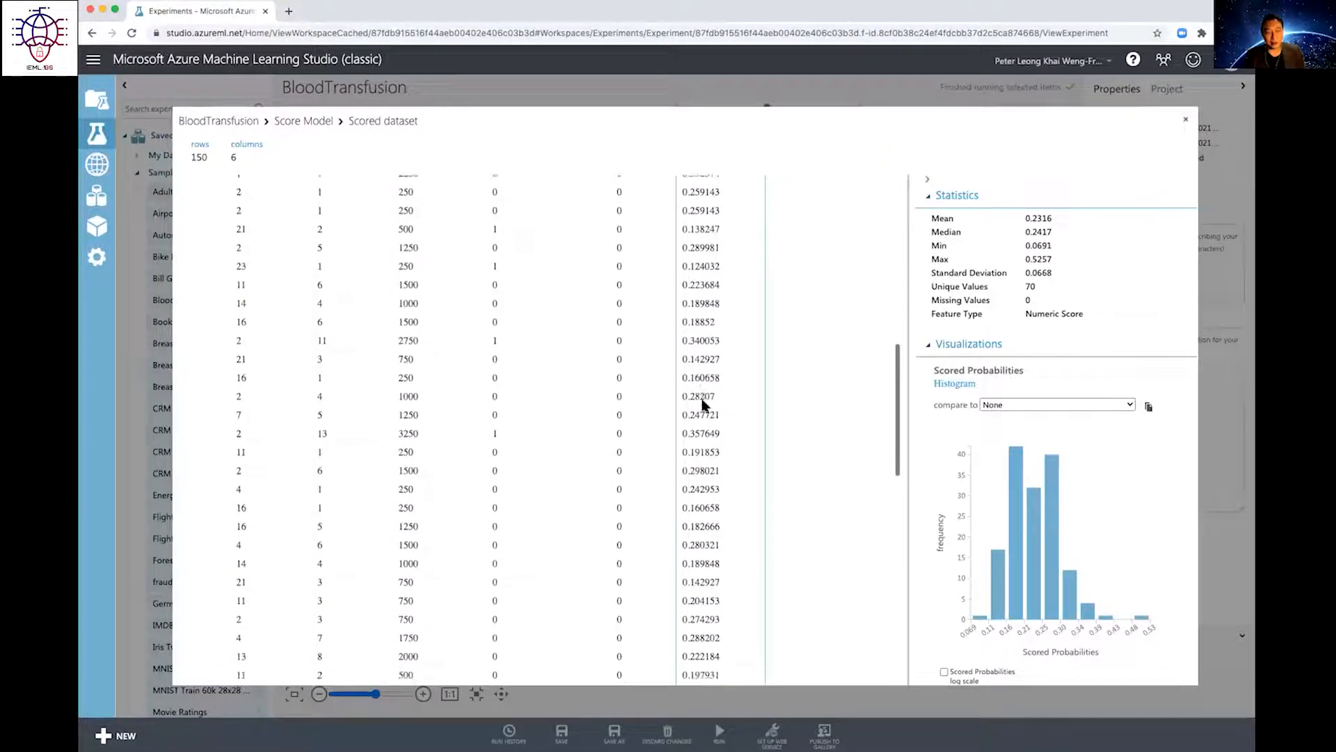
scroll(703, 404, down, 4)
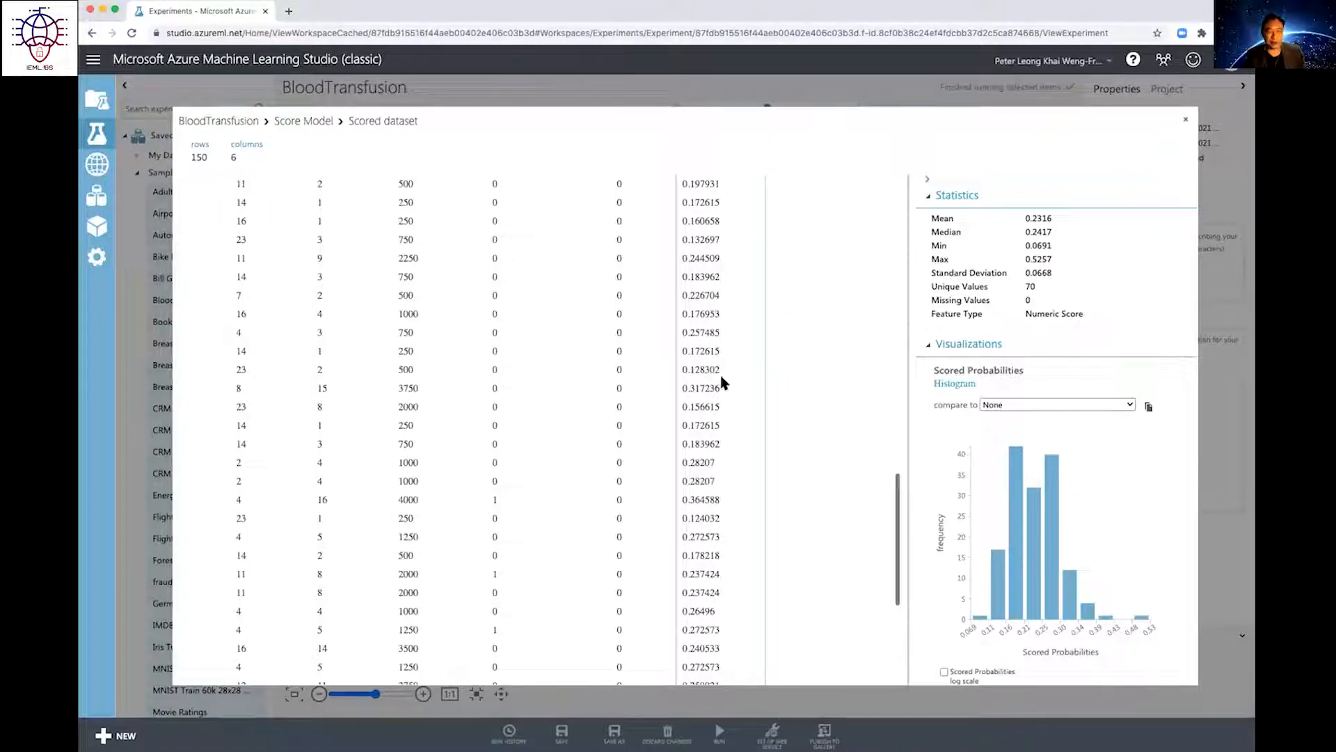
scroll(722, 383, up, 3)
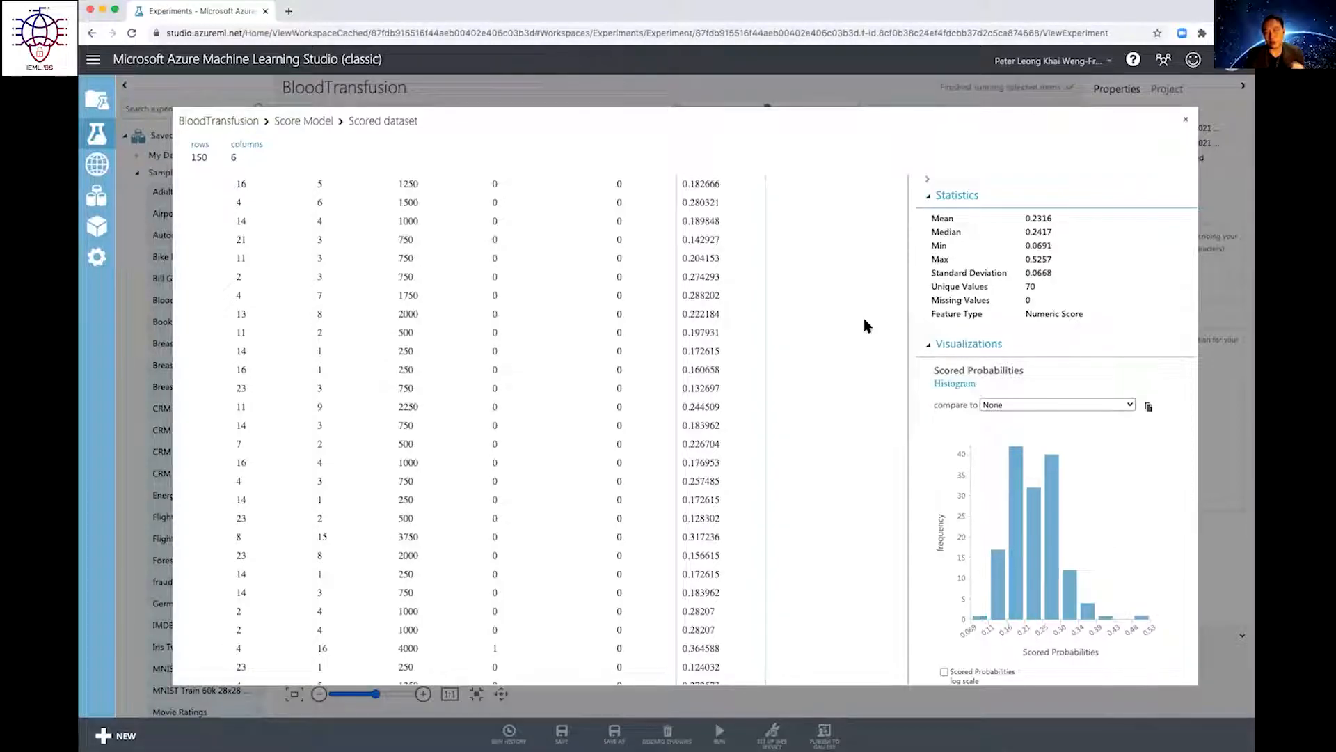
click(1183, 124)
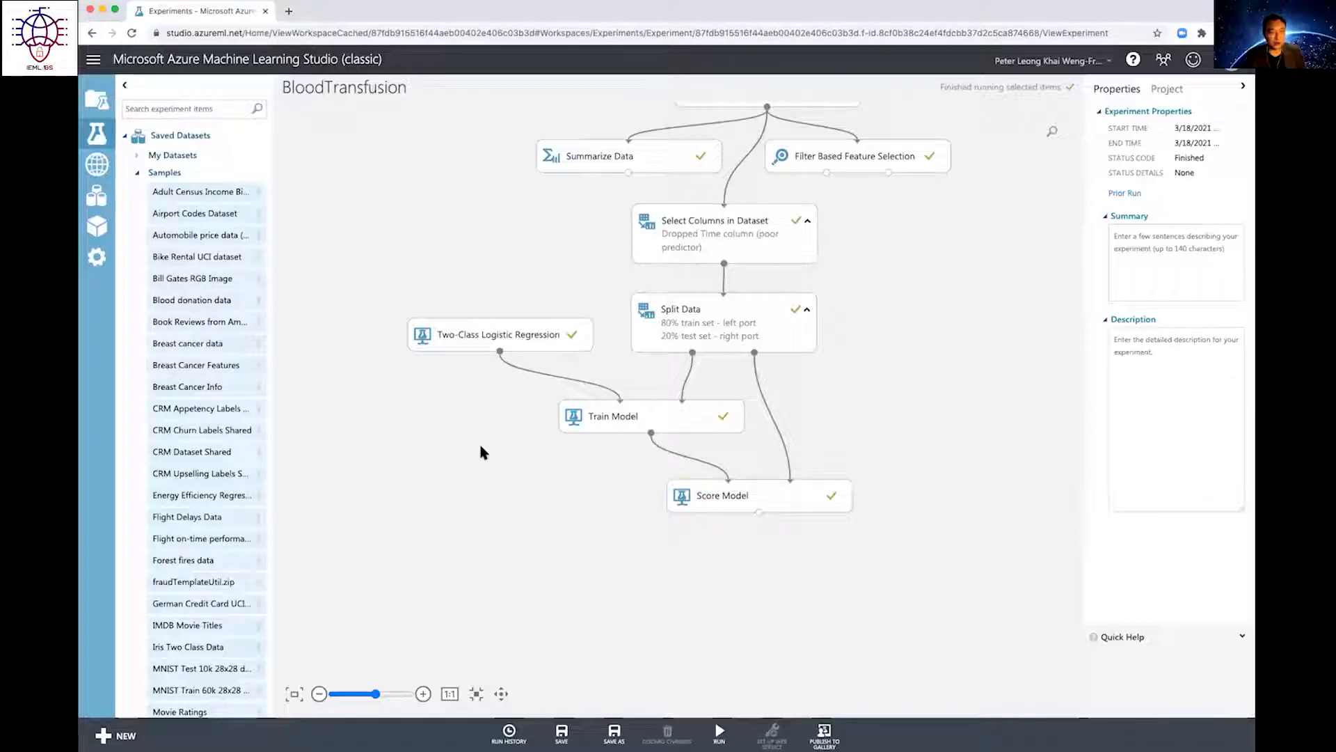
Step: Search the modules for "eval", place an Evaluate Model module below Score Model, and connect Score Model's output to its first input
click(170, 104)
text(evaulat)
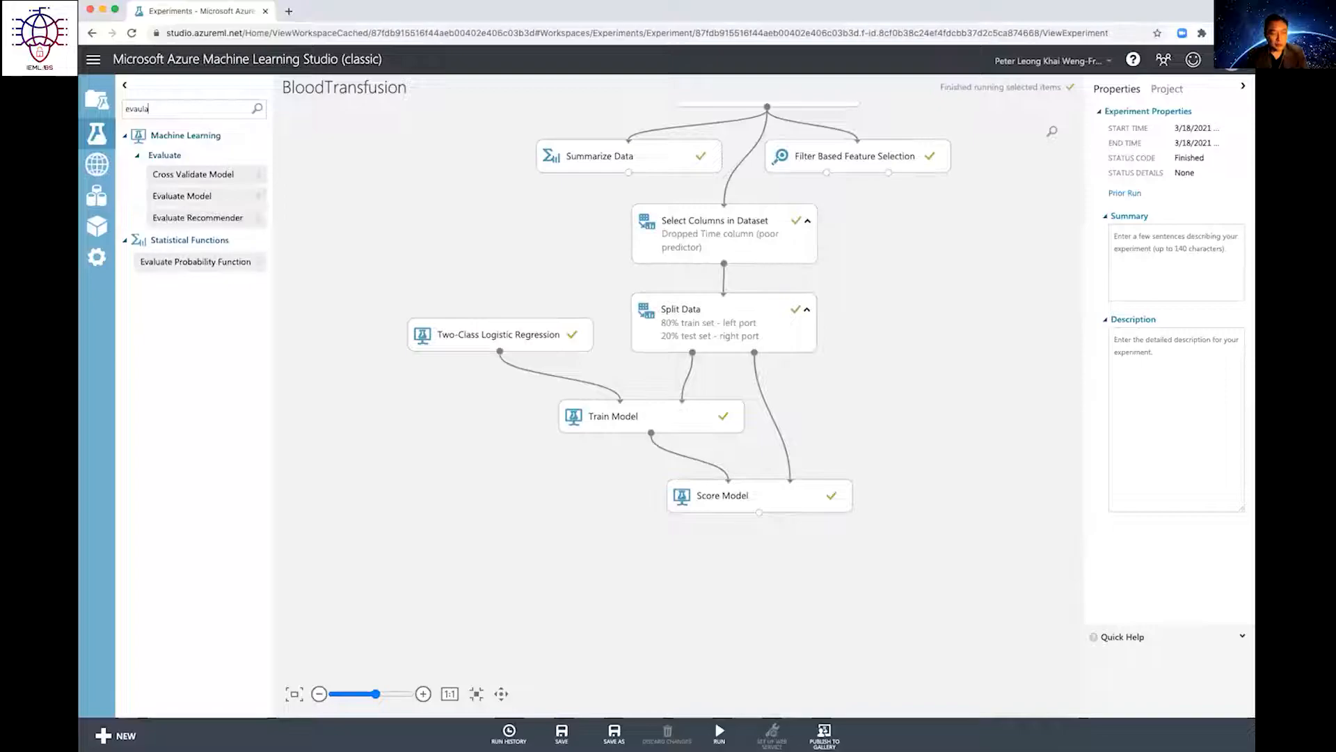
key(BackSpace)
key(BackSpace)
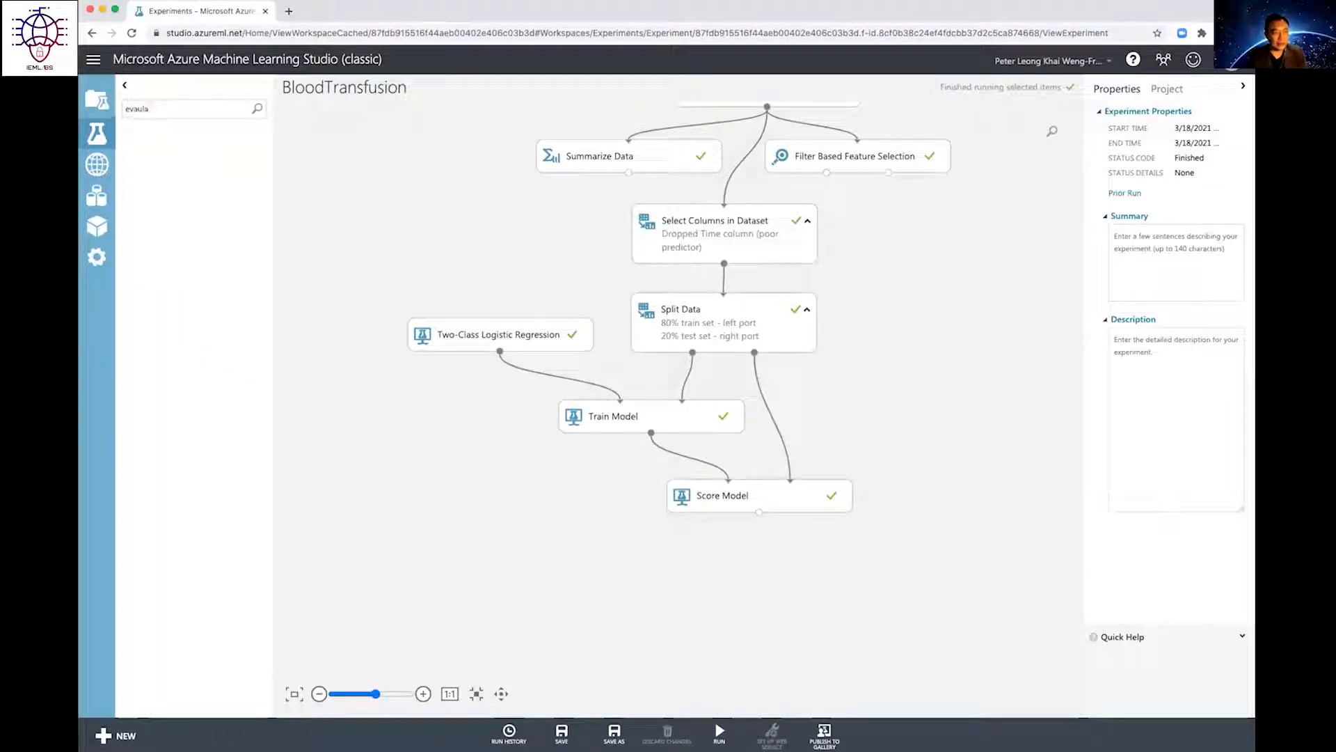
text(l)
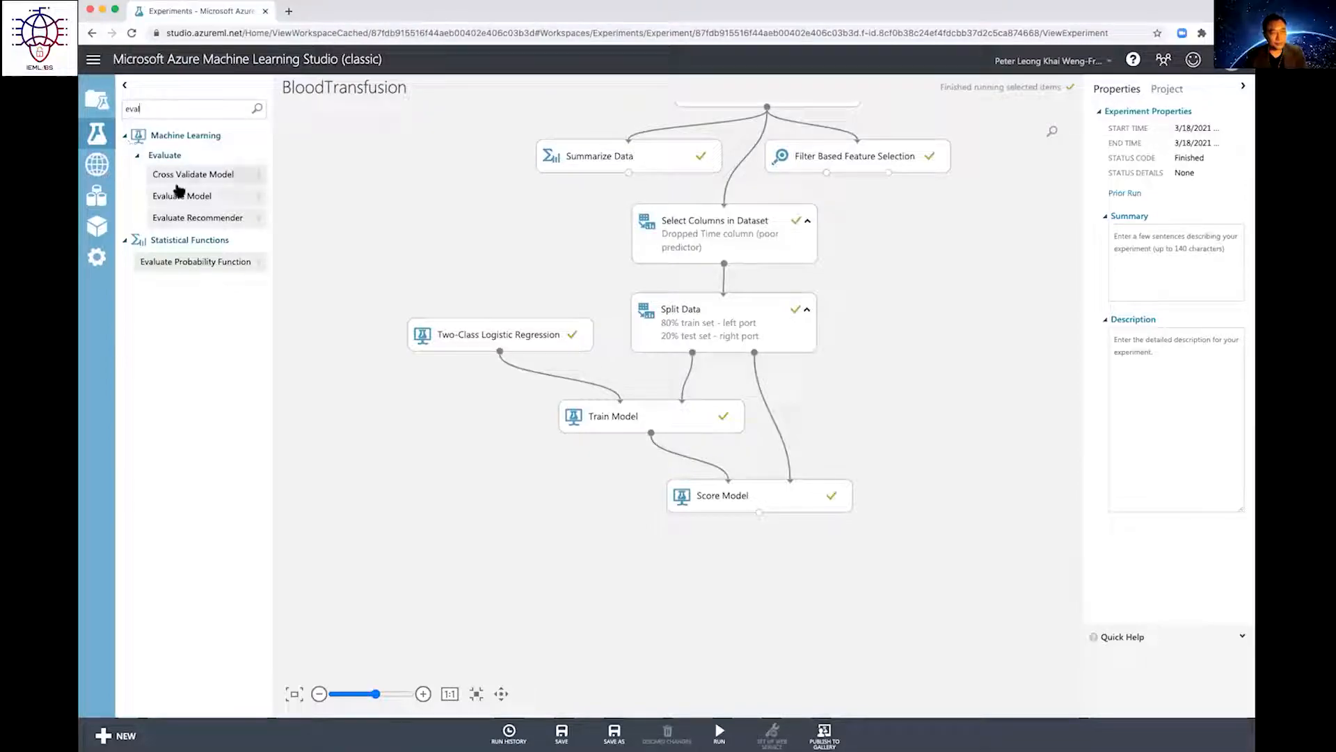
drag(180, 196, 800, 555)
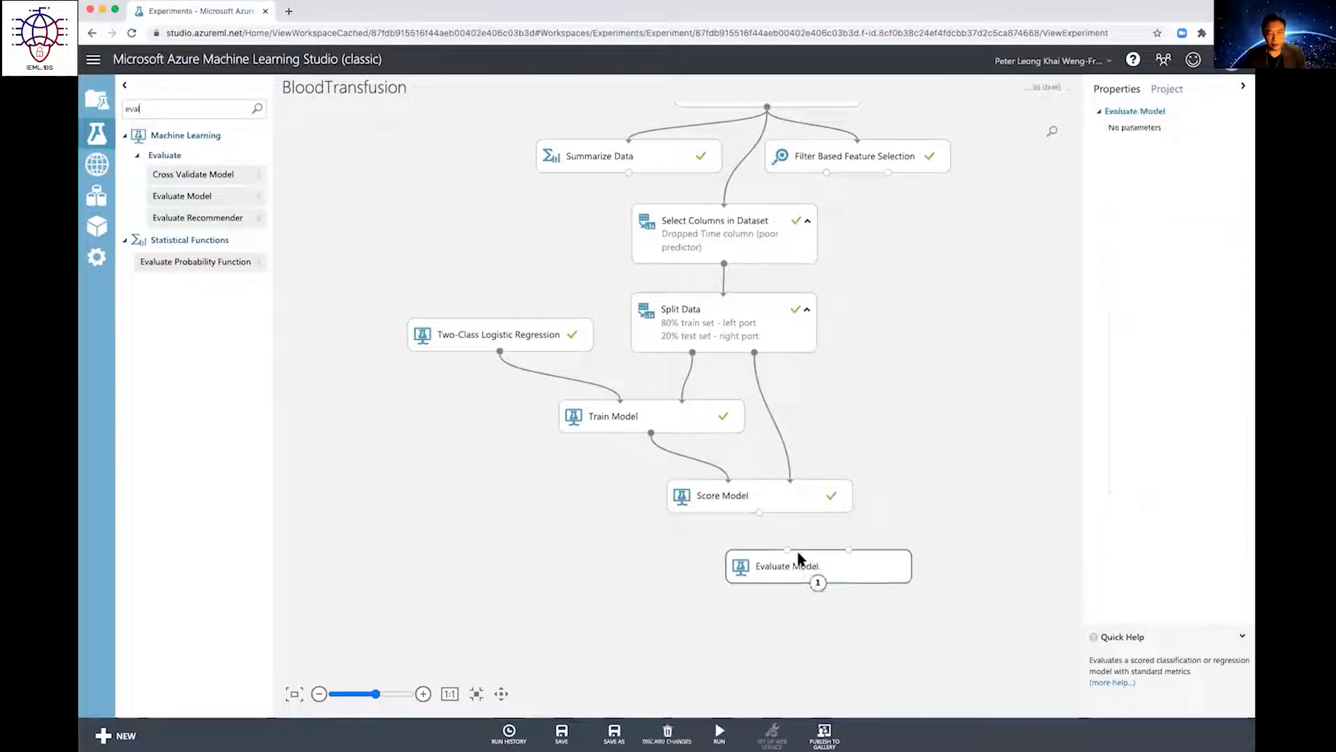
drag(759, 513, 788, 551)
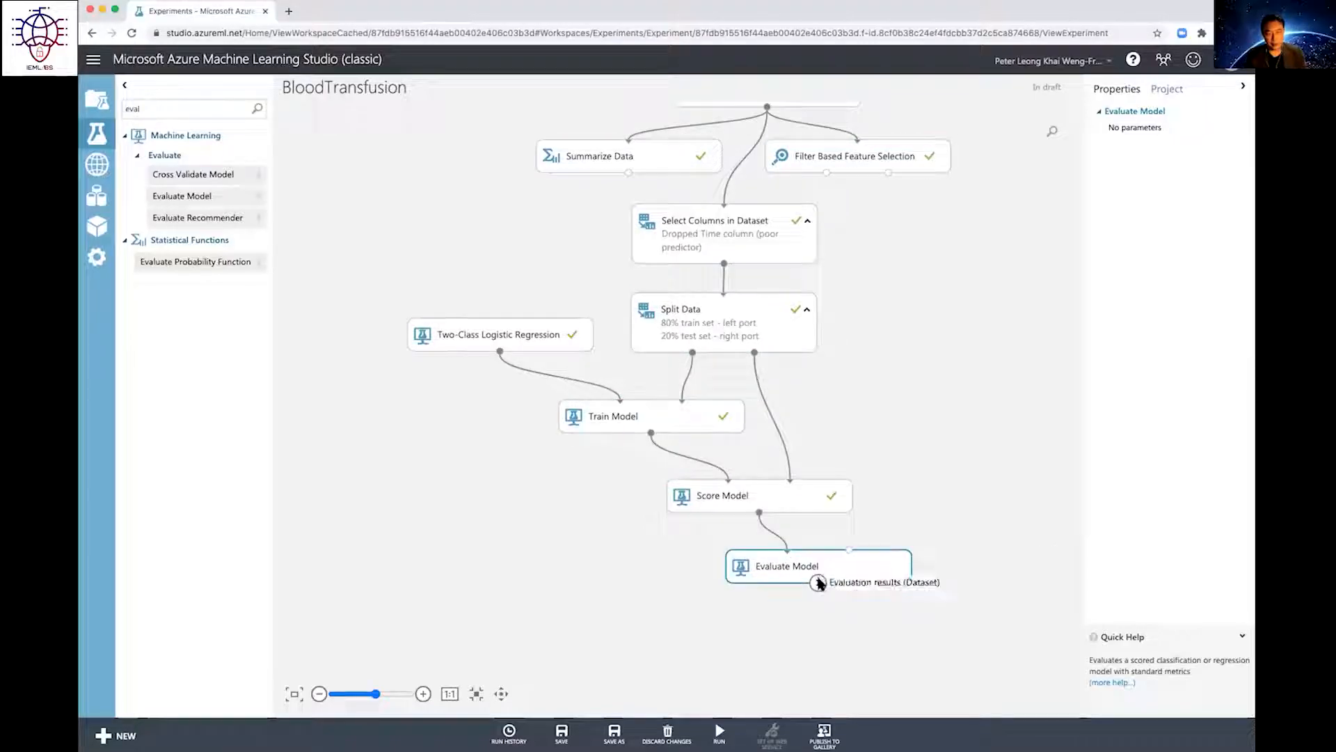
Step: Run only the Evaluate Model module
right_click(820, 582)
click(737, 614)
right_click(851, 566)
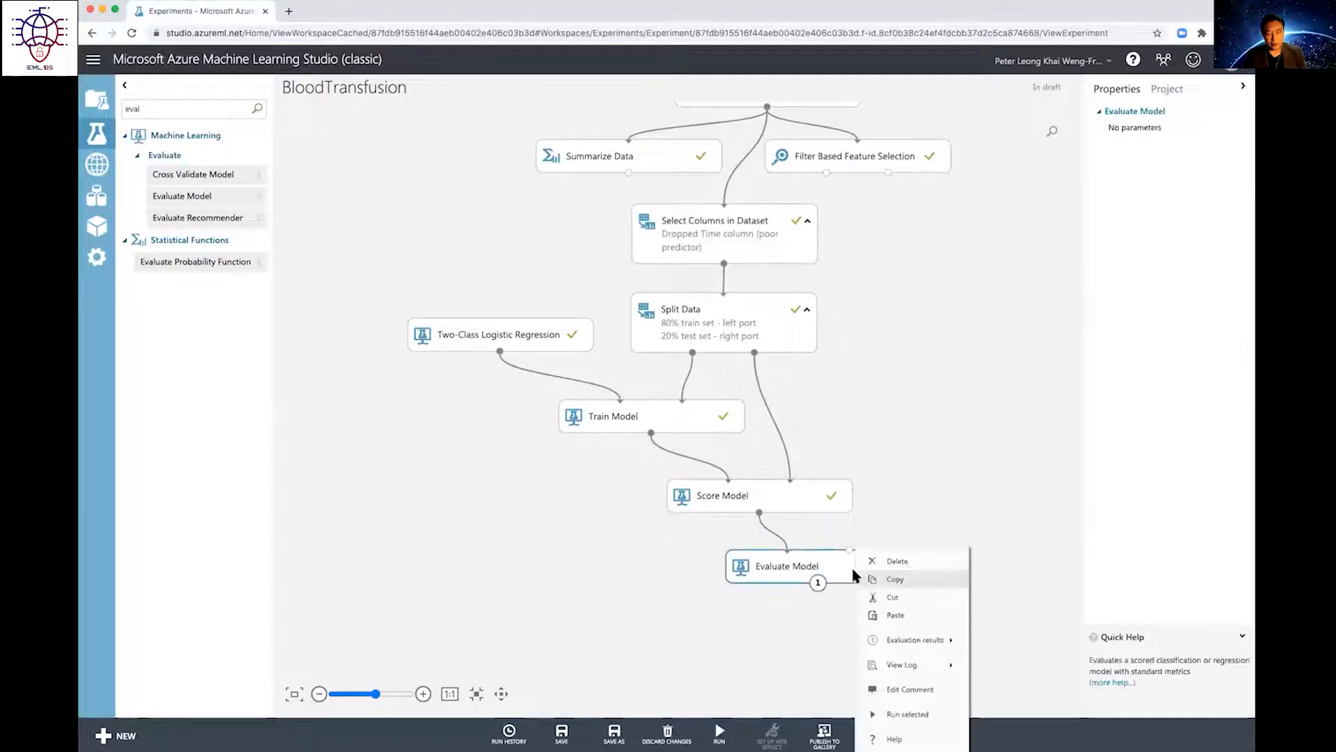
click(887, 703)
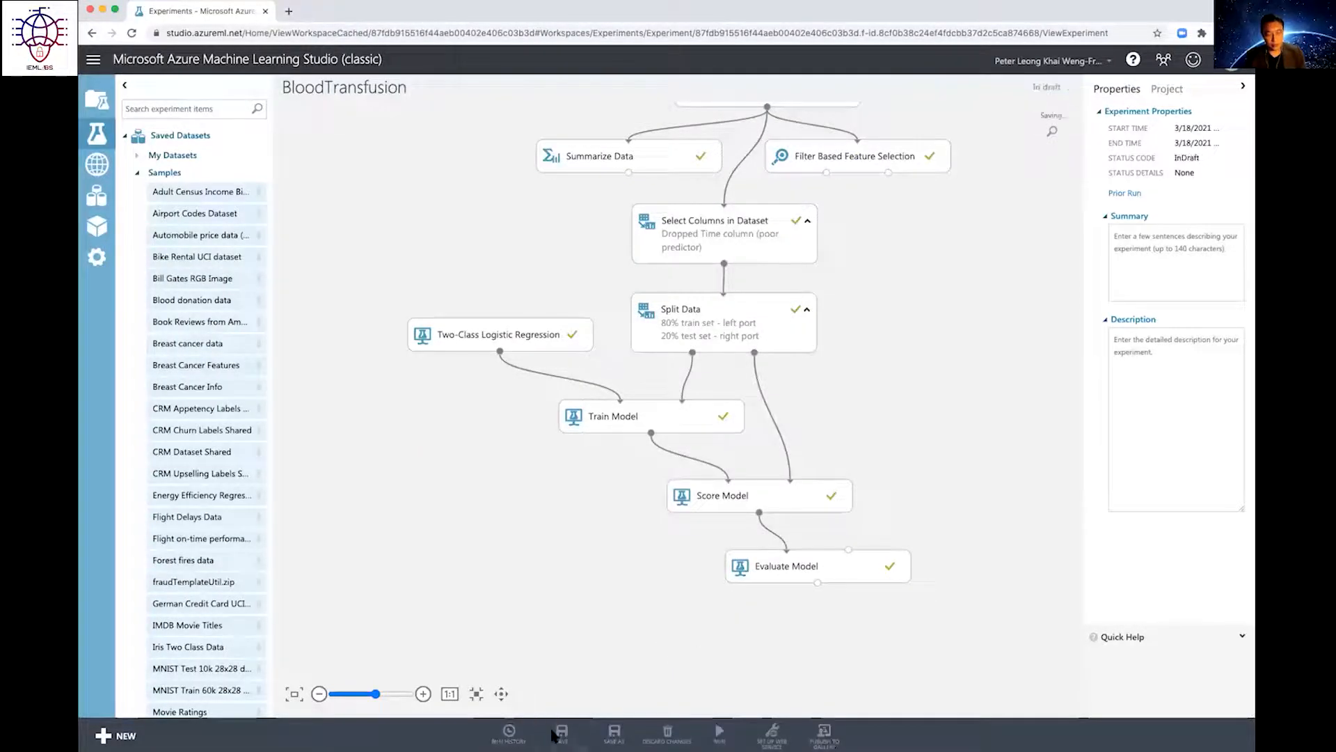
Step: Visualize Evaluate Model's evaluation results, fit the whole experiment in the graph preview, check the accuracy, and close the results
right_click(816, 581)
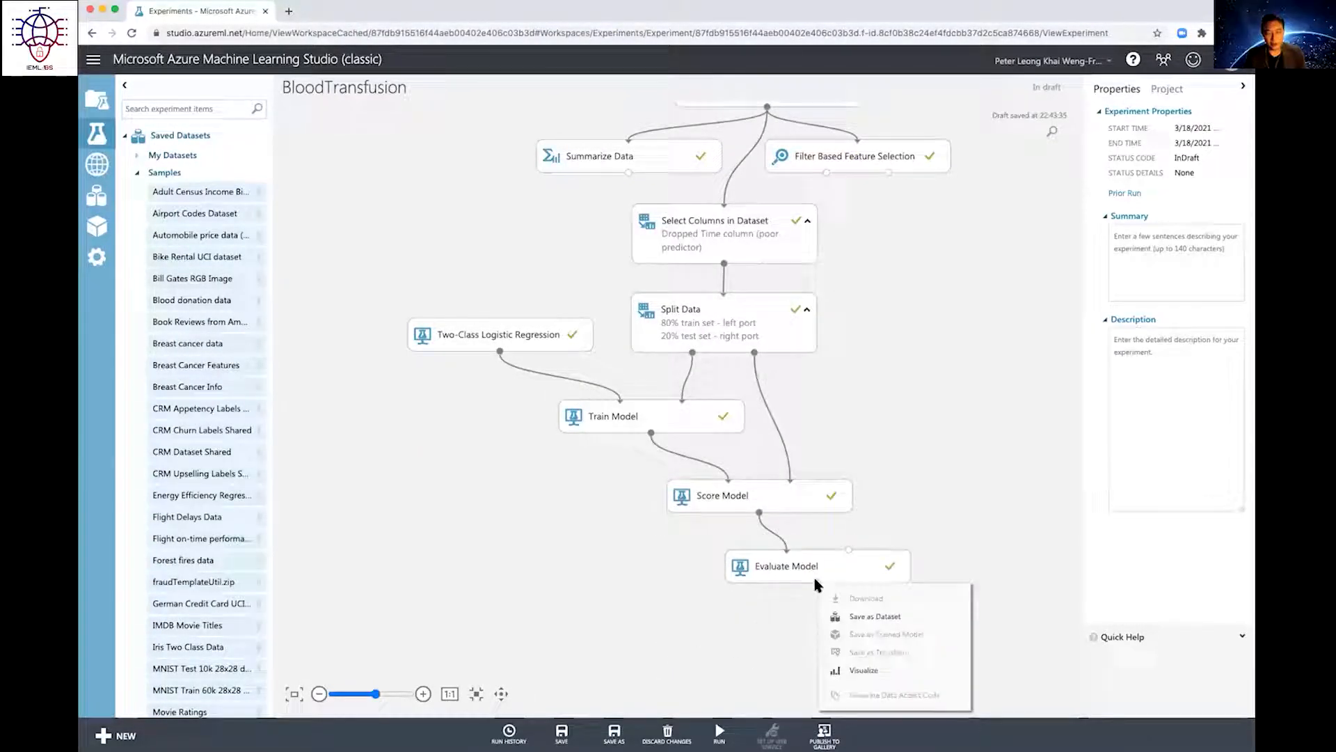
click(856, 671)
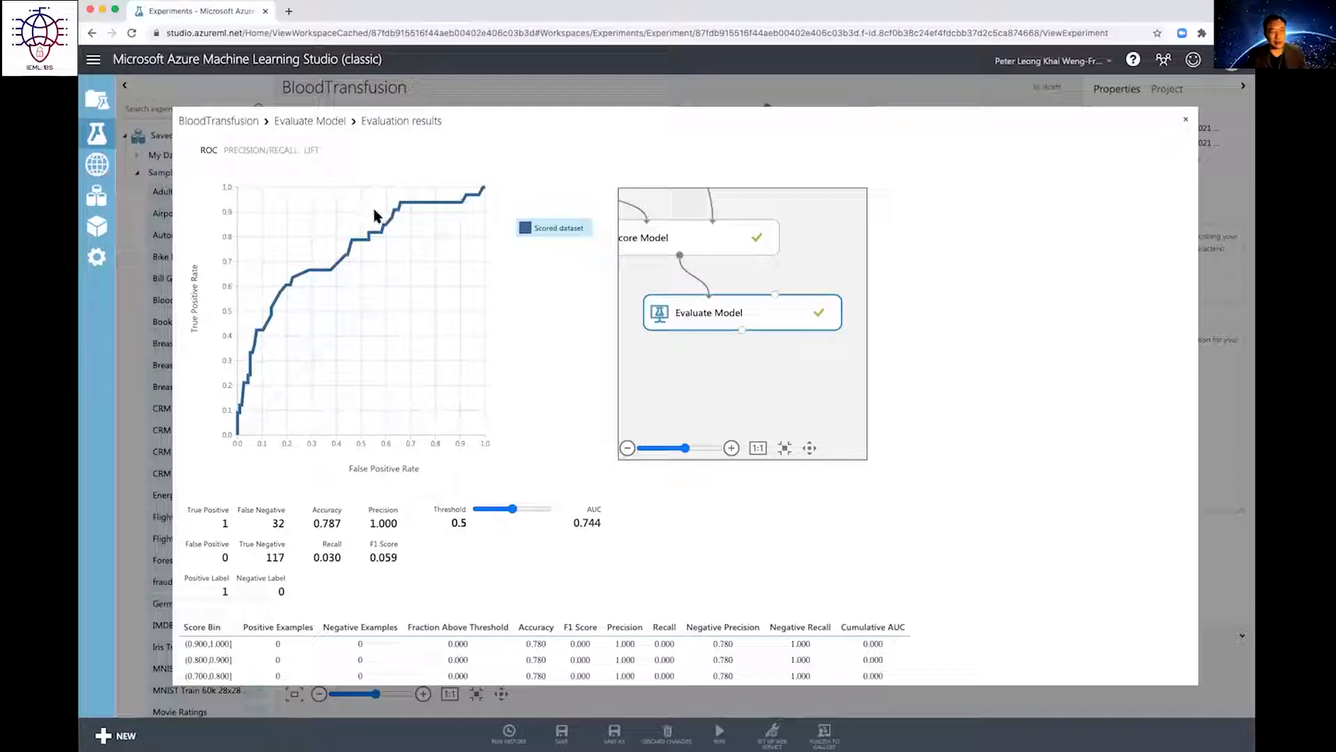
click(785, 448)
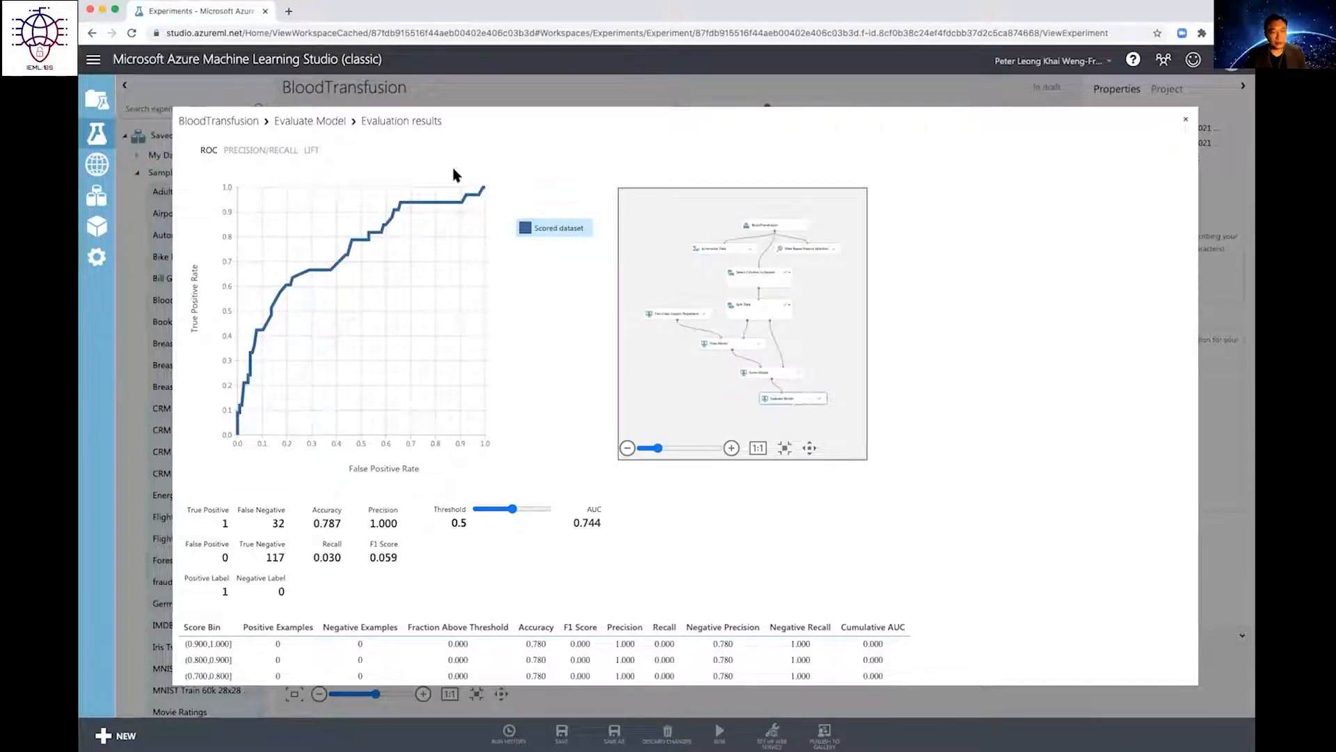
double_click(322, 524)
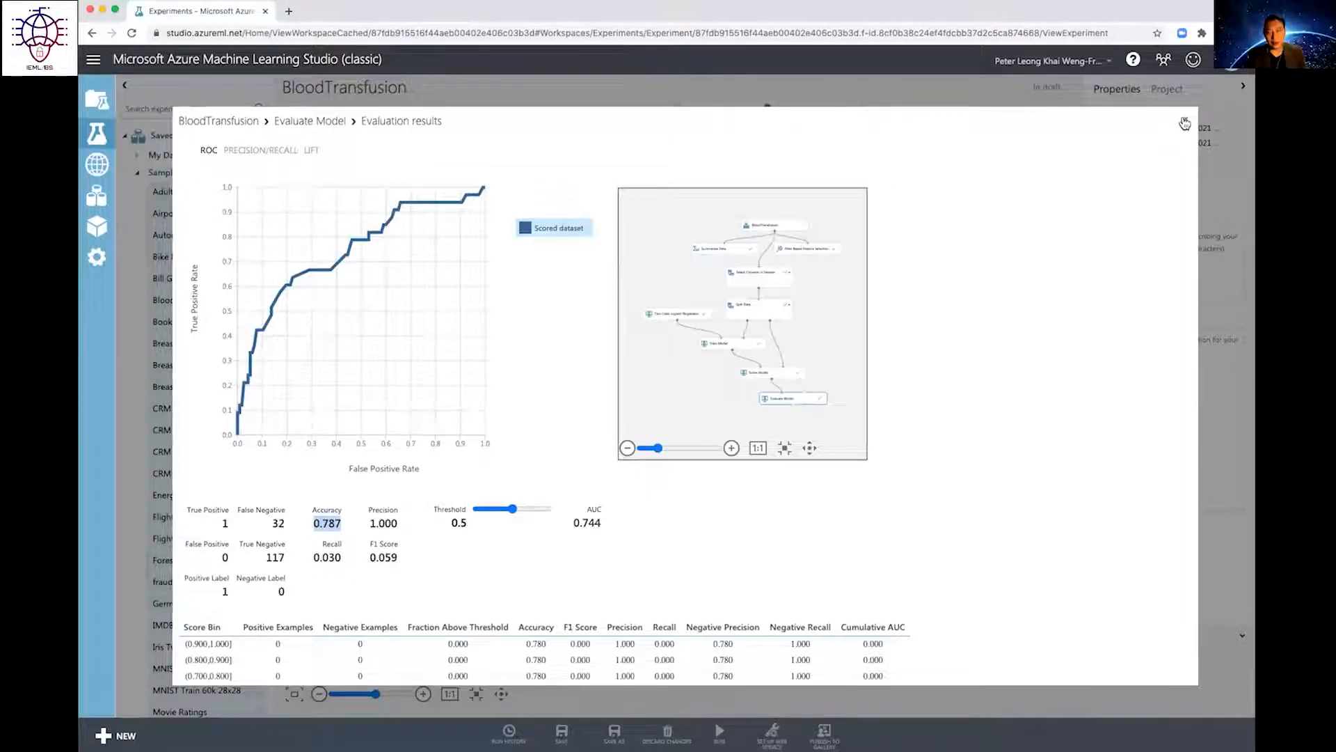
click(1185, 123)
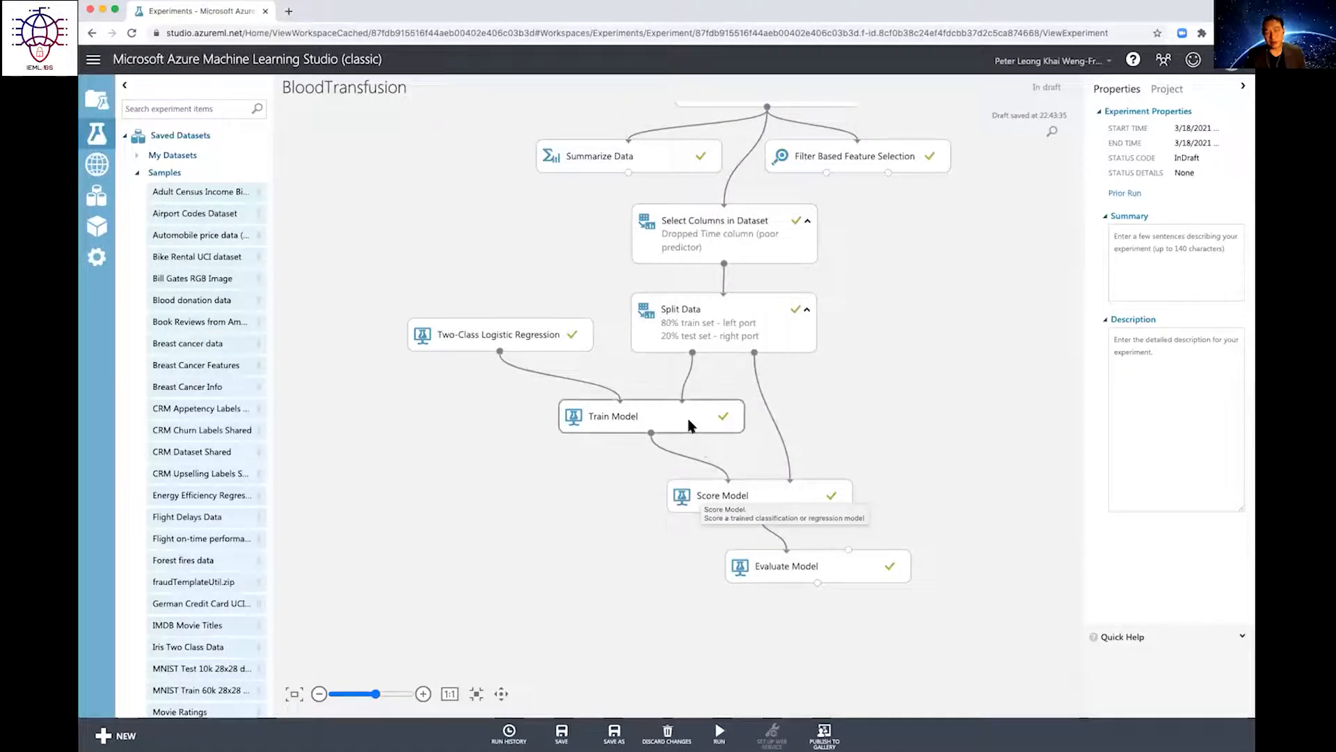
Step: Shift Score Model and Evaluate Model slightly left on the canvas and place a second Score Model module beside the first, to its right
drag(755, 498, 726, 498)
drag(792, 551, 765, 556)
click(757, 490)
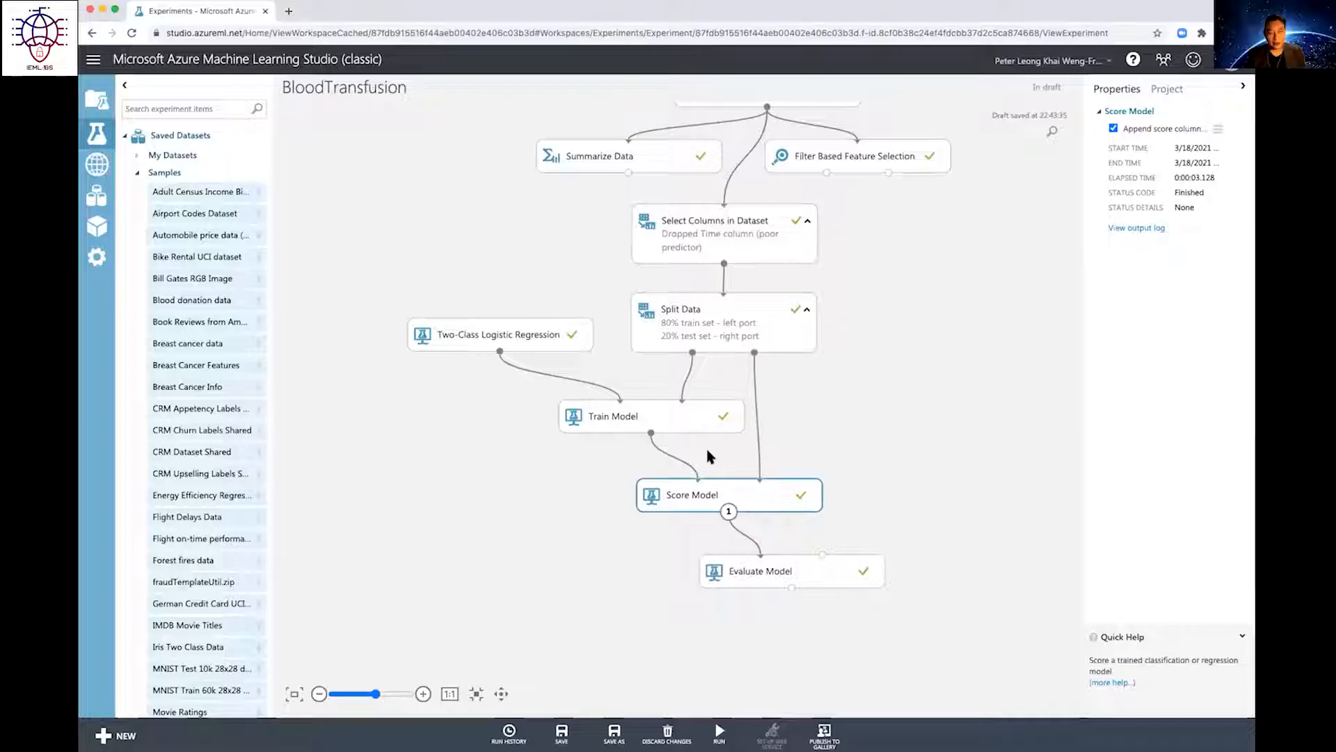
click(194, 106)
text(score model)
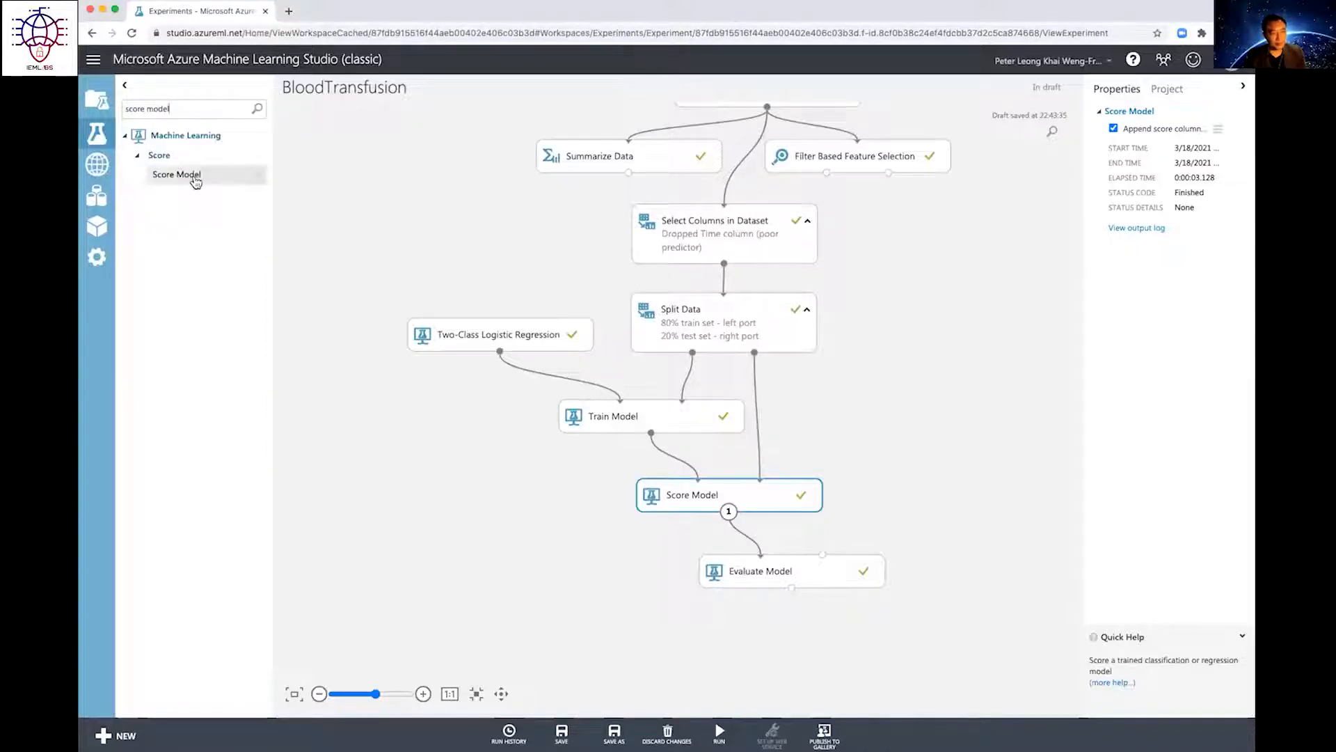
drag(196, 182, 928, 484)
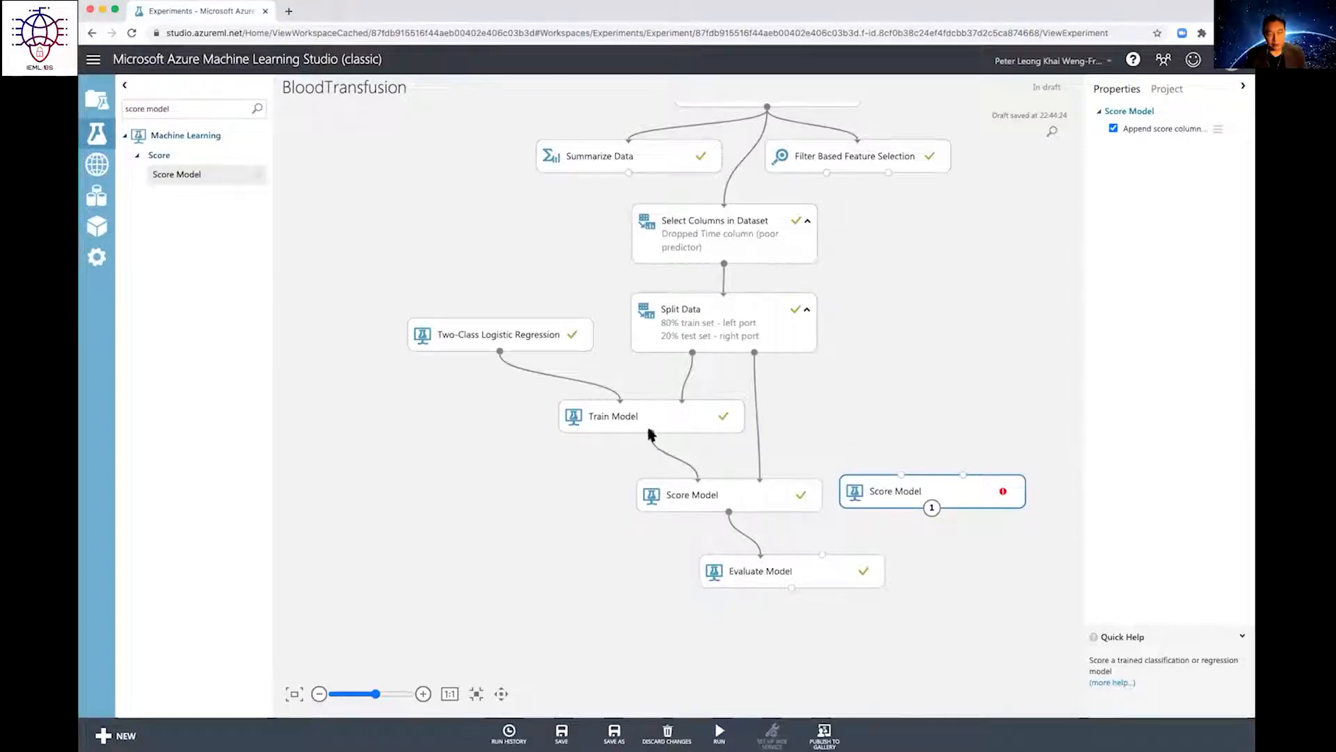
Step: Feed Train Model's output and Split Data's 80% train set into the second Score Model, connect it to Evaluate Model's second input, and run the experiment
drag(651, 433, 902, 476)
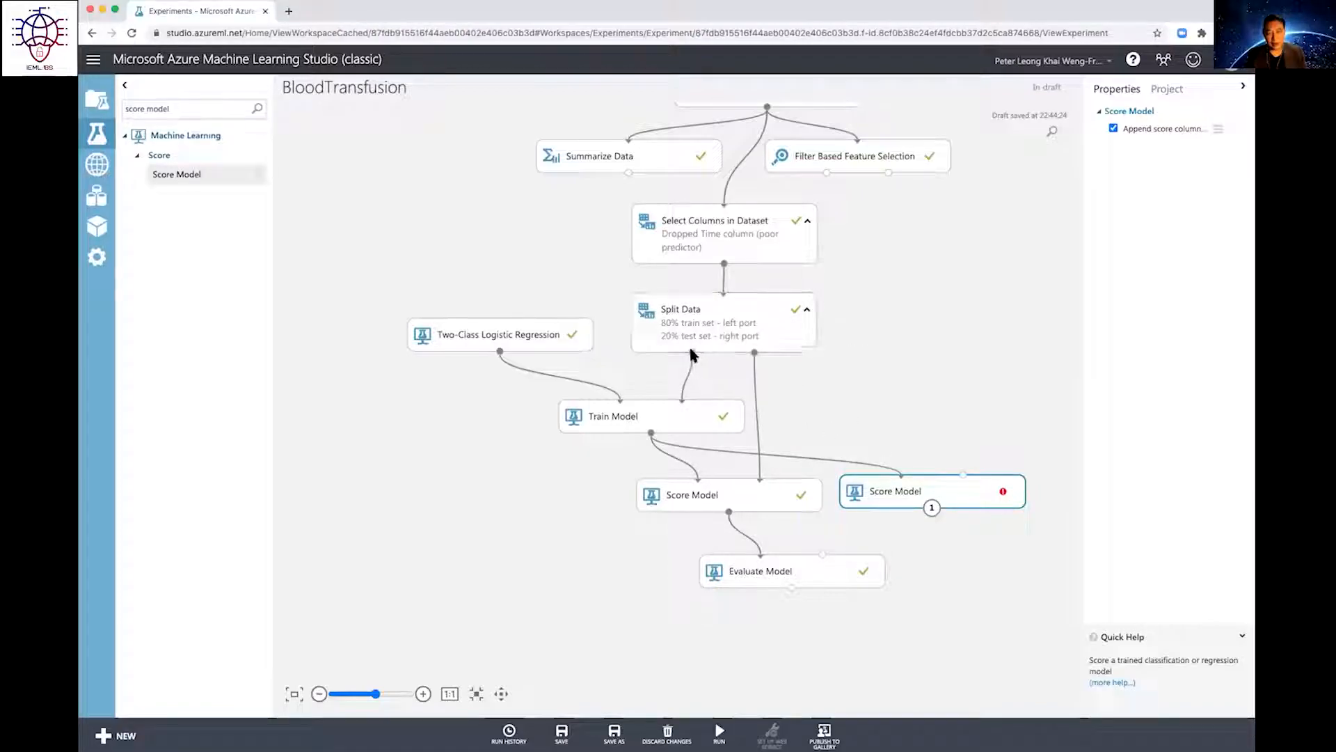
drag(692, 353, 823, 557)
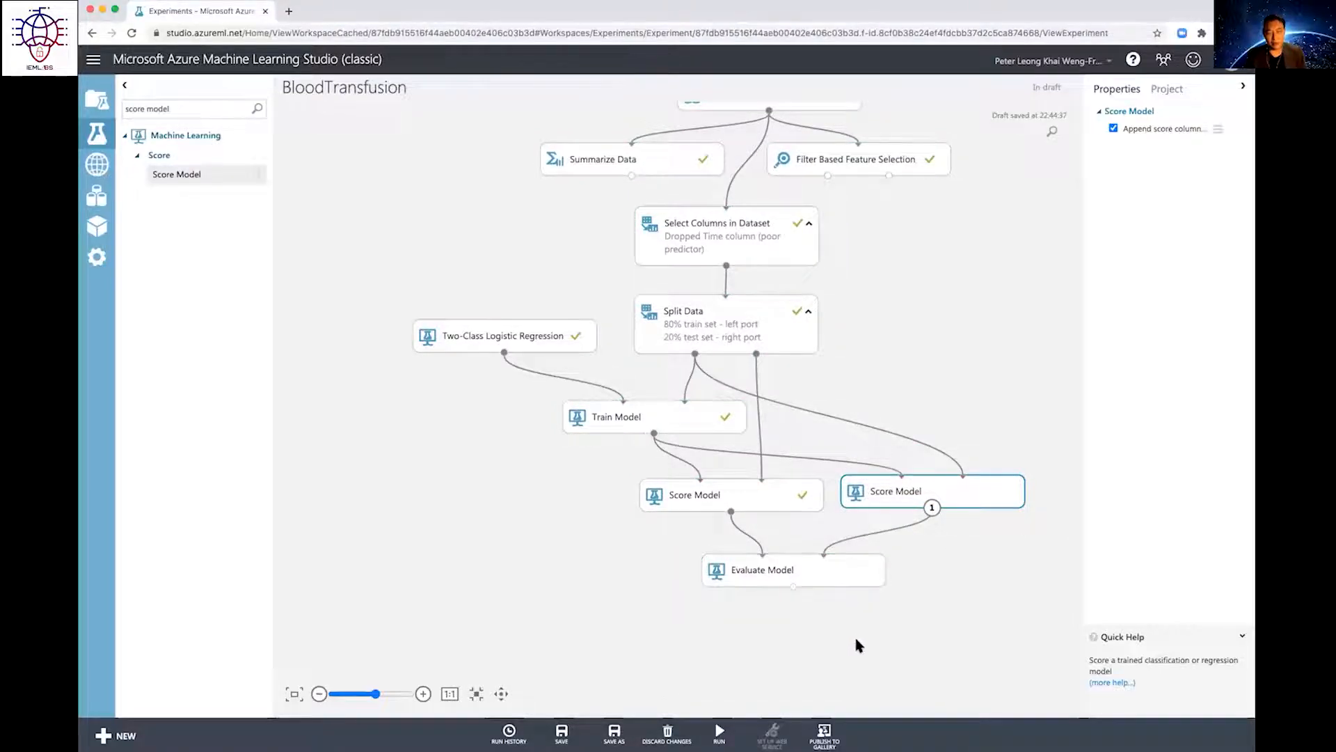
click(719, 732)
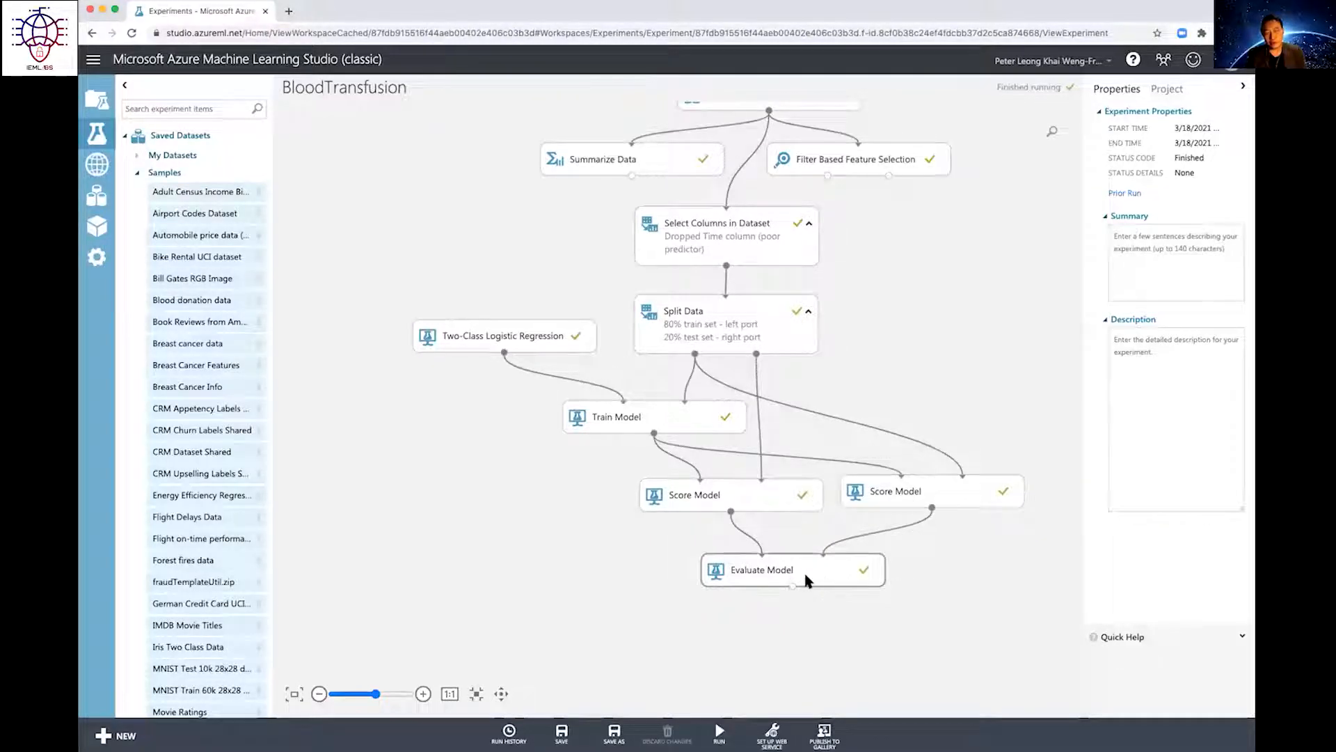
Step: Visualize Evaluate Model's results, fit the graph preview, view the metrics of "Scored dataset to compare", and close the results
right_click(792, 587)
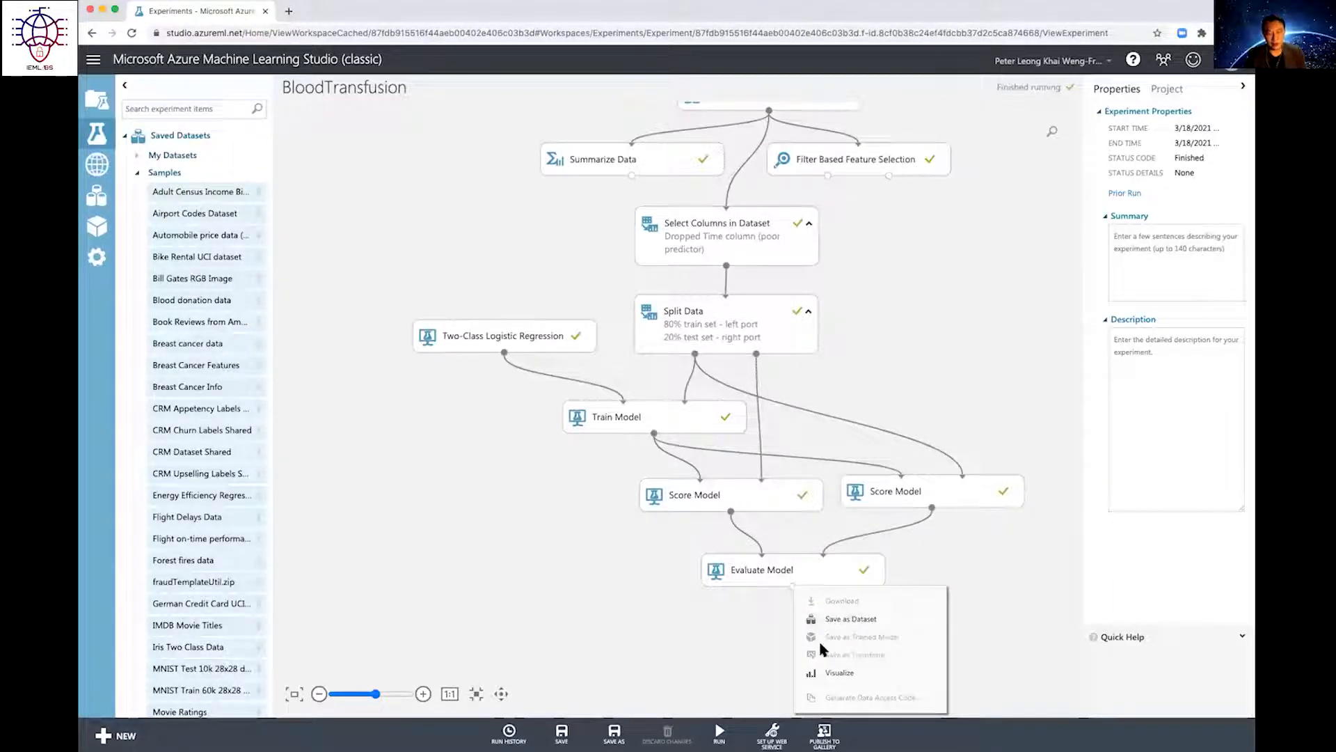
click(830, 672)
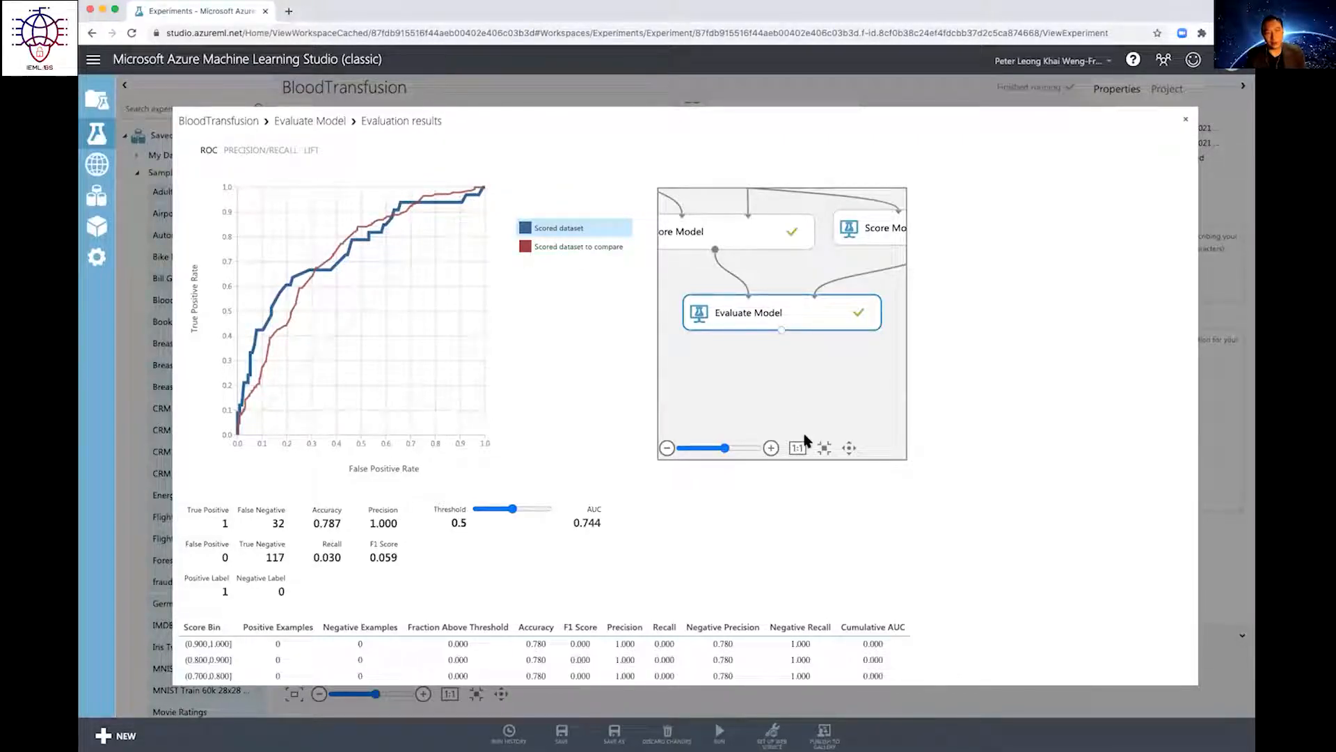
click(823, 448)
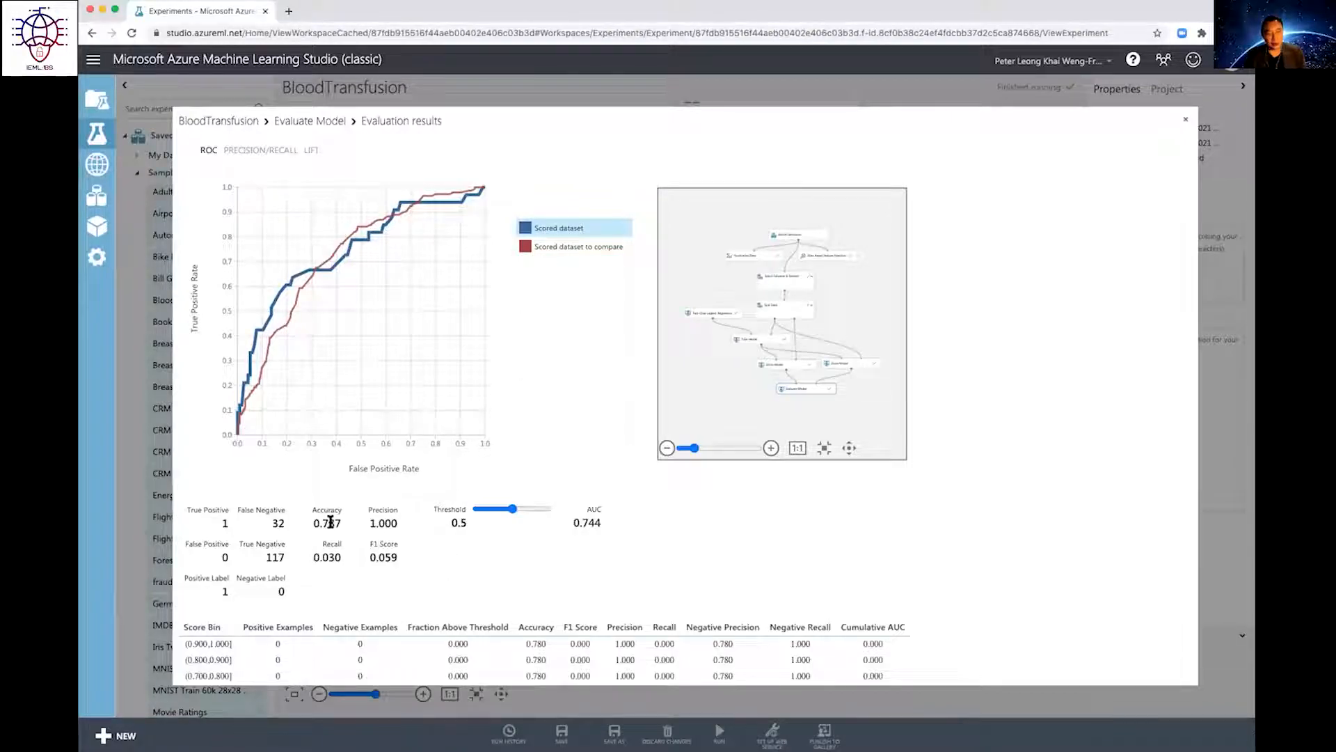
click(538, 249)
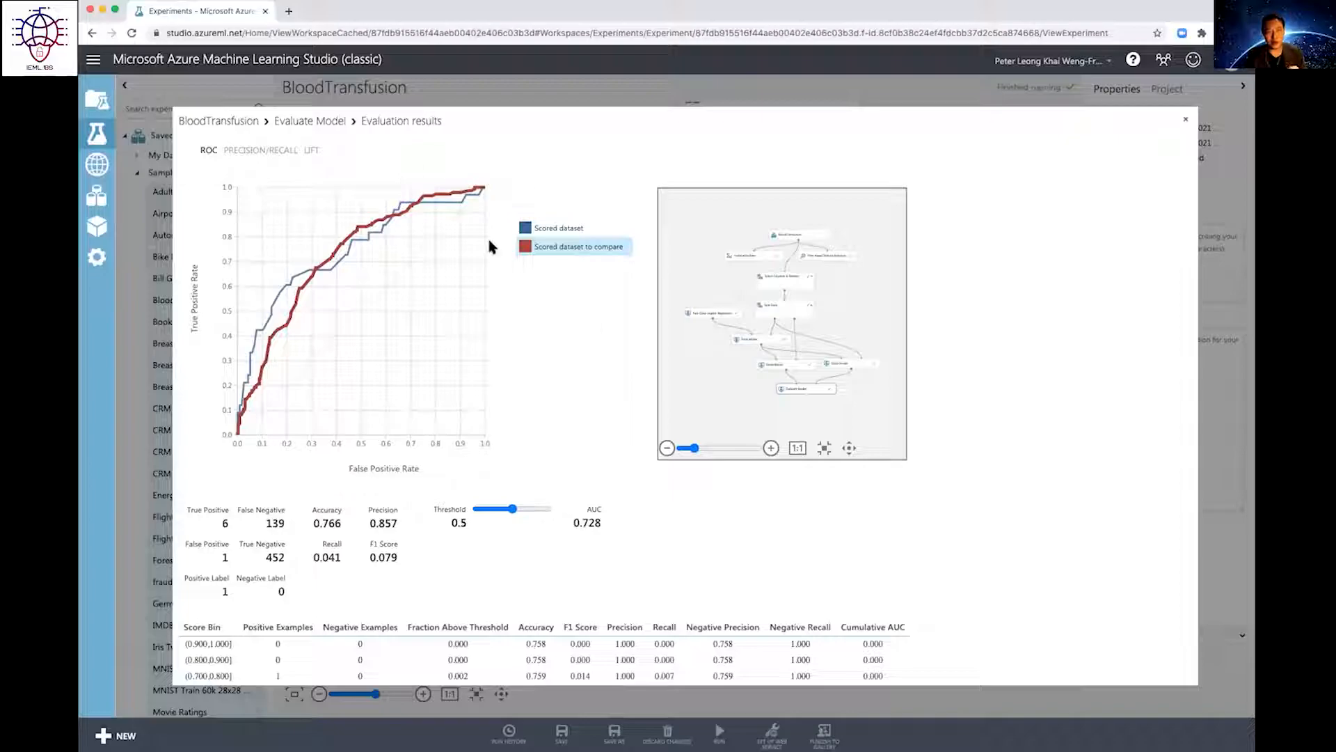
click(1185, 120)
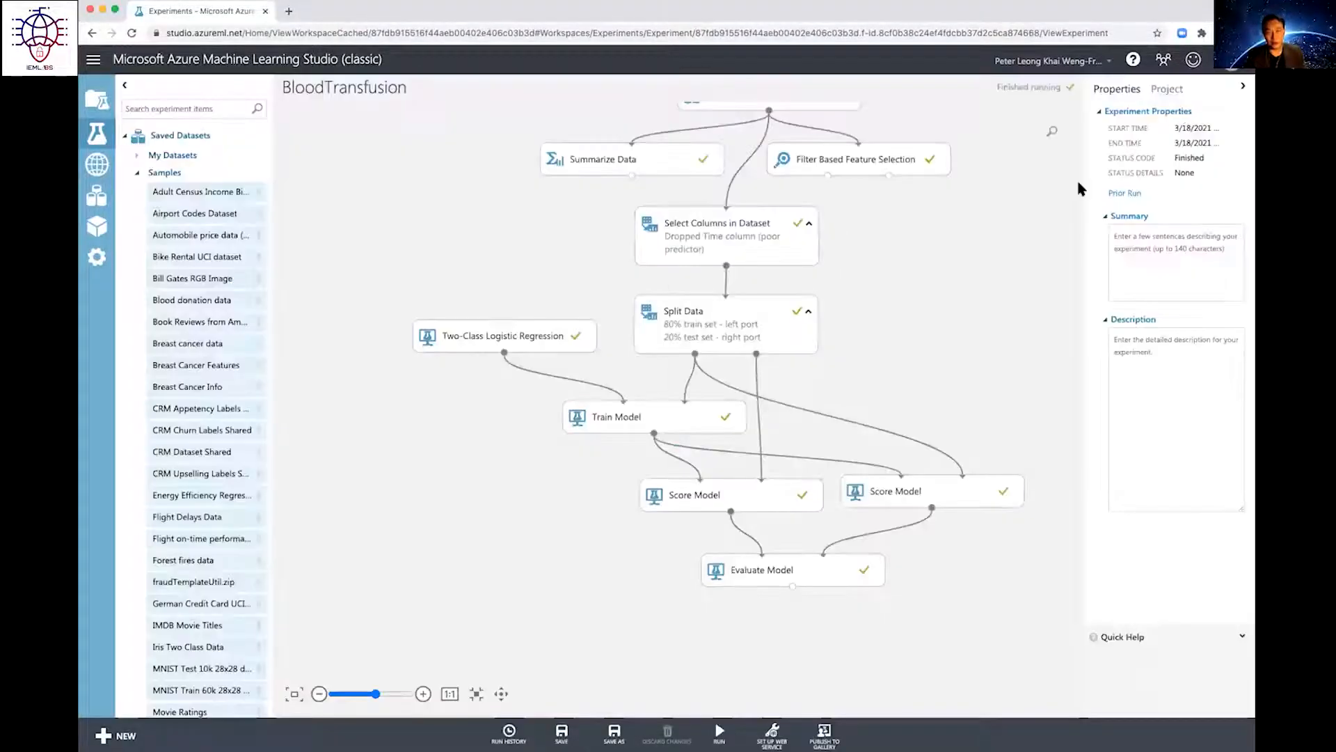